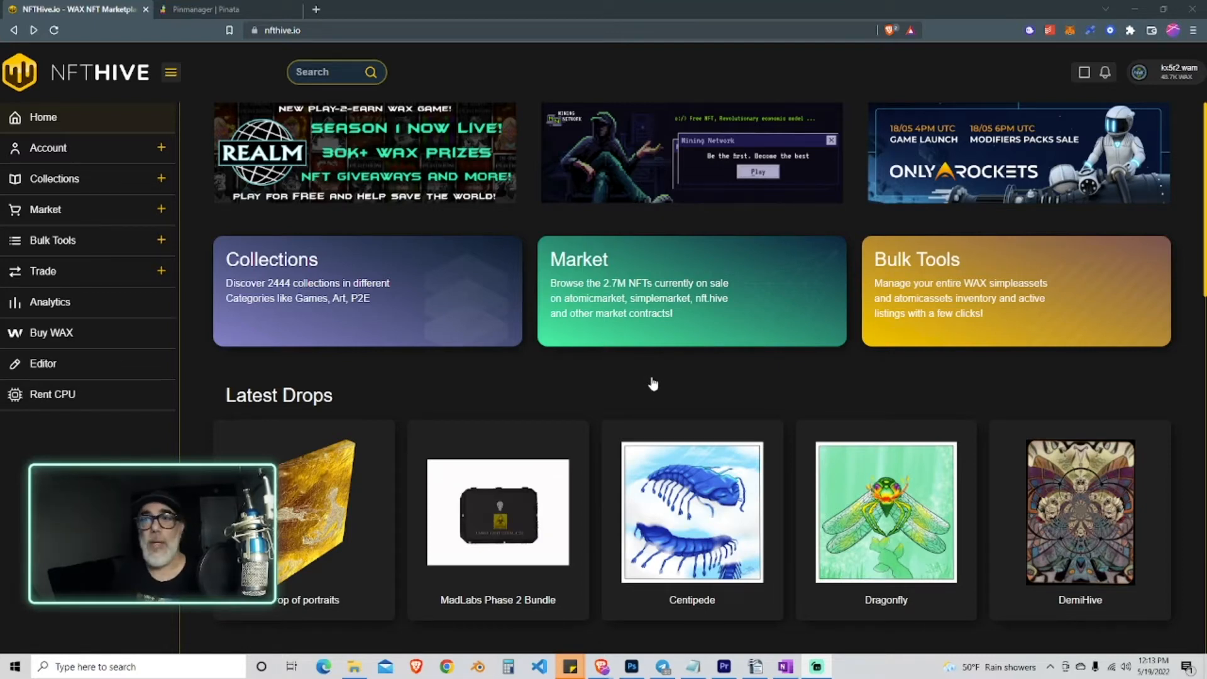
Step: Open the MORBS / NiftyBC collection in the NFT and collection editor
{"action": "left_click", "coordinate": [605, 377]}
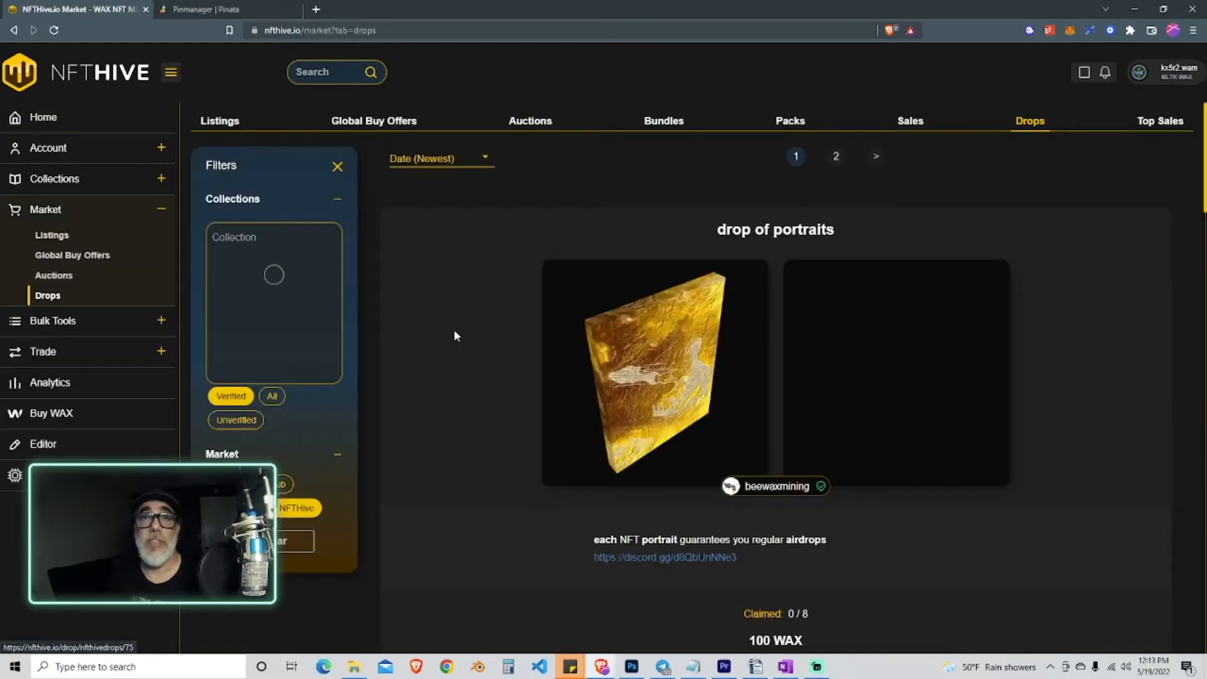
{"action": "key", "text": "alt+Left"}
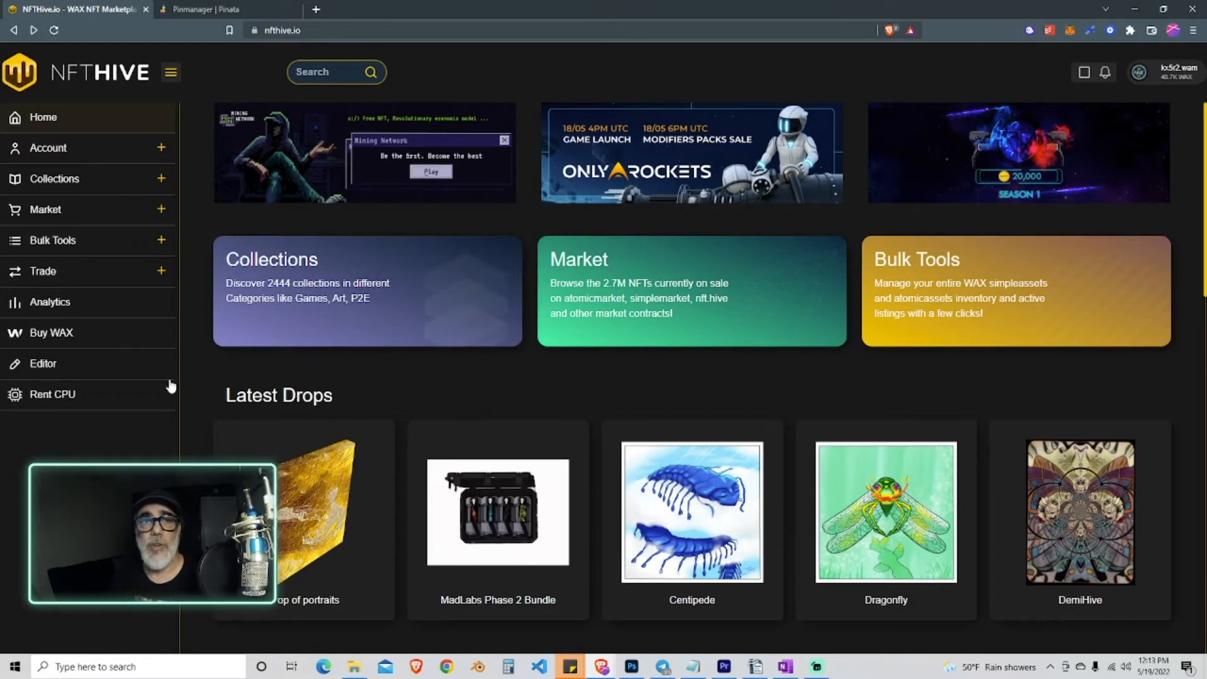
{"action": "left_click", "coordinate": [49, 371]}
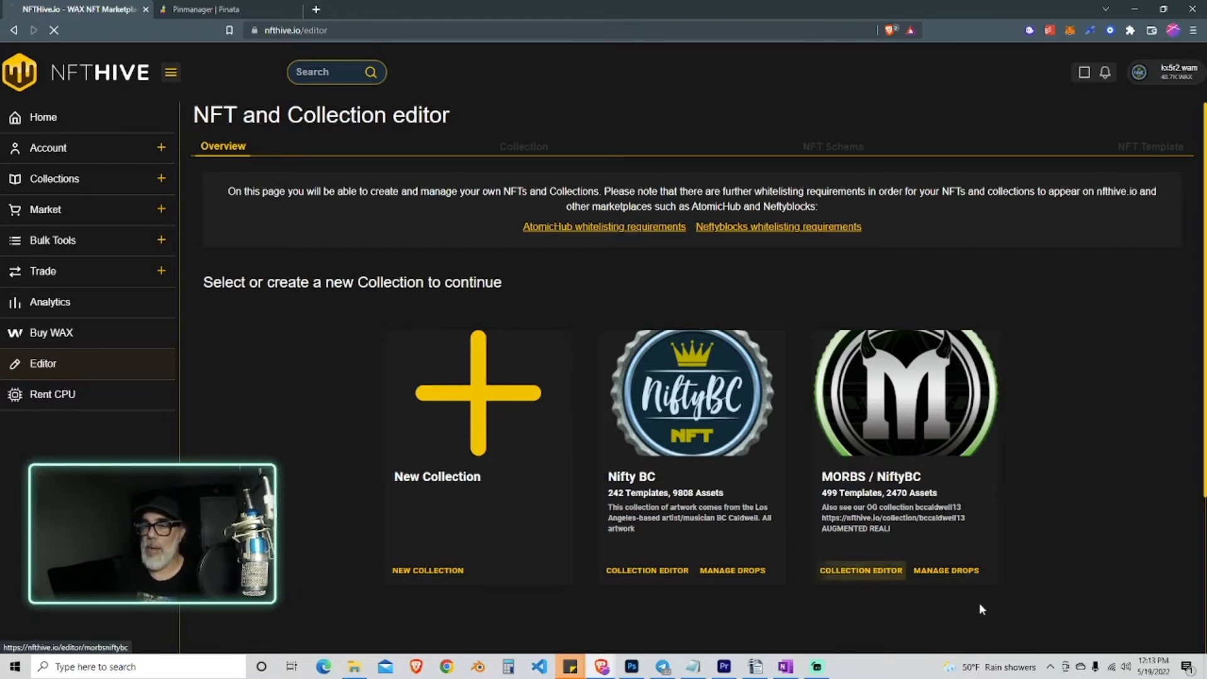
{"action": "left_click", "coordinate": [881, 571]}
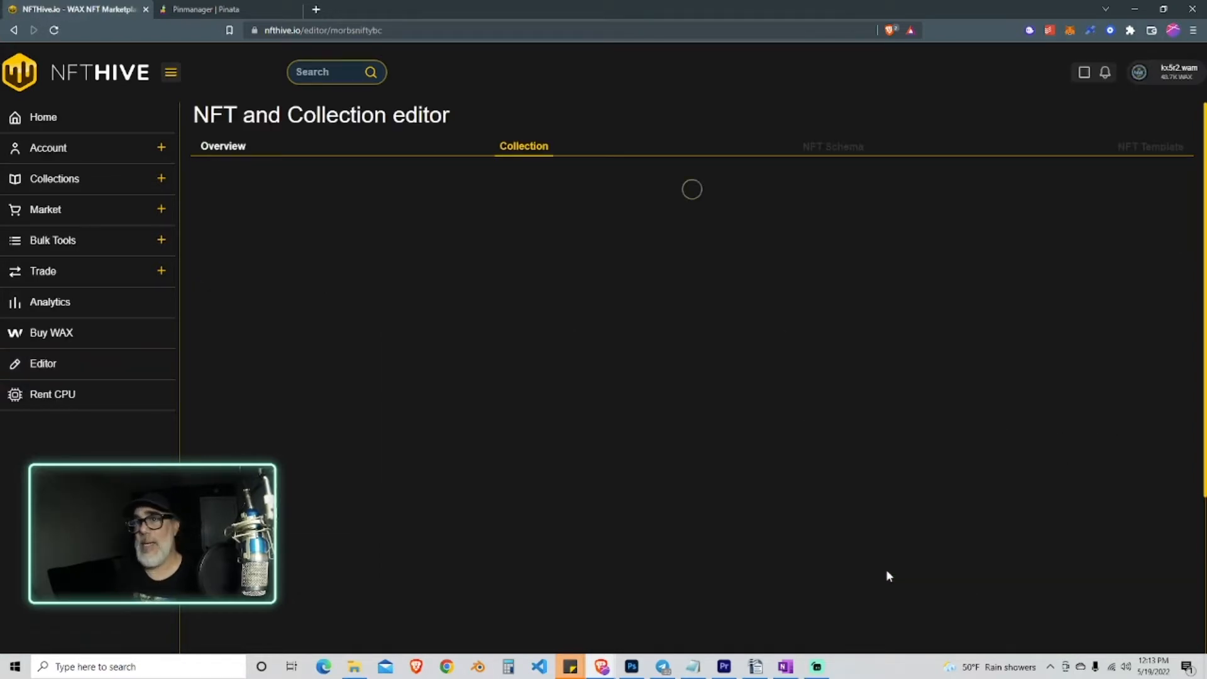
Step: Start a new schema in the MORBS / NiftyBC collection and add the common attribute rarity to it
{"action": "scroll", "coordinate": [647, 449], "scroll_direction": "down", "scroll_amount": 2}
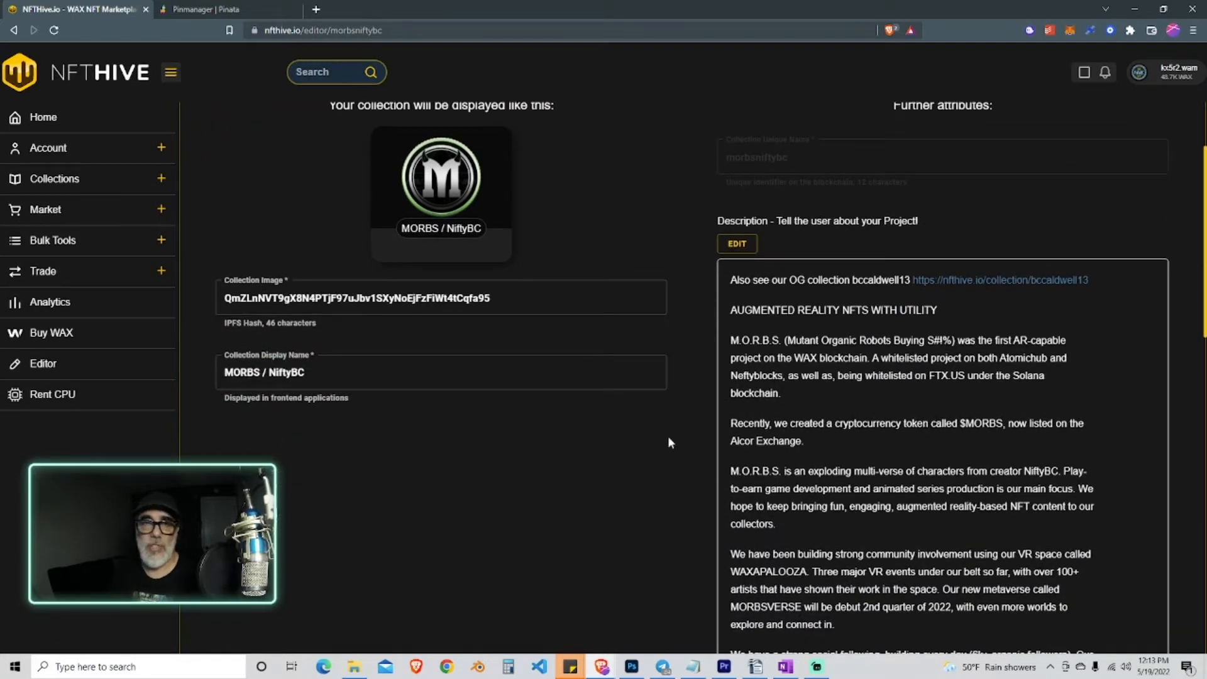
{"action": "scroll", "coordinate": [644, 433], "scroll_direction": "down", "scroll_amount": 2}
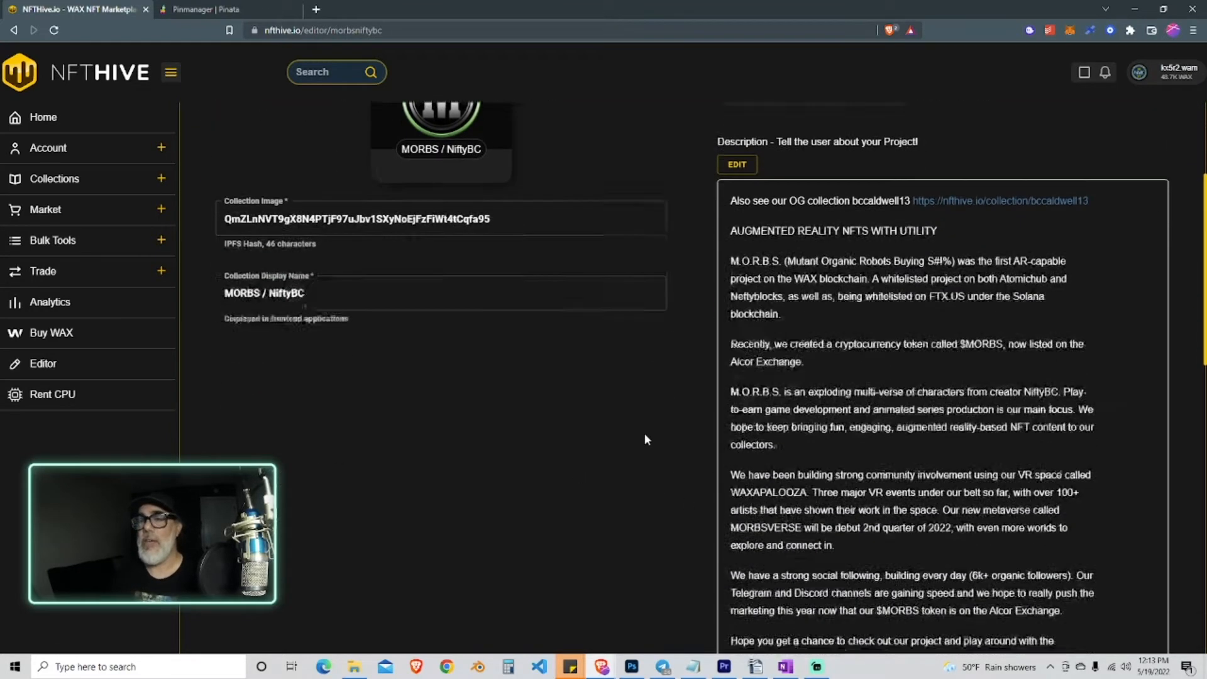
{"action": "scroll", "coordinate": [658, 412], "scroll_direction": "down", "scroll_amount": 15}
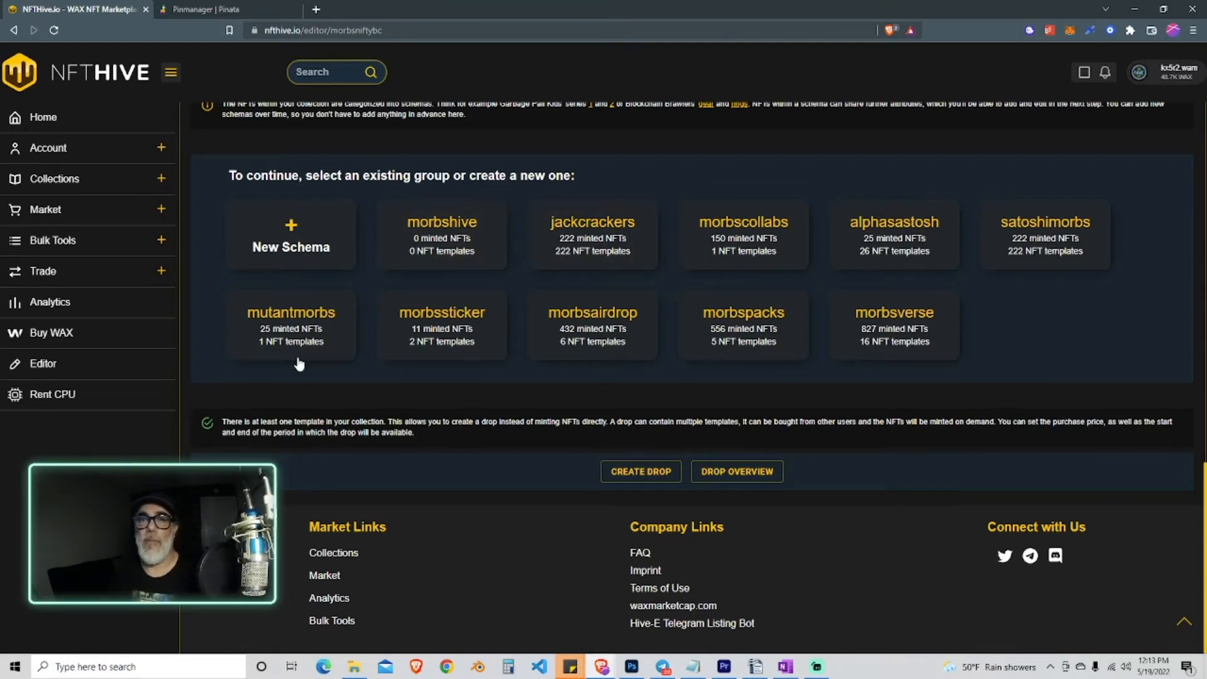
{"action": "left_click", "coordinate": [291, 242]}
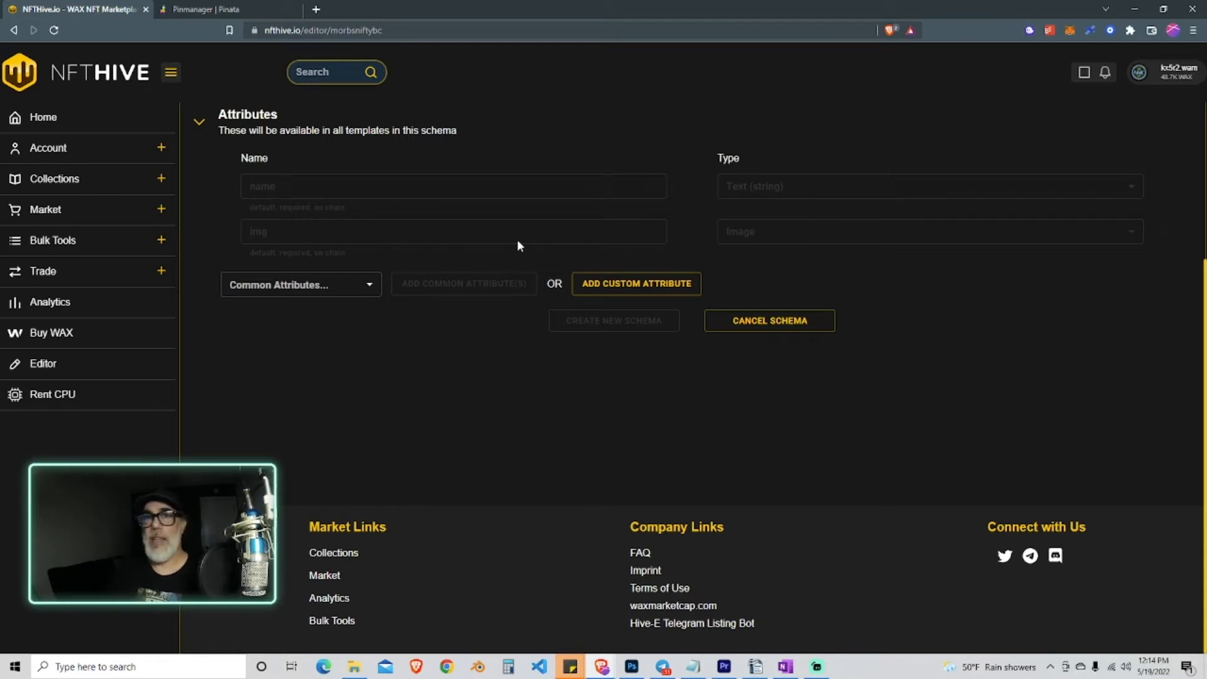
{"action": "left_click", "coordinate": [370, 288]}
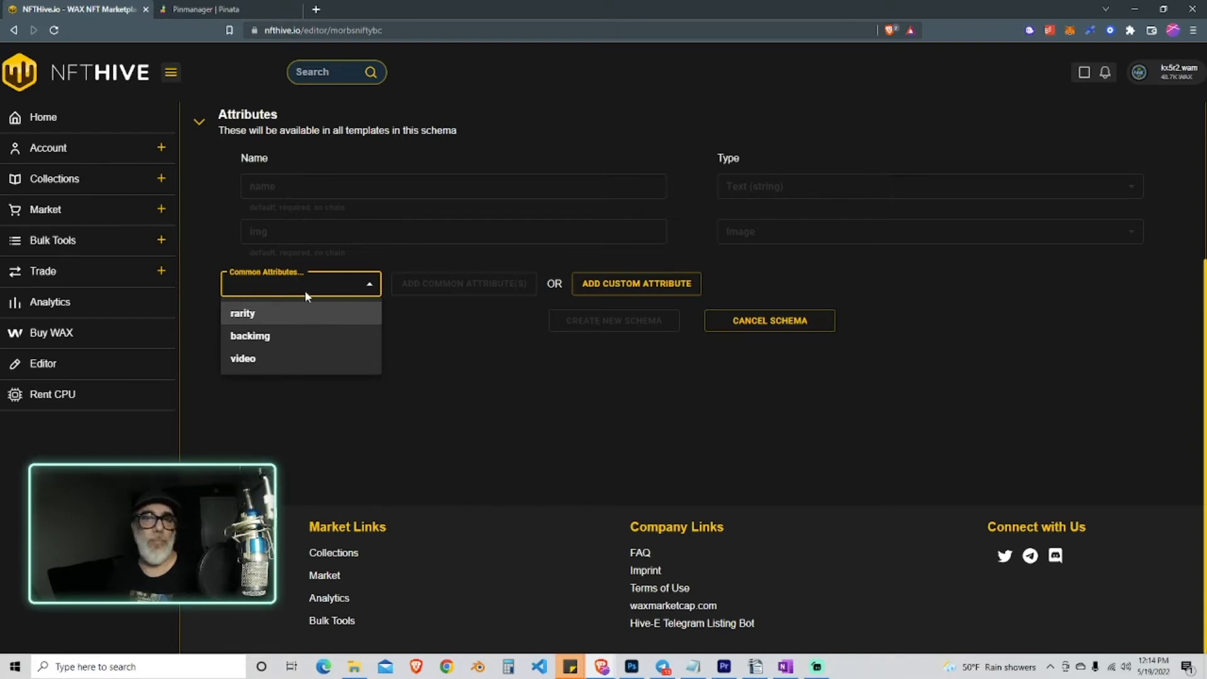
{"action": "left_click", "coordinate": [299, 314]}
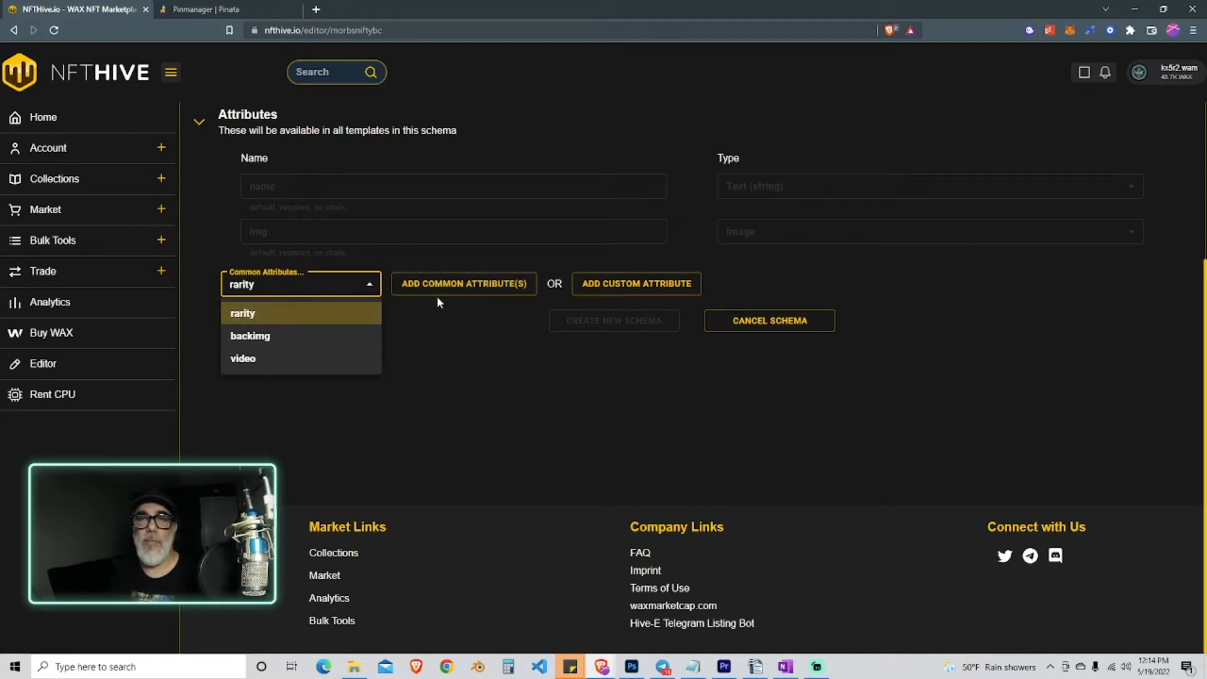
{"action": "left_click", "coordinate": [468, 284]}
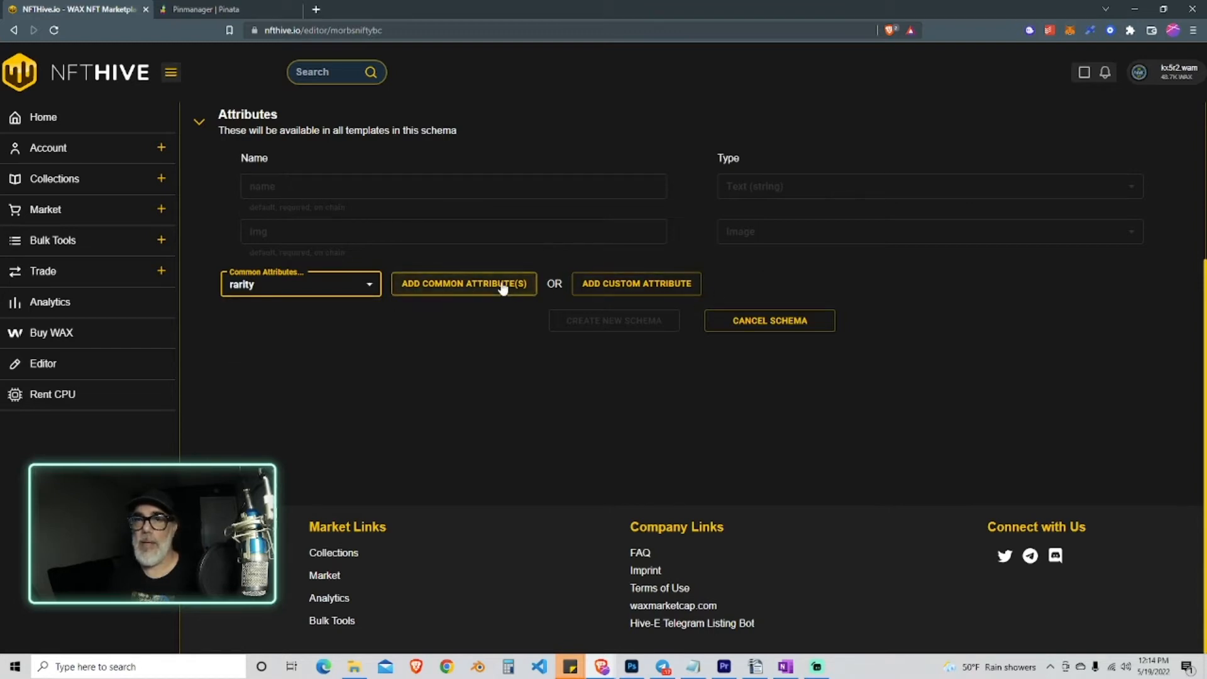
{"action": "left_click", "coordinate": [503, 286]}
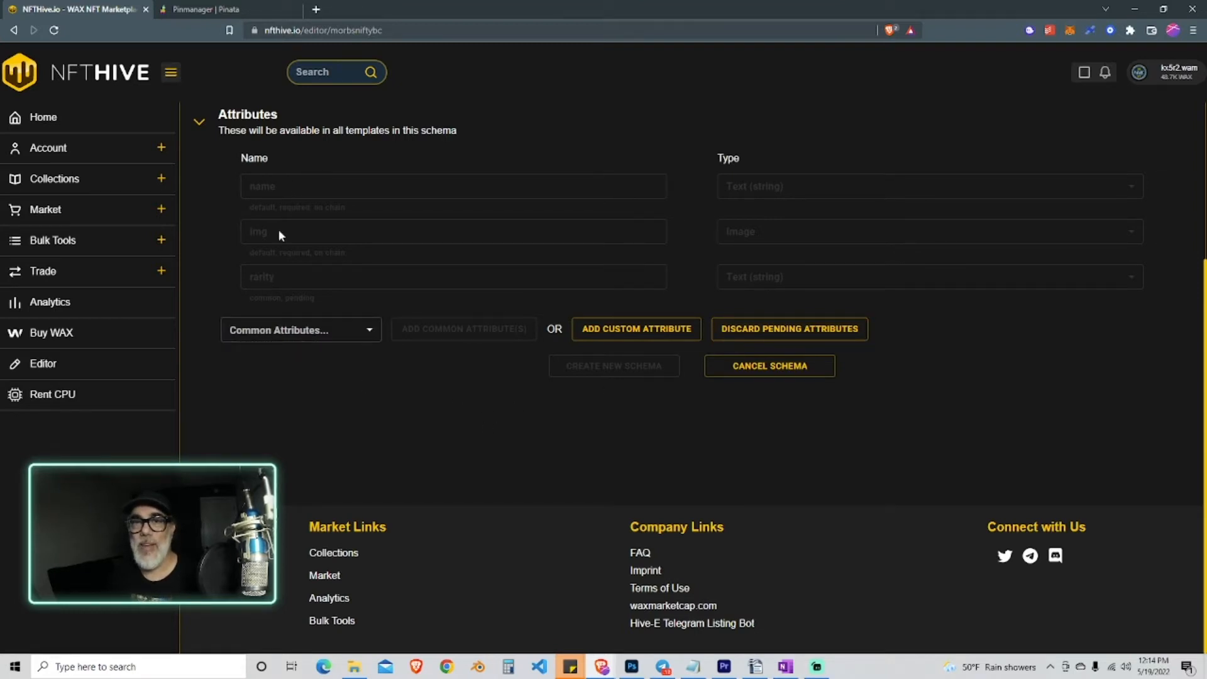
{"action": "left_click", "coordinate": [291, 338]}
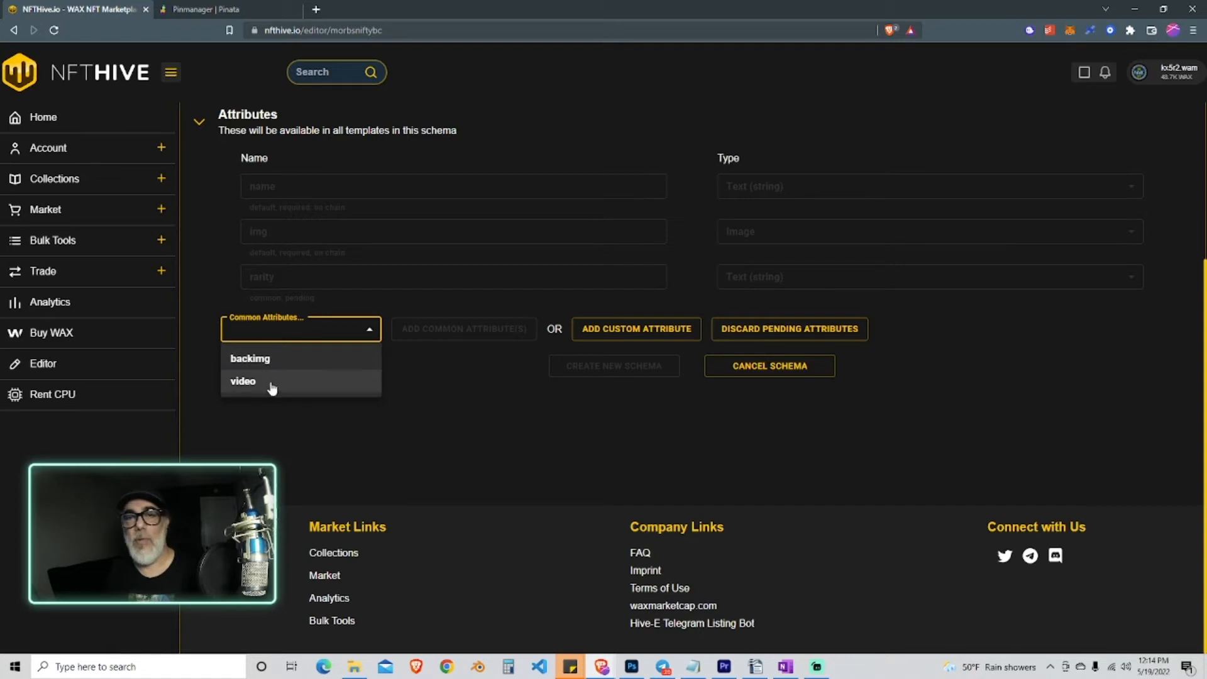
{"action": "left_click", "coordinate": [460, 399]}
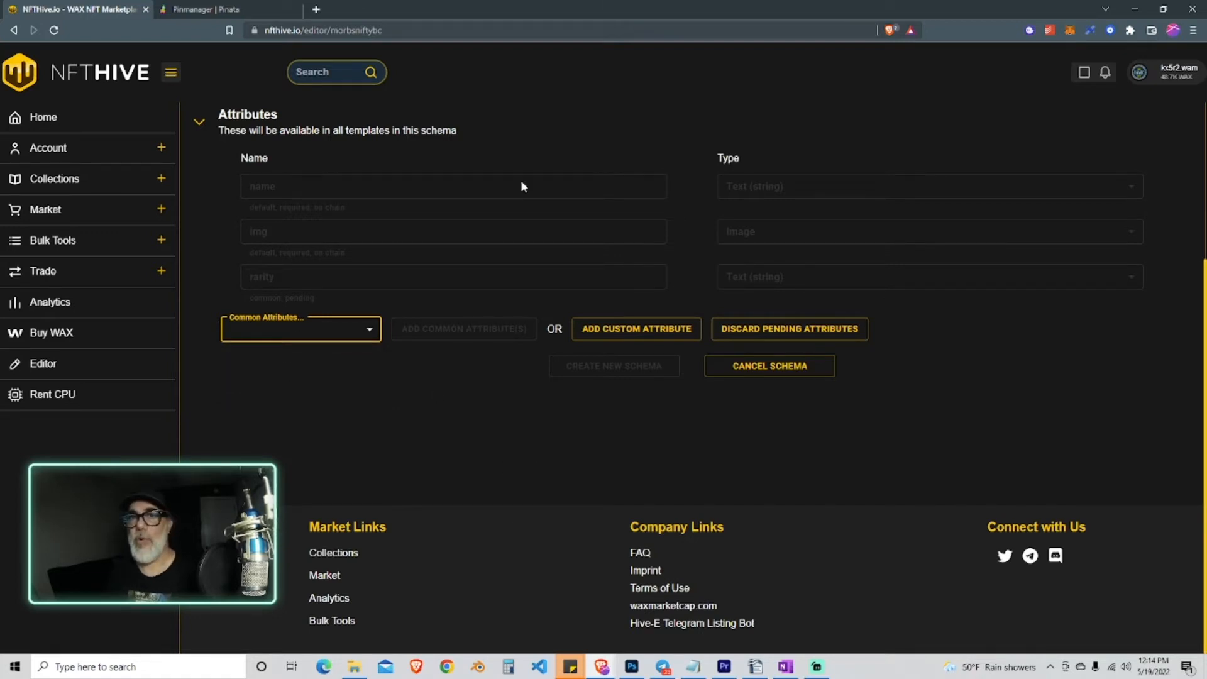
Step: Name the new schema morbshiveone
{"action": "scroll", "coordinate": [641, 398], "scroll_direction": "up", "scroll_amount": 3}
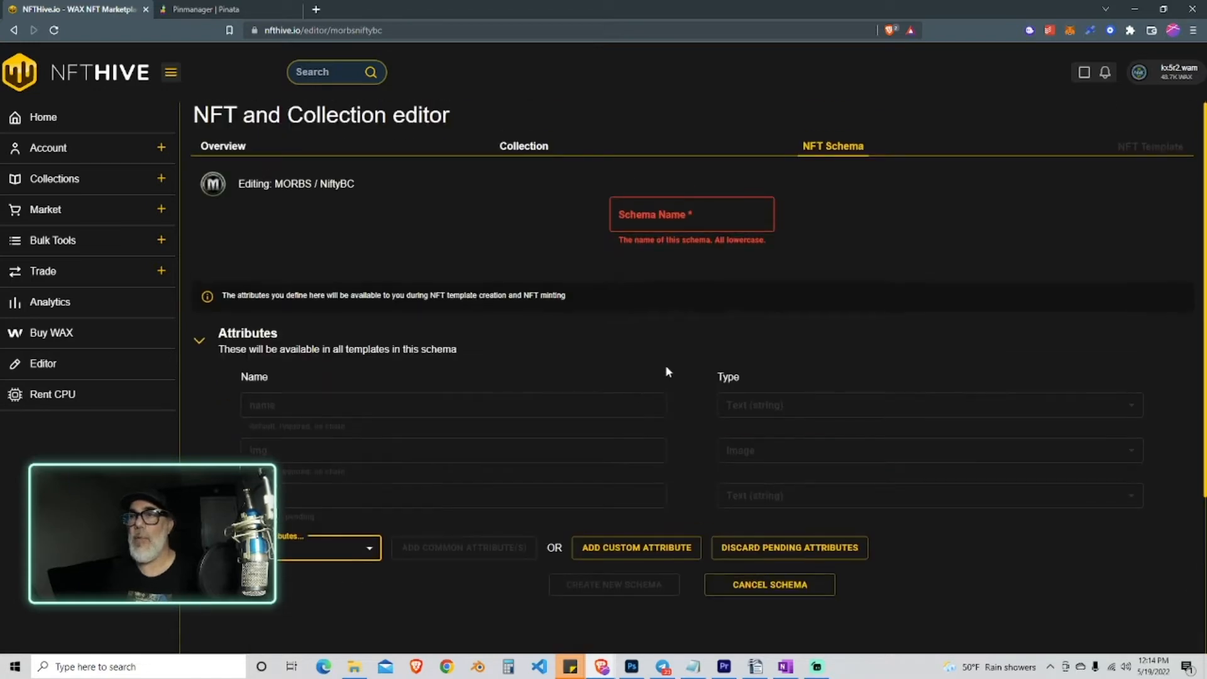
{"action": "left_click", "coordinate": [692, 217]}
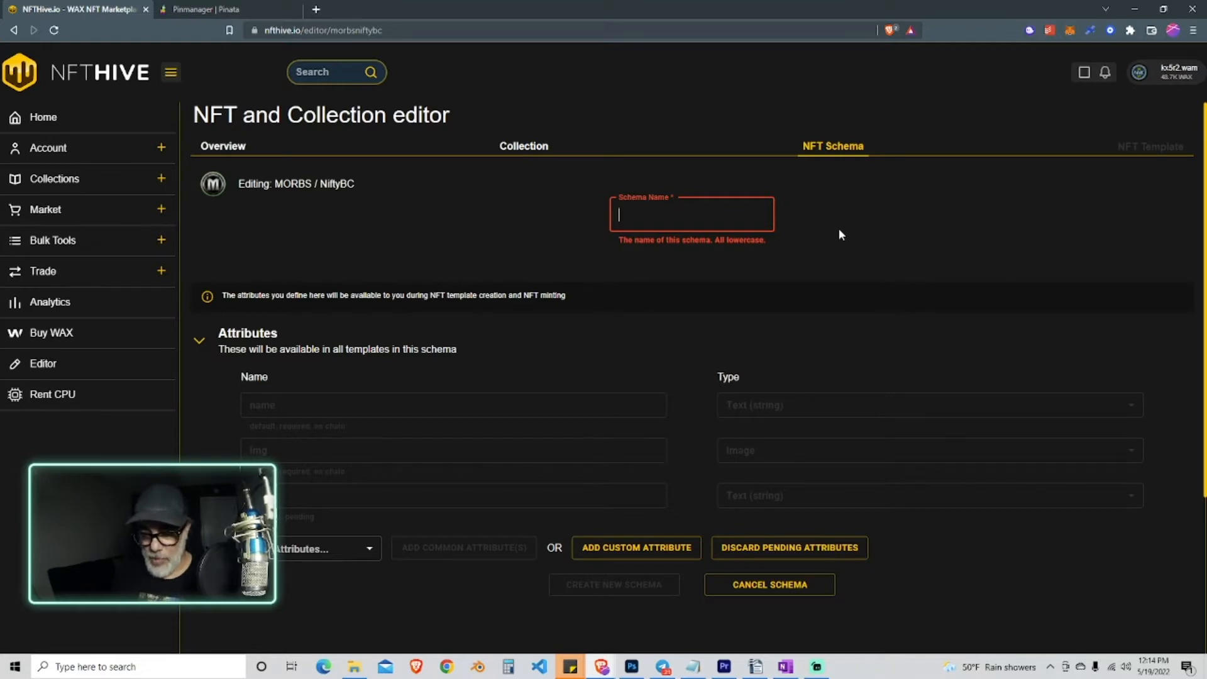
{"action": "type", "text": "morbs"}
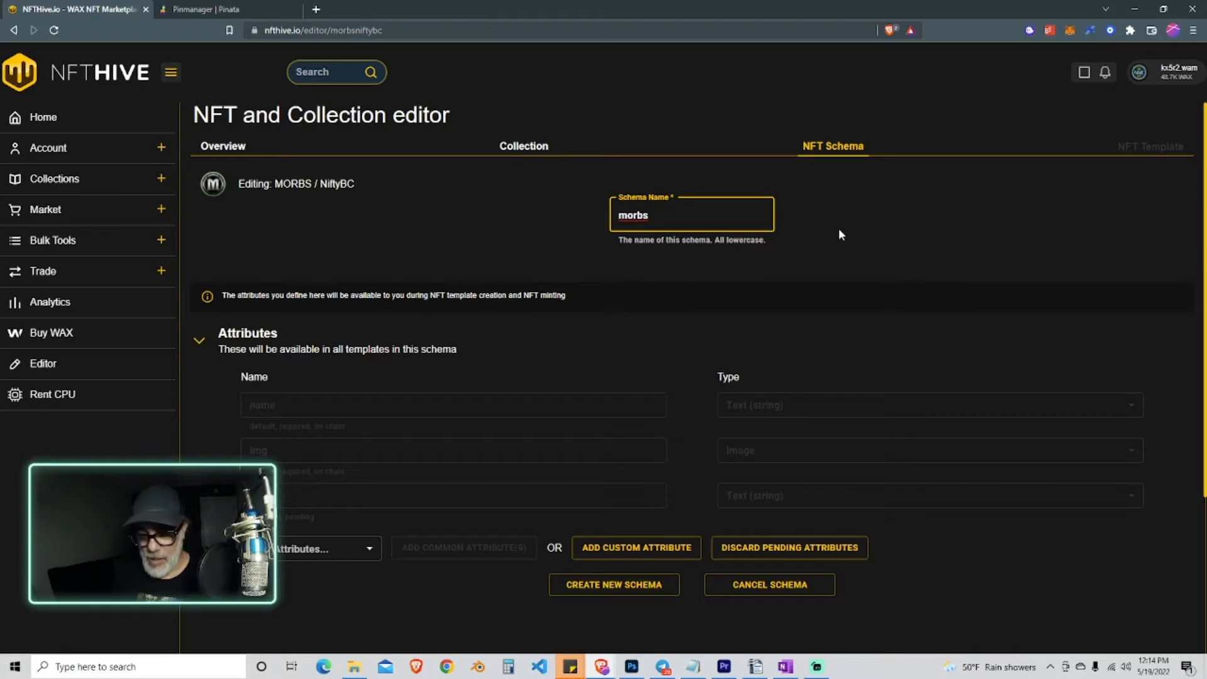
{"action": "type", "text": "nfthive"}
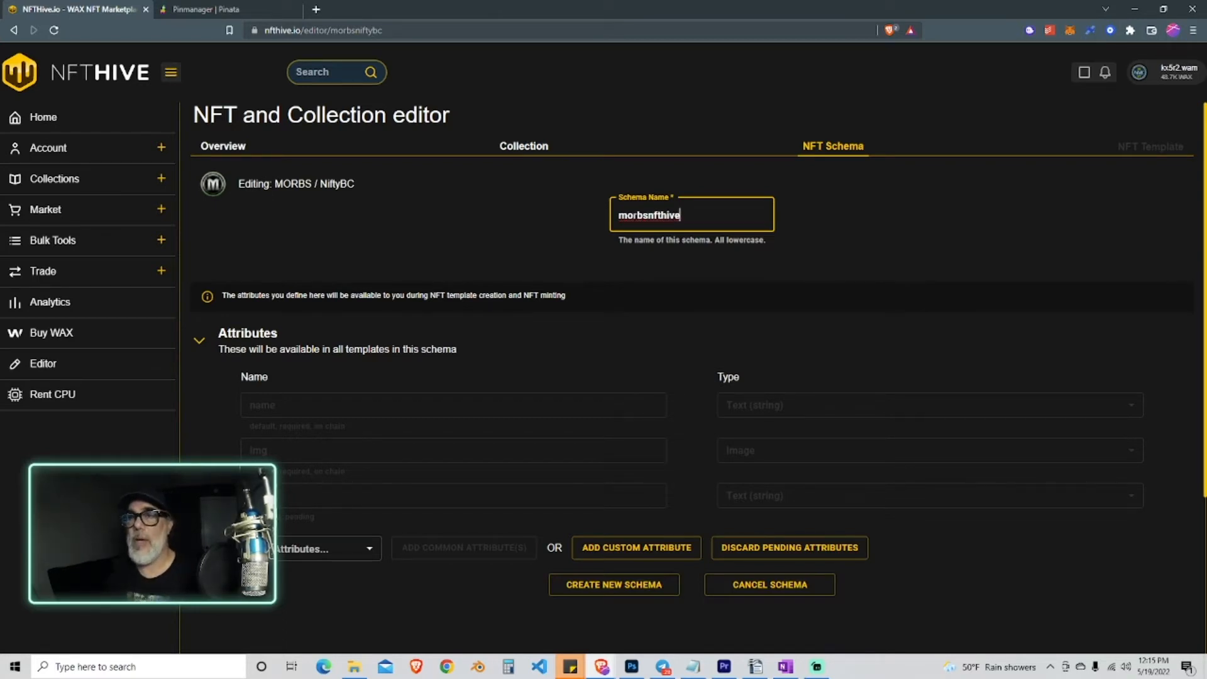
{"action": "key", "text": "BackSpace"}
{"action": "key", "text": "BackSpace"}
{"action": "key", "text": "BackSpace"}
{"action": "key", "text": "BackSpace"}
{"action": "key", "text": "BackSpace"}
{"action": "key", "text": "BackSpace"}
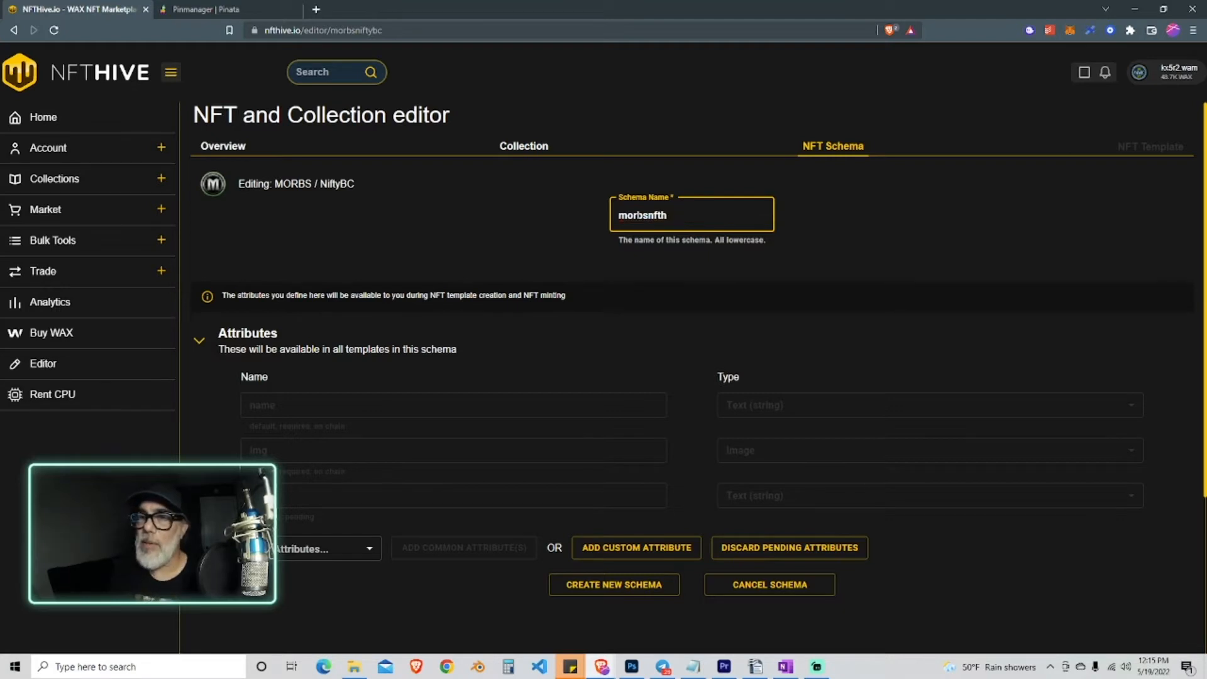
{"action": "type", "text": "hiveone"}
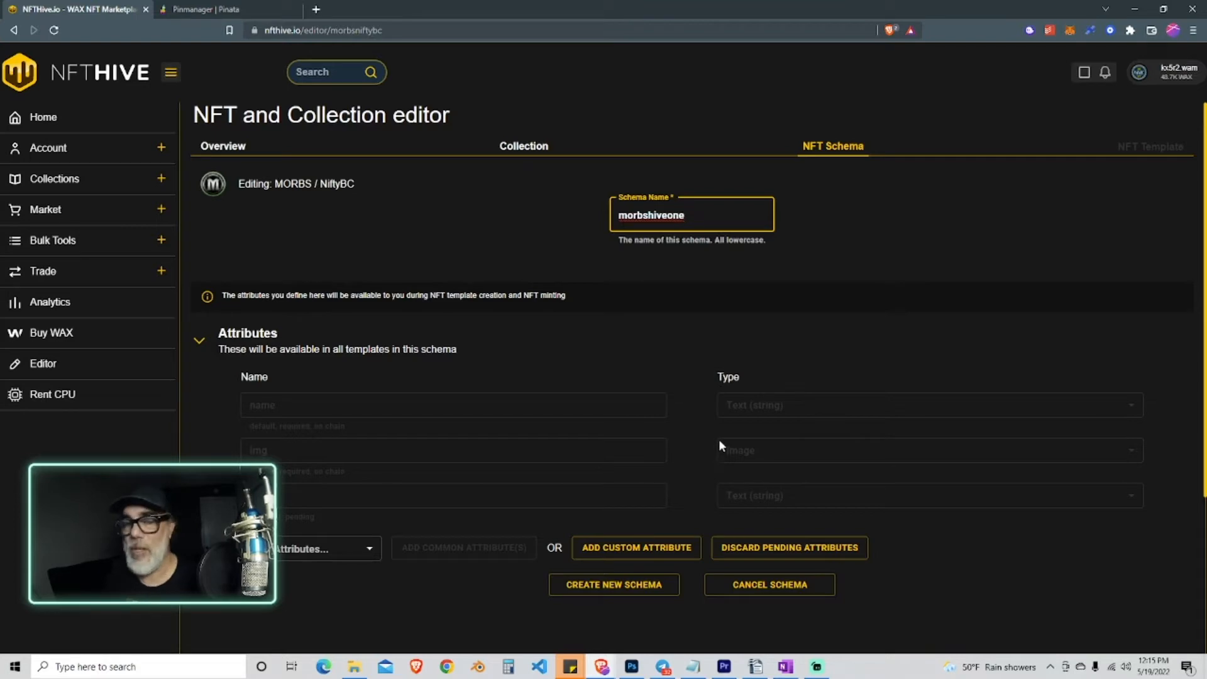
Step: Create the schema with its name, img and rarity attributes and approve the request in the WAX Cloud Wallet
{"action": "scroll", "coordinate": [766, 398], "scroll_direction": "down", "scroll_amount": 3}
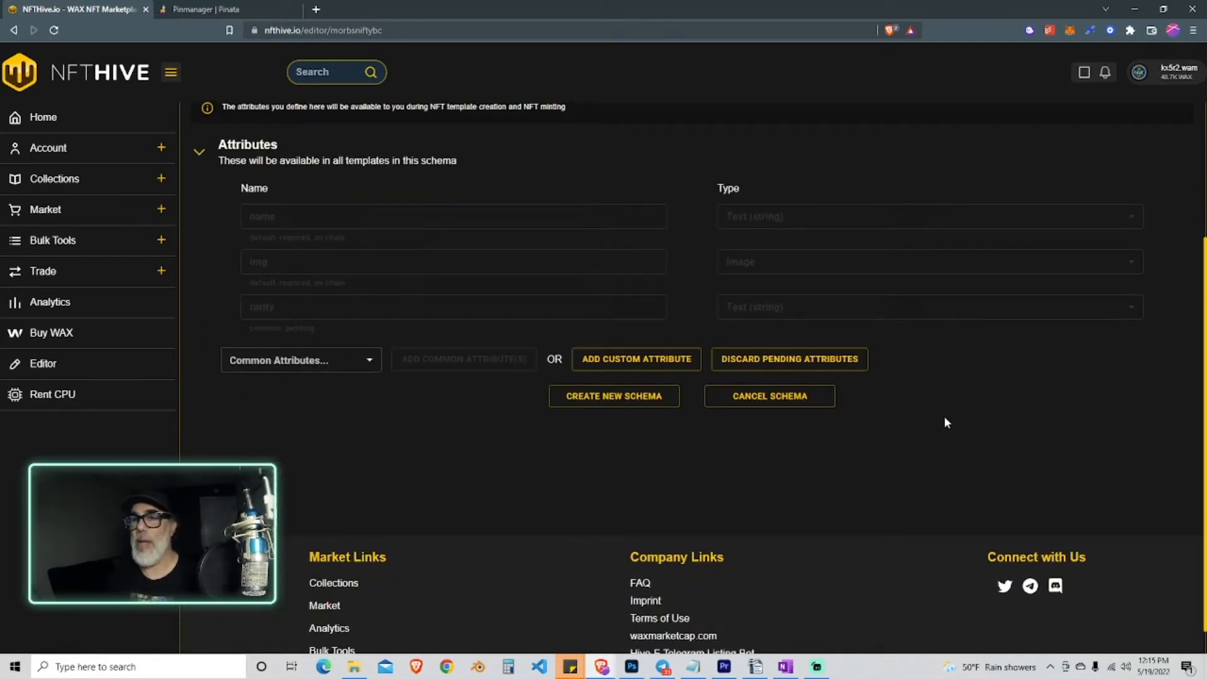
{"action": "left_click", "coordinate": [612, 400]}
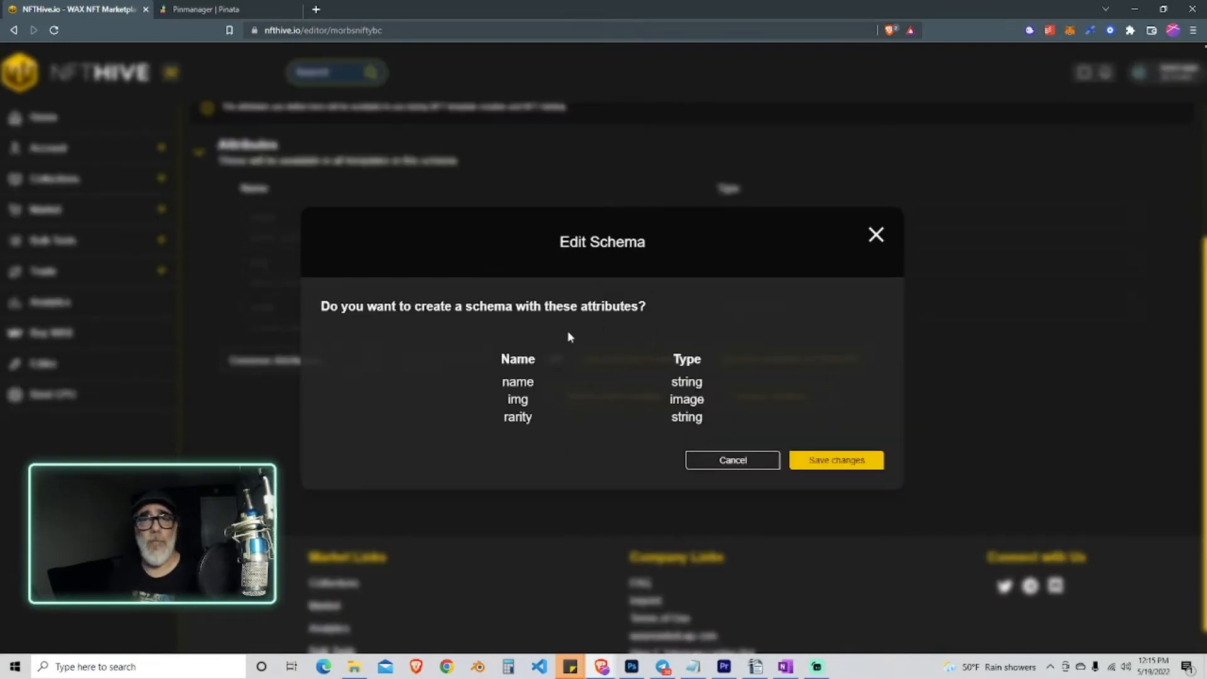
{"action": "left_click", "coordinate": [837, 459]}
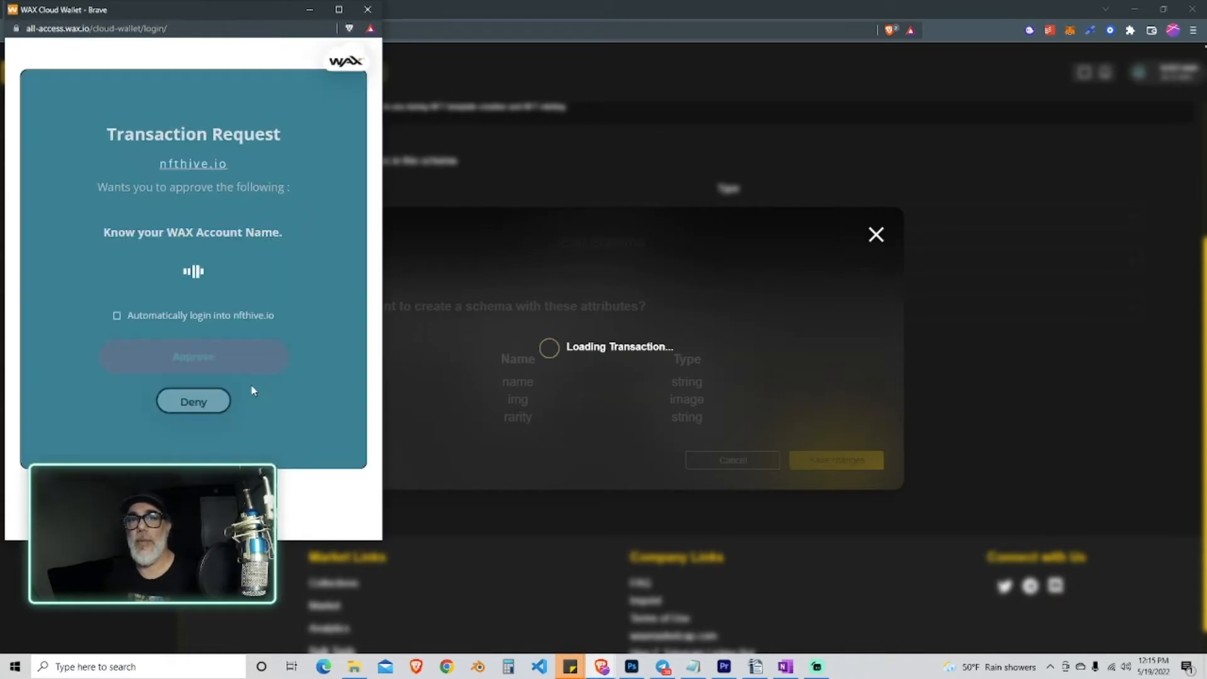
{"action": "left_click", "coordinate": [256, 369]}
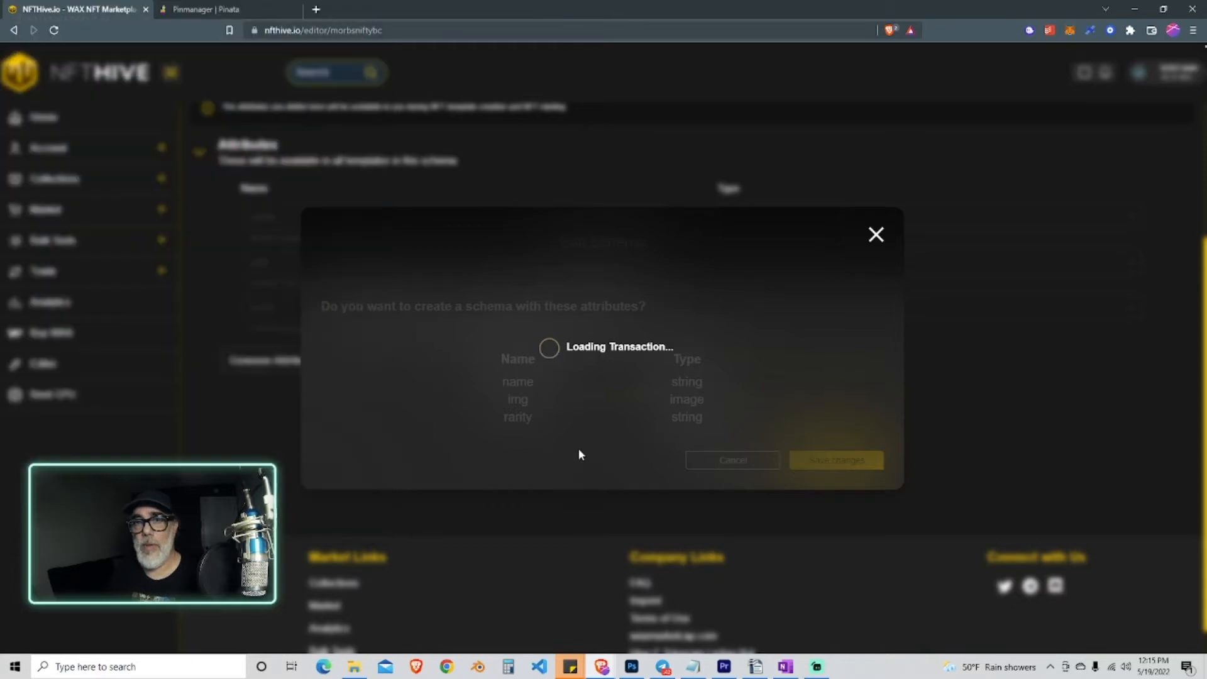
Step: Open the morbshiveone schema and start a new NFT template in it
{"action": "scroll", "coordinate": [577, 447], "scroll_direction": "down", "scroll_amount": 5}
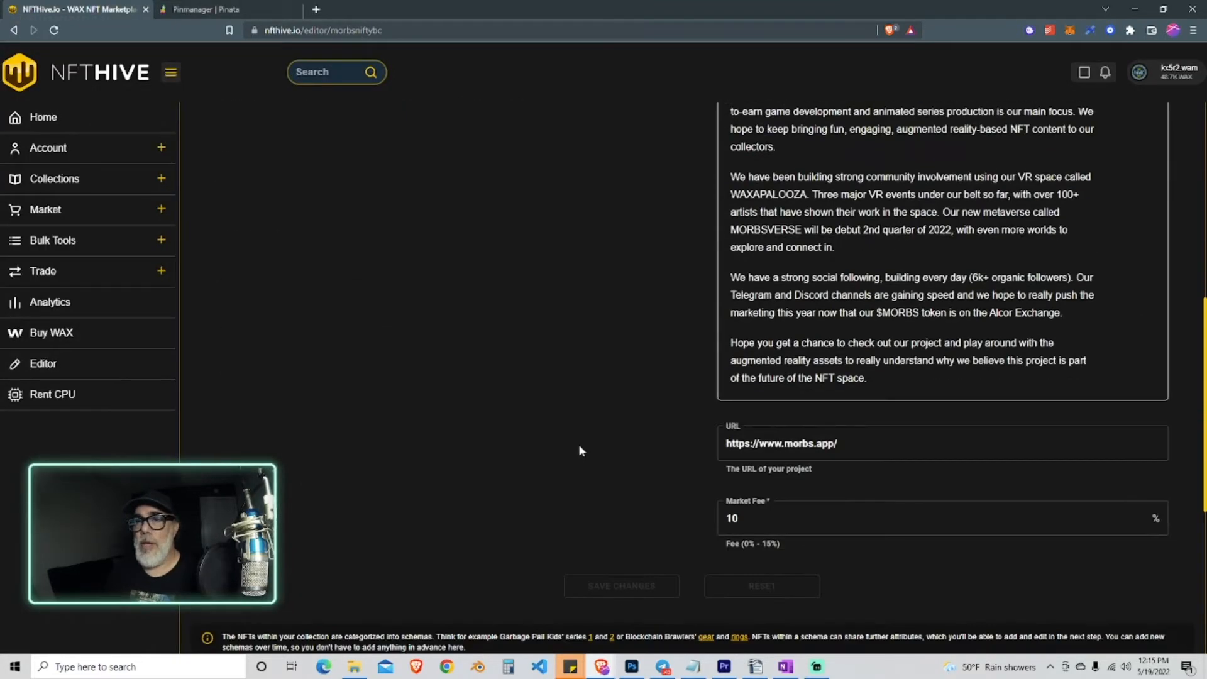
{"action": "scroll", "coordinate": [579, 443], "scroll_direction": "down", "scroll_amount": 5}
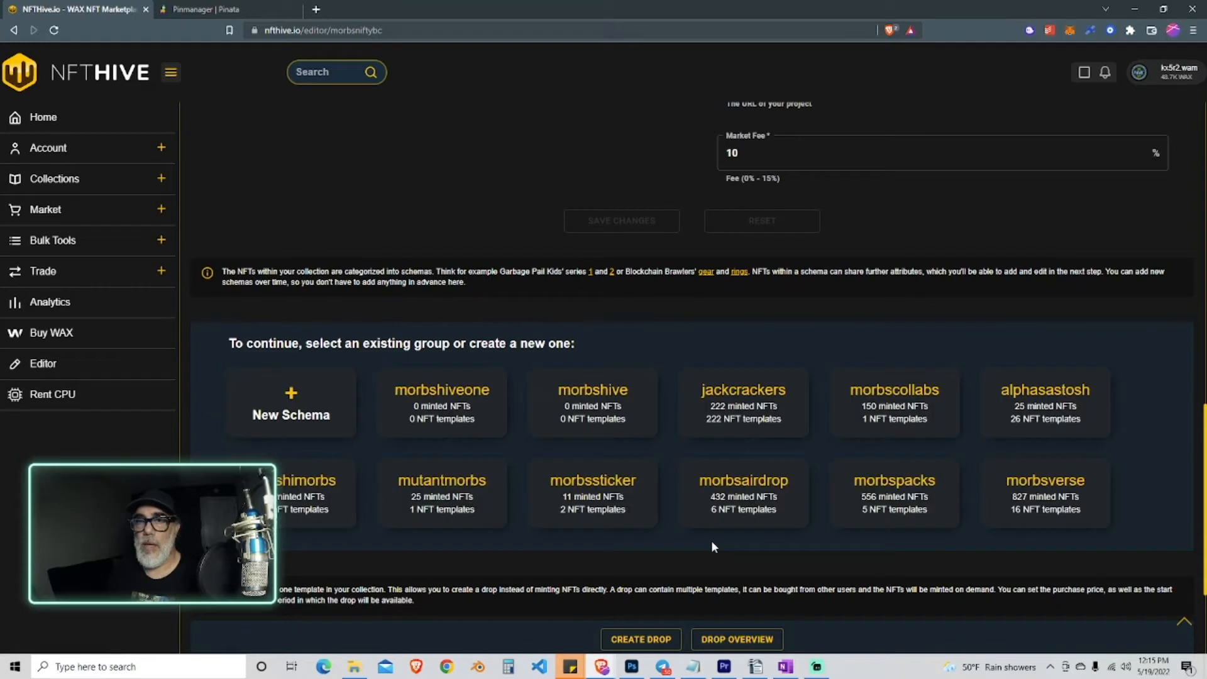
{"action": "left_click", "coordinate": [438, 408]}
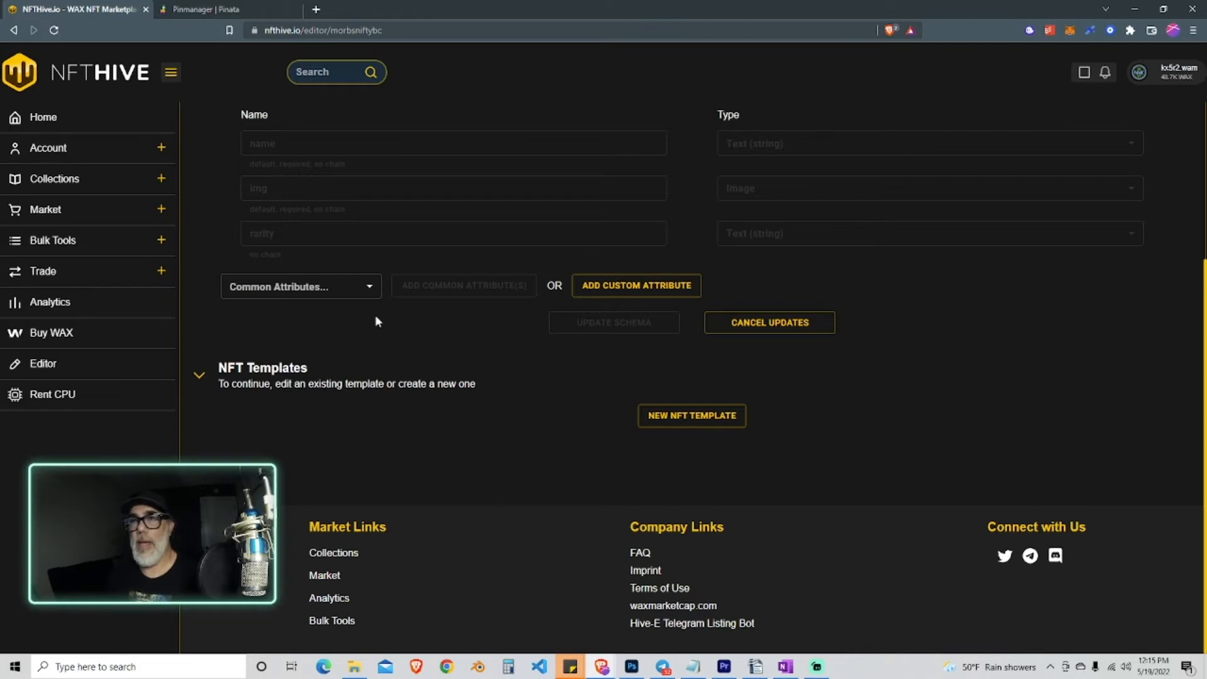
{"action": "left_click", "coordinate": [692, 416]}
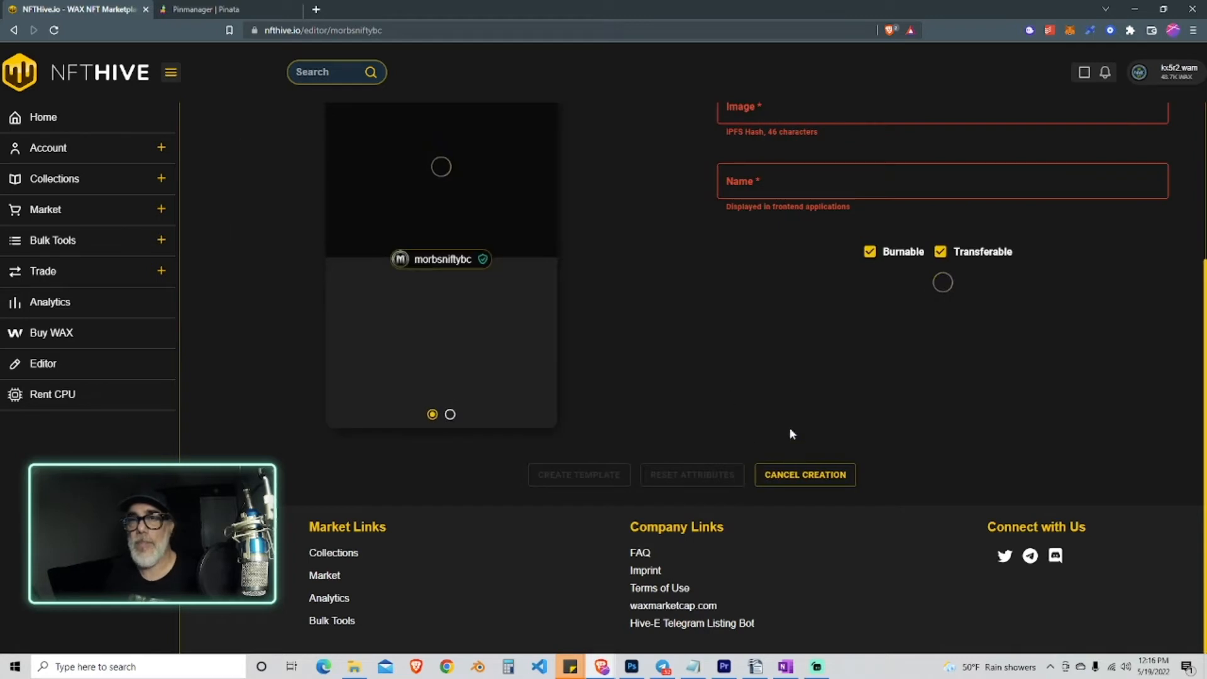
Step: Set the new template's rarity value to Ultra-Rare
{"action": "scroll", "coordinate": [713, 352], "scroll_direction": "up", "scroll_amount": 3}
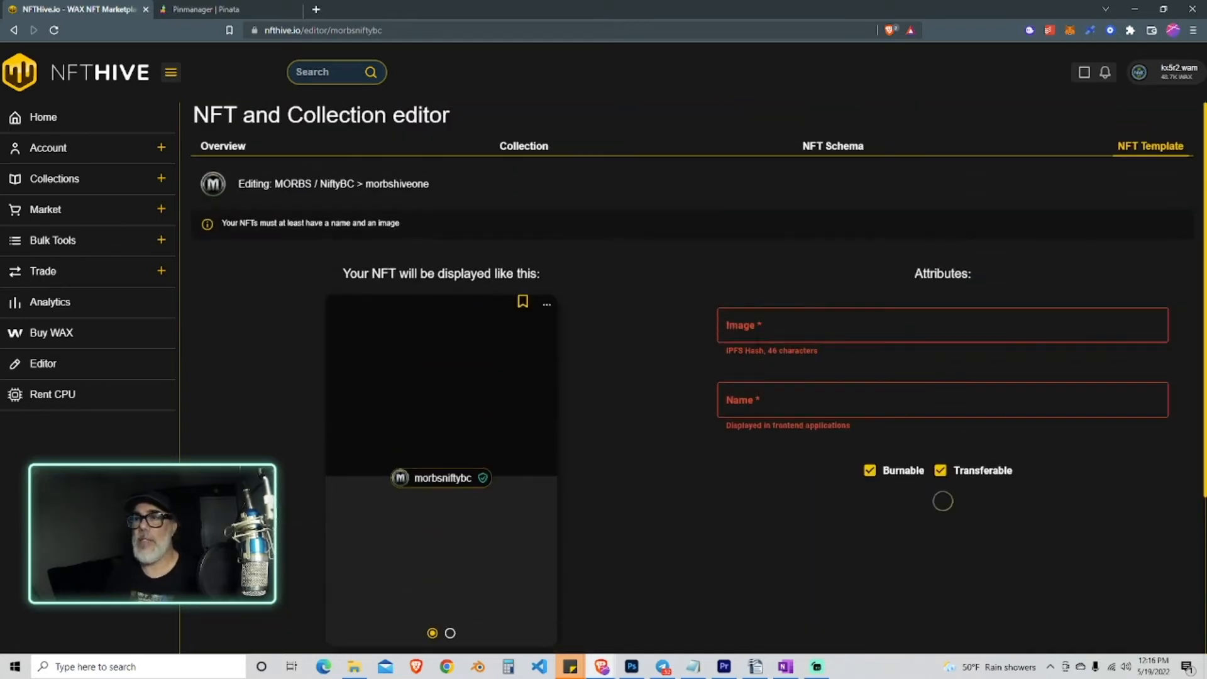
{"action": "scroll", "coordinate": [660, 440], "scroll_direction": "down", "scroll_amount": 2}
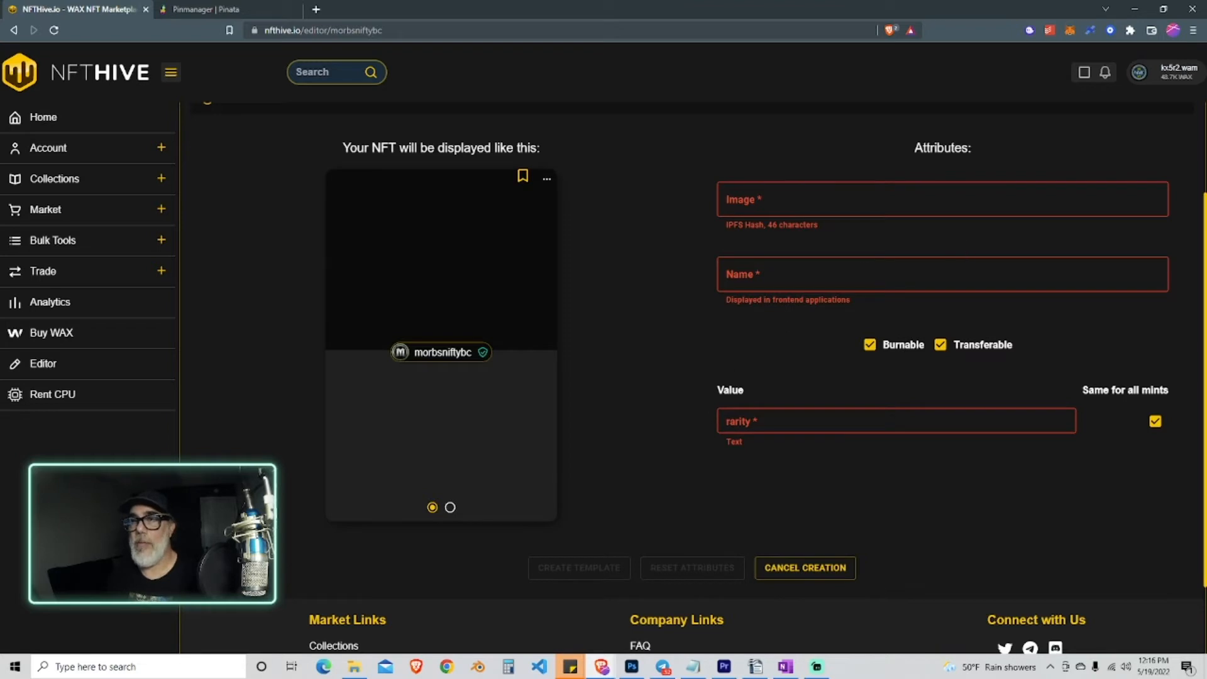
{"action": "left_click", "coordinate": [847, 421]}
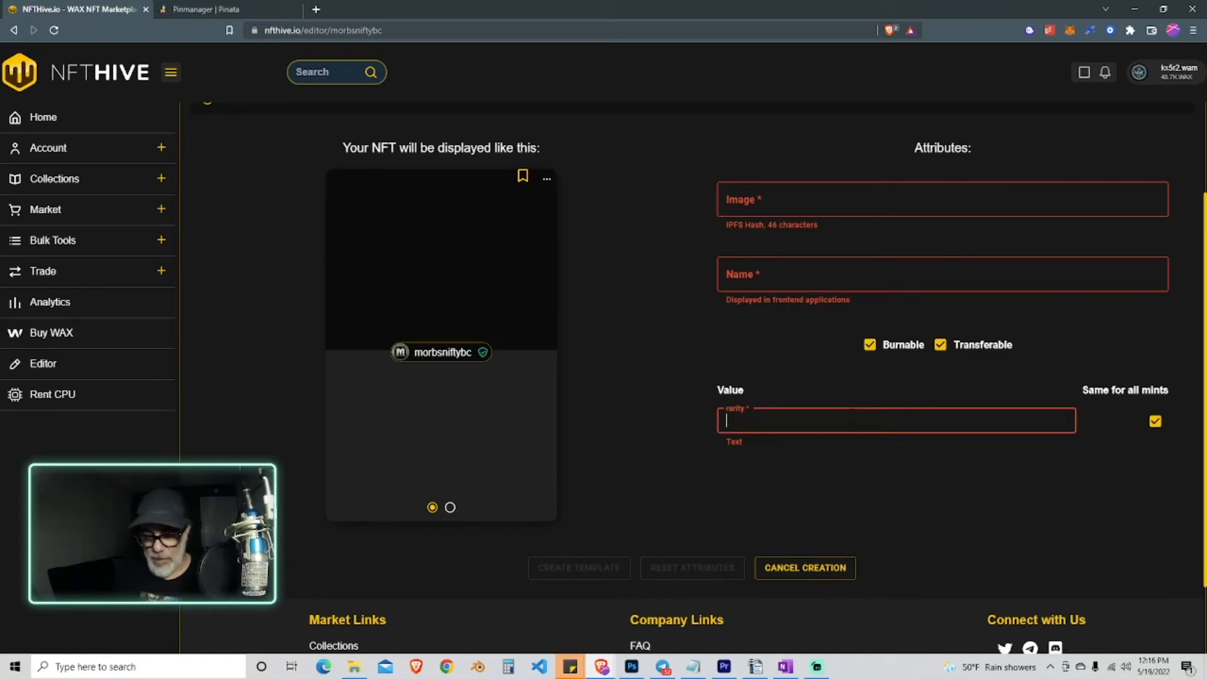
{"action": "type", "text": "Ultra-Rare"}
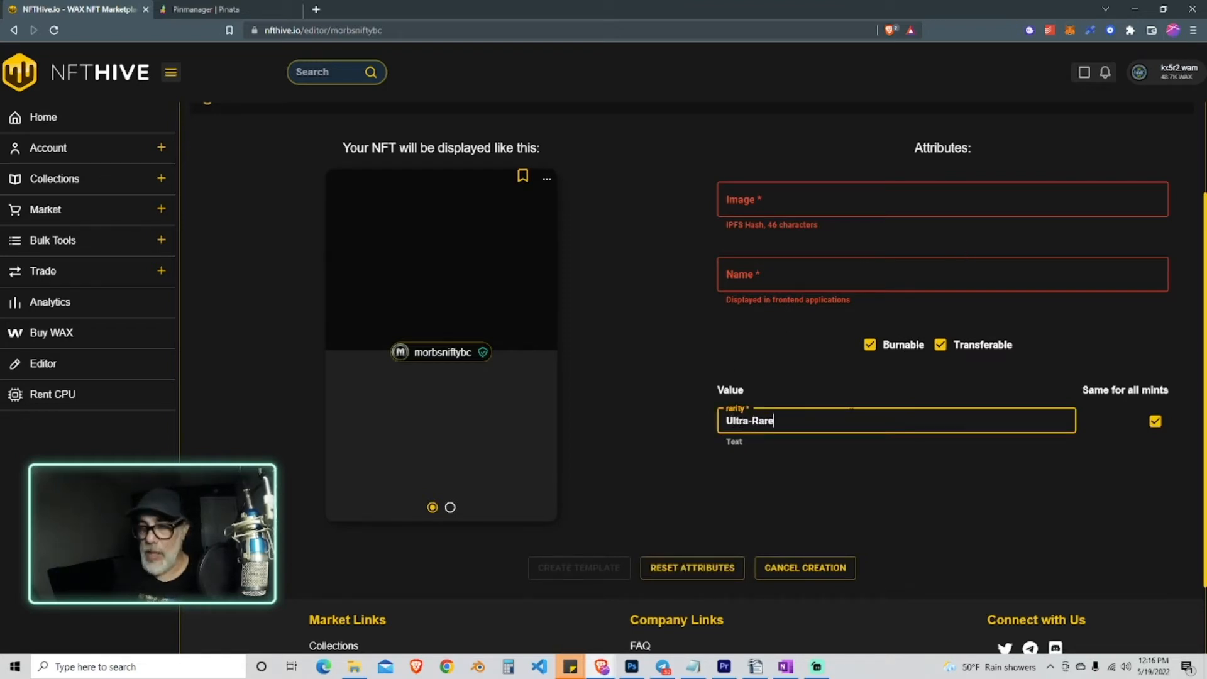
Step: Switch to the Pinata file manager and copy the CID of MORBS-Hive Stinger.png for the template's image
{"action": "left_click", "coordinate": [785, 200]}
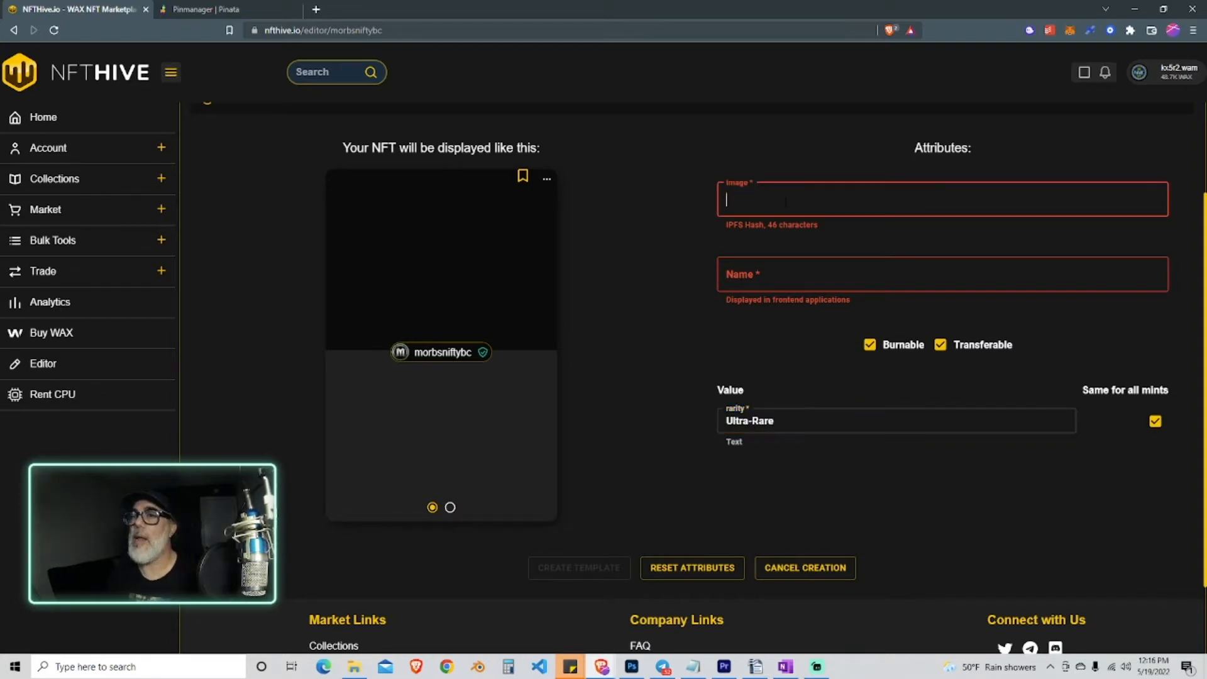
{"action": "left_click", "coordinate": [204, 9]}
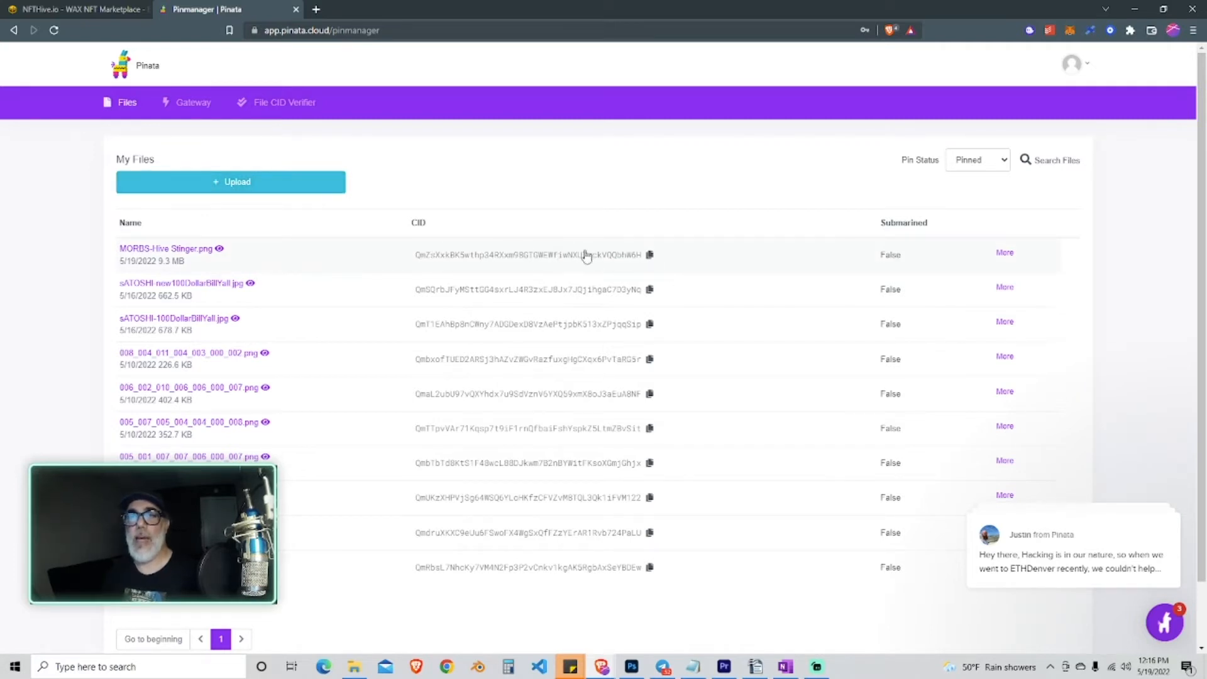
{"action": "left_click", "coordinate": [650, 256]}
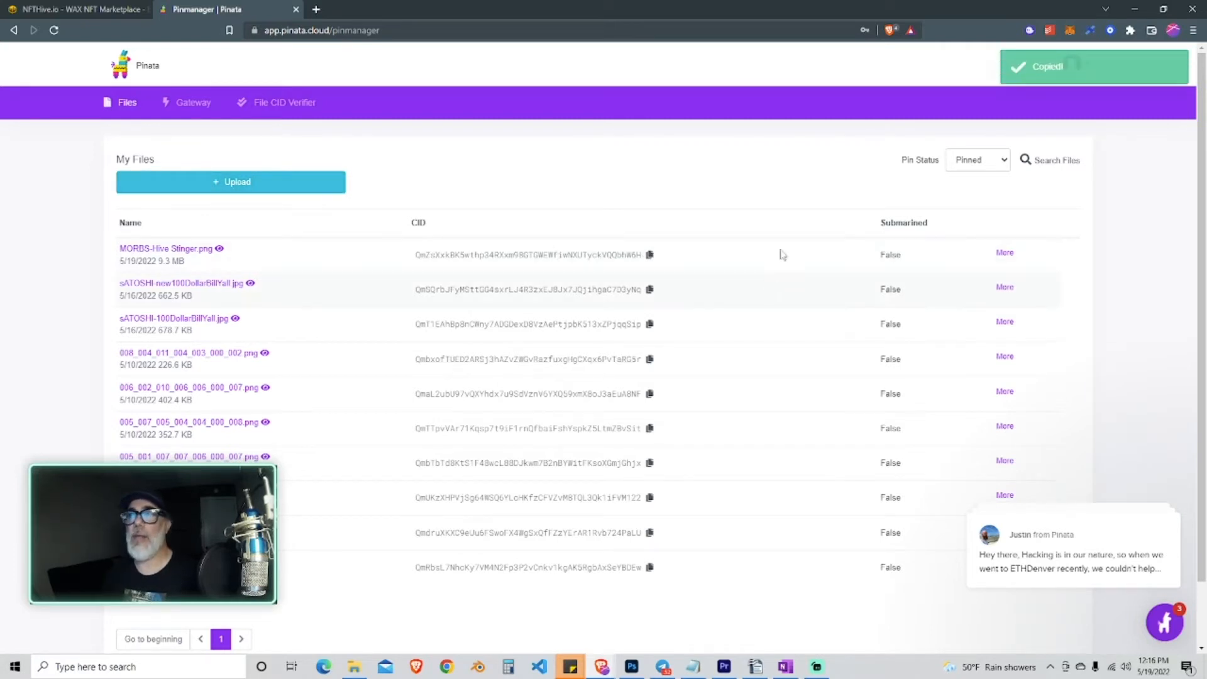
Step: Switch back to the NFTHive template editor and paste the copied Pinata CID as the template's image hash
{"action": "left_click", "coordinate": [56, 9]}
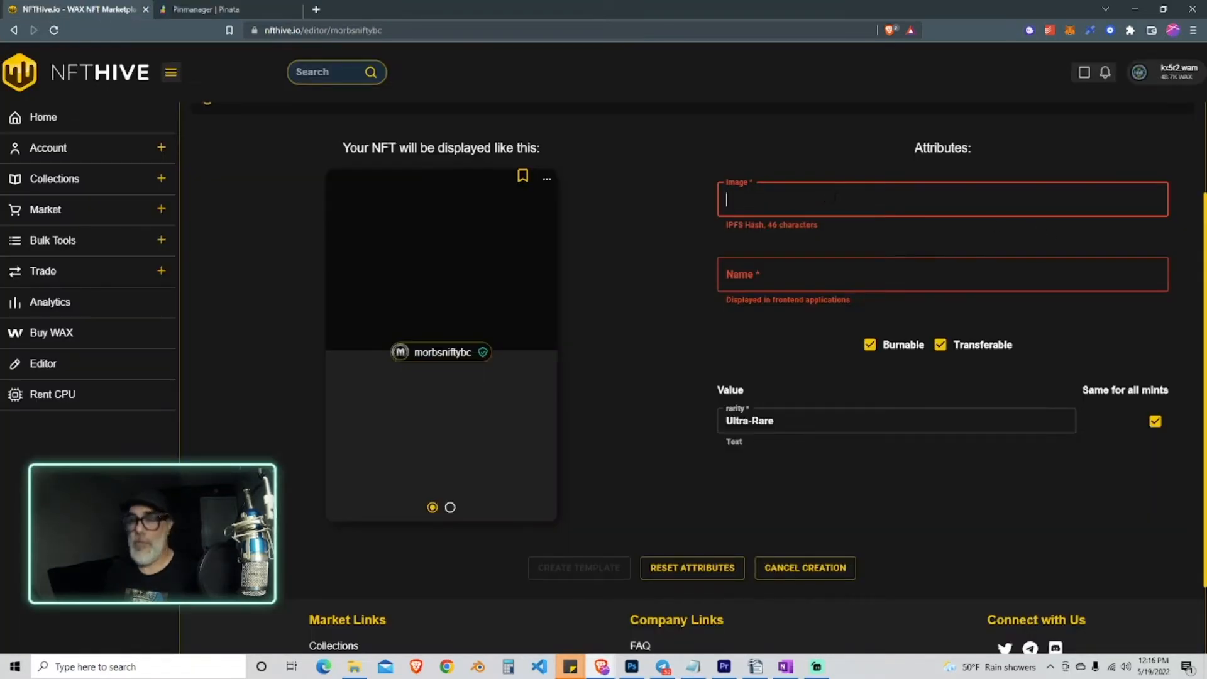
{"action": "key", "text": "ctrl+v"}
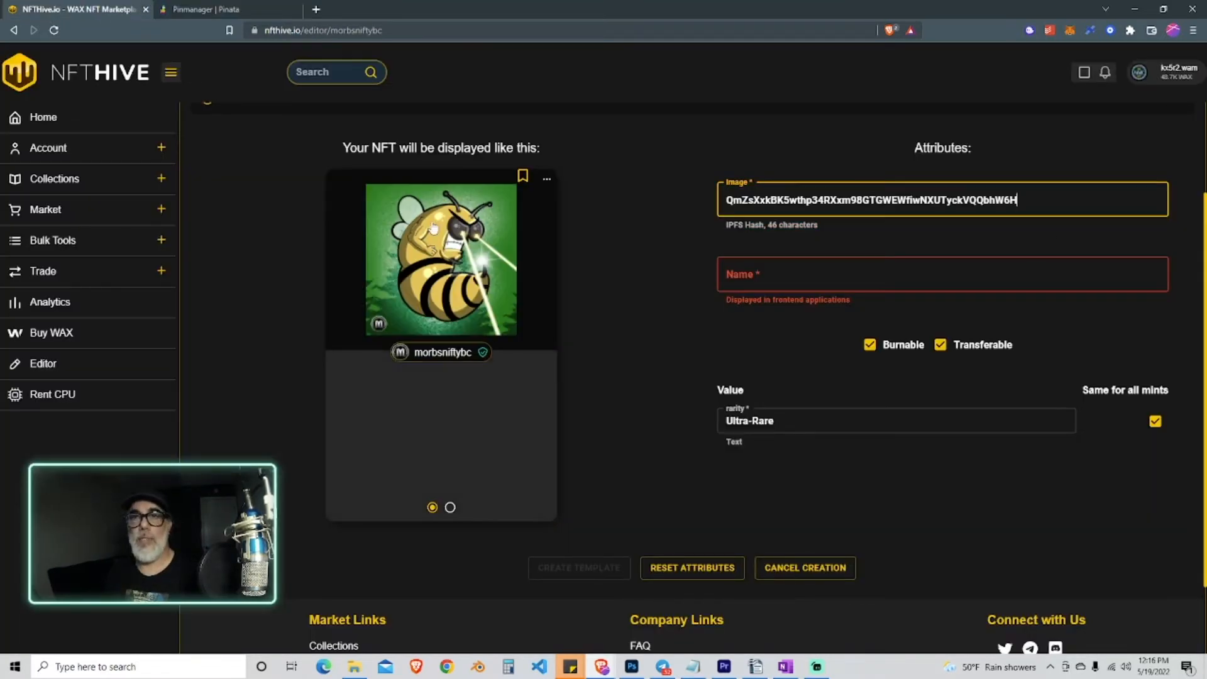
{"action": "left_click", "coordinate": [652, 295]}
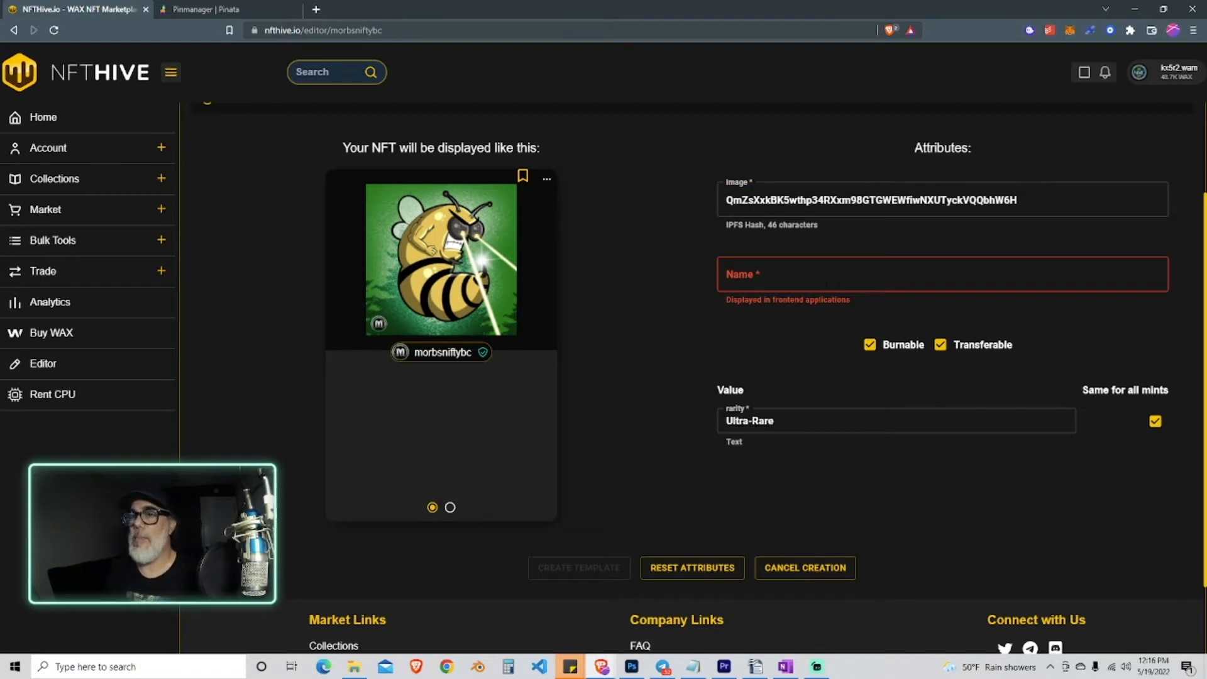
Step: Name the new template MORBS Hive Stinger
{"action": "left_click", "coordinate": [827, 280]}
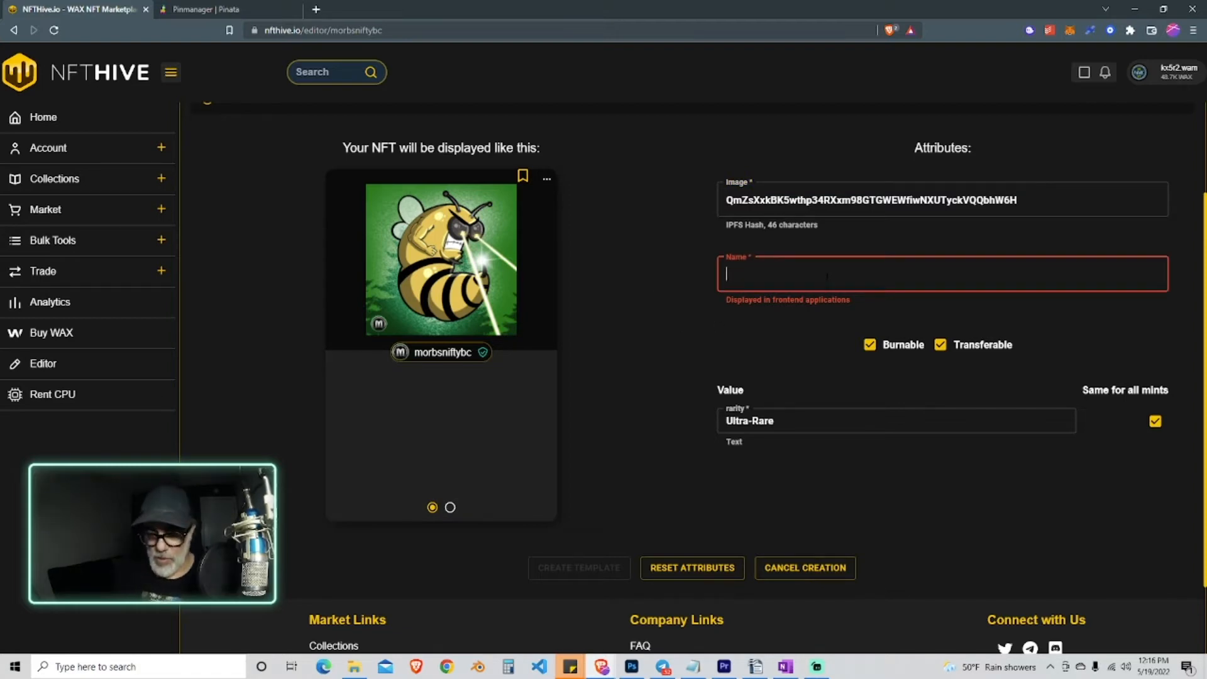
{"action": "type", "text": "MORBS"}
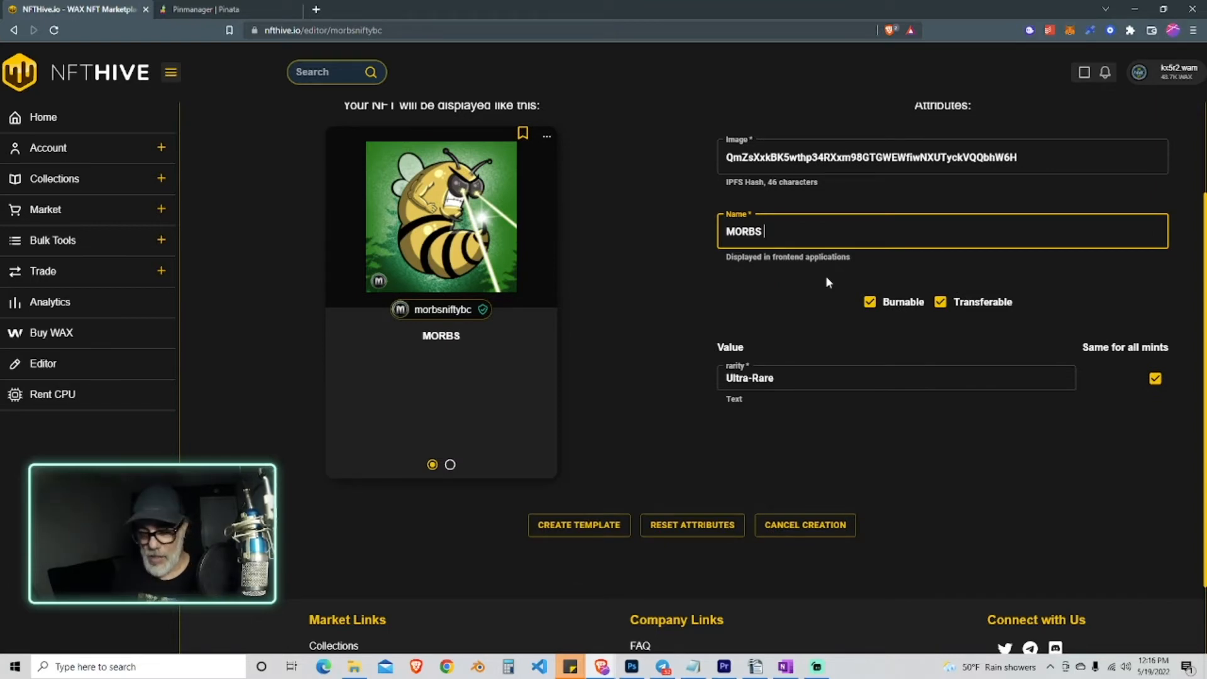
{"action": "type", "text": " Hive Stoin"}
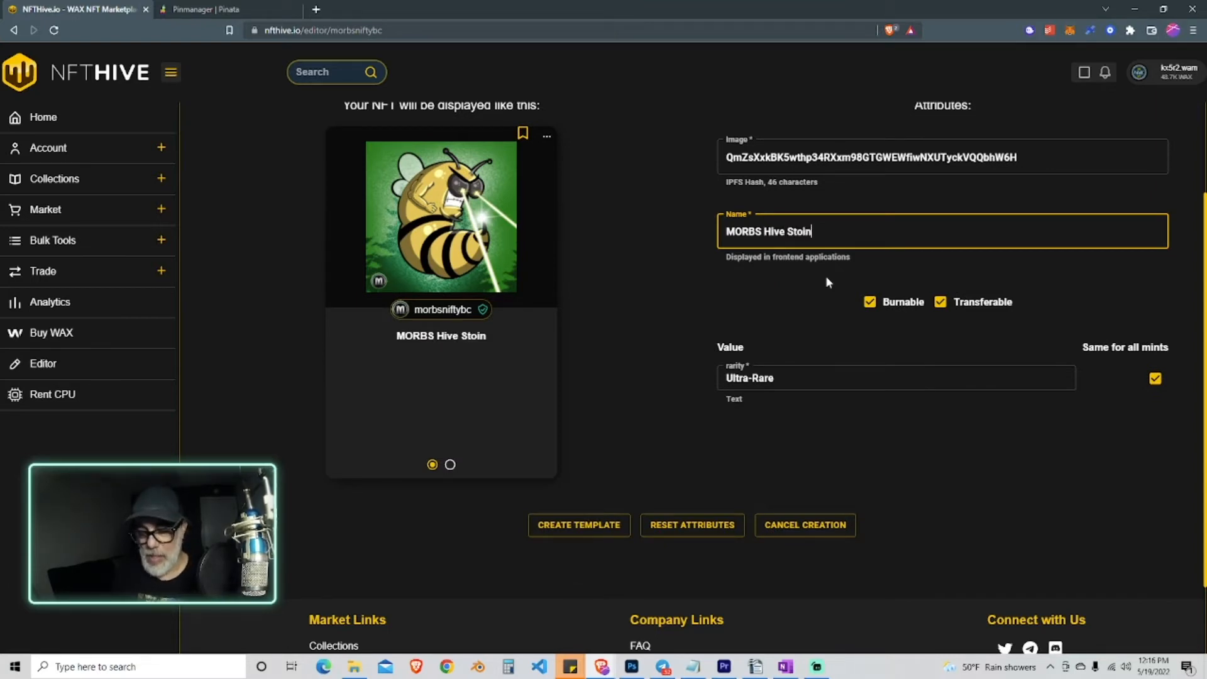
{"action": "key", "text": "BackSpace"}
{"action": "key", "text": "BackSpace"}
{"action": "key", "text": "BackSpace"}
{"action": "type", "text": "i"}
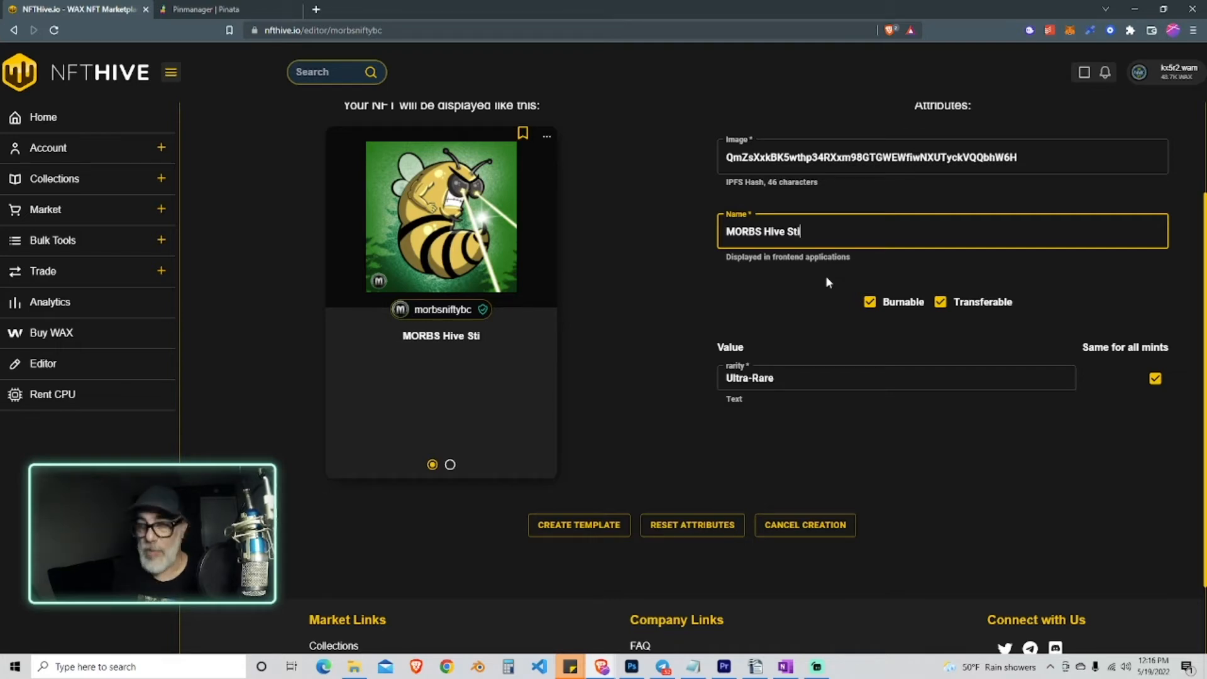
{"action": "type", "text": "nger"}
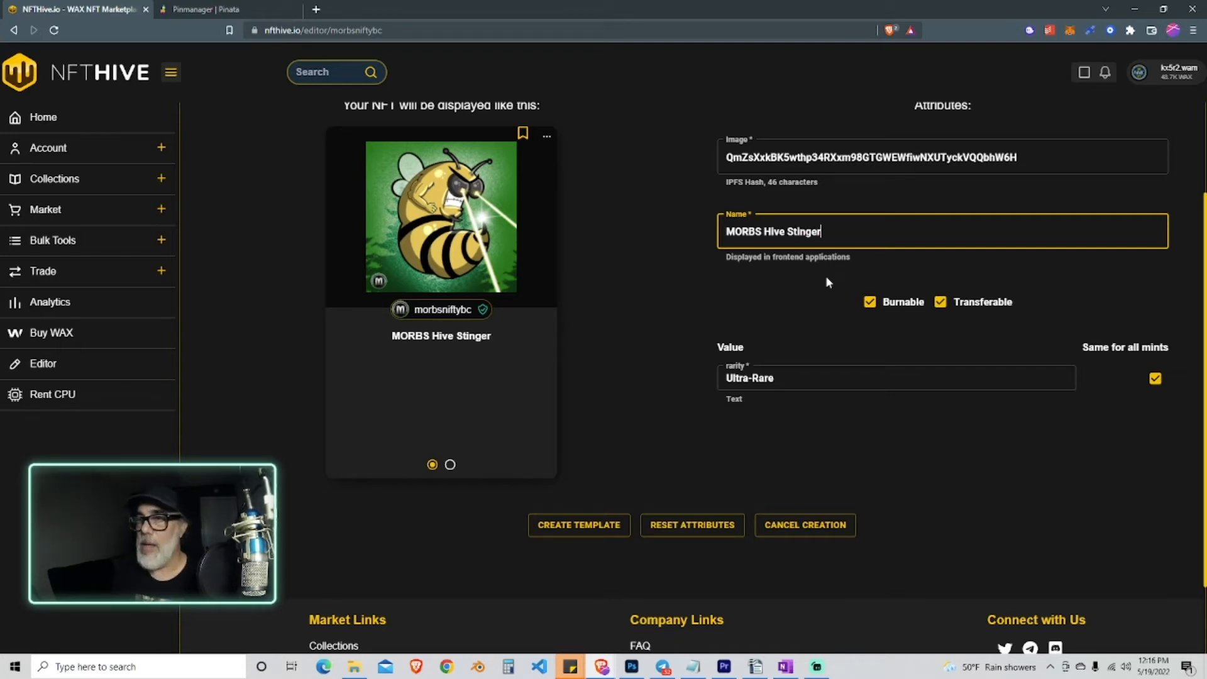
{"action": "left_click", "coordinate": [794, 281]}
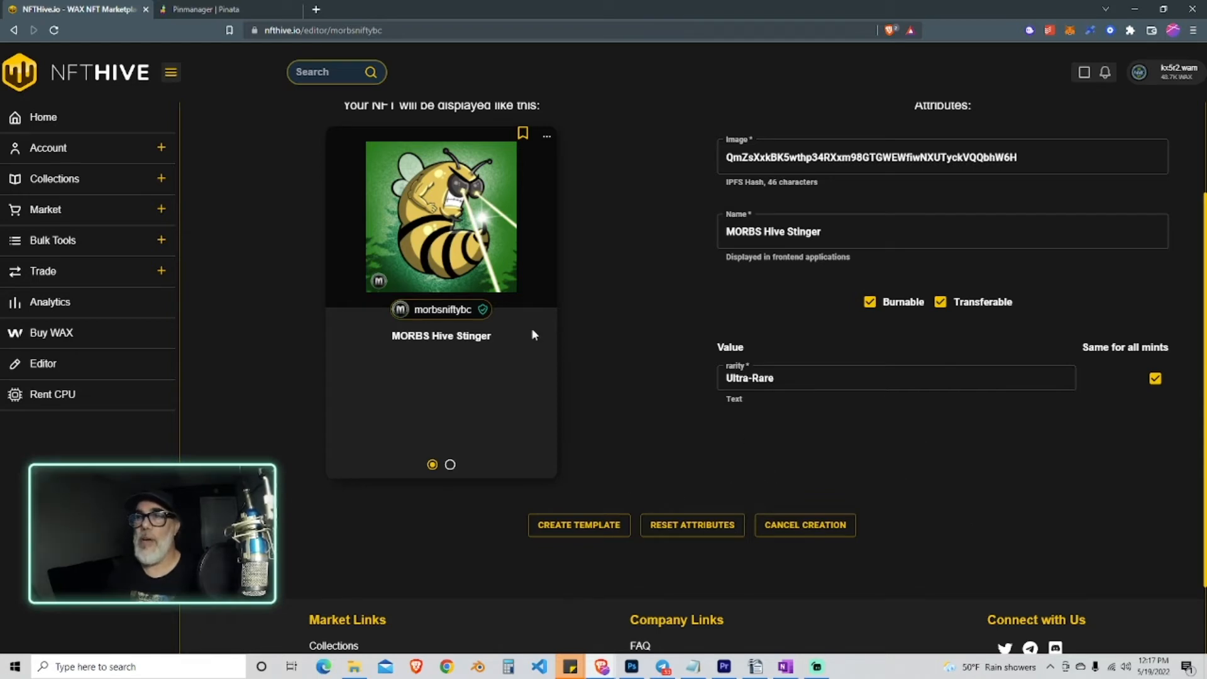
Step: Create the template with a max supply of 50 and approve the transaction in the WAX Cloud Wallet
{"action": "left_click", "coordinate": [580, 530]}
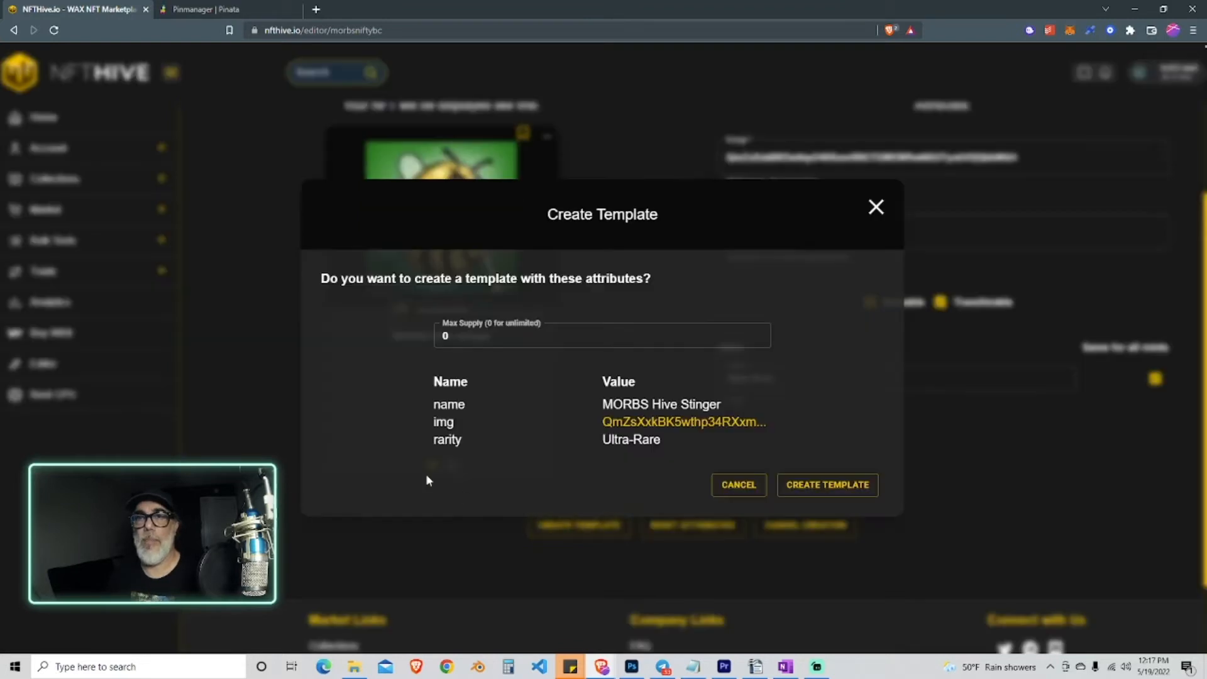
{"action": "left_click", "coordinate": [494, 320]}
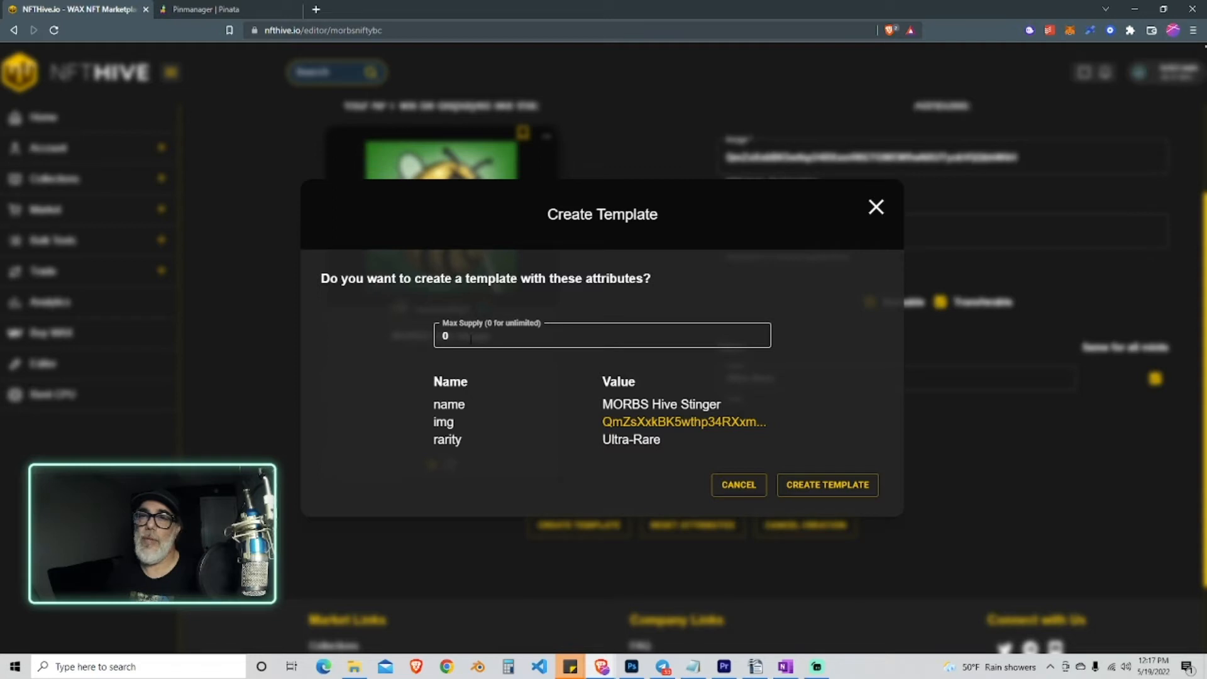
{"action": "double_click", "coordinate": [470, 338]}
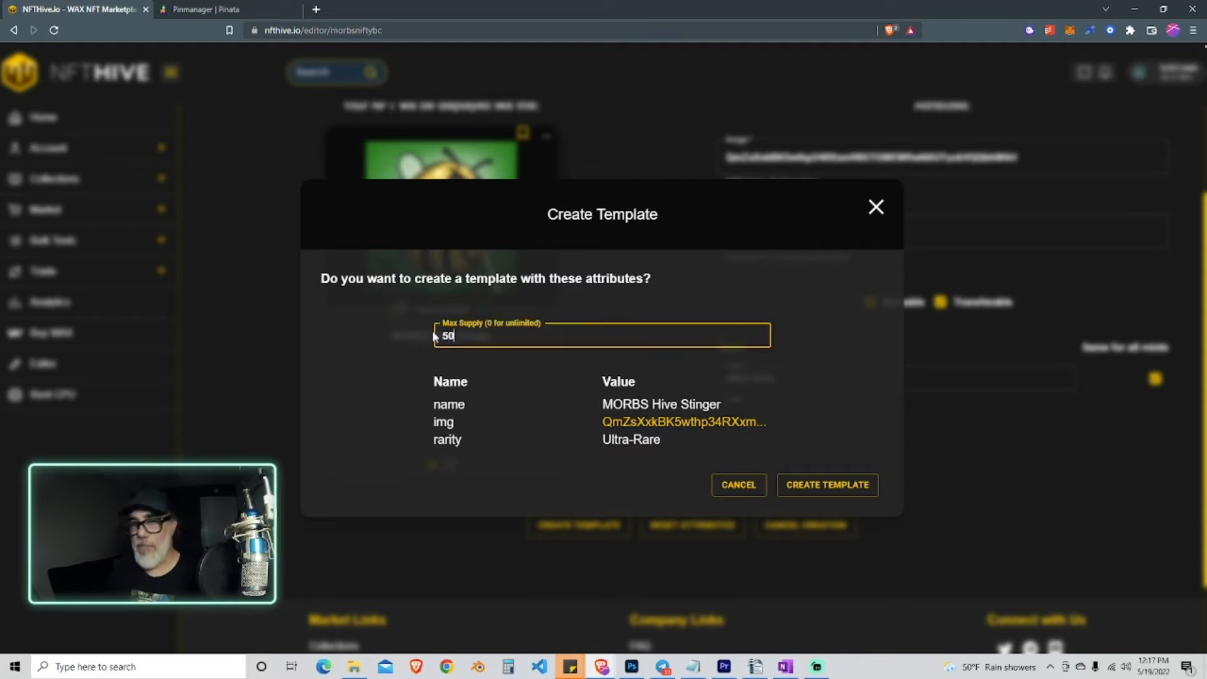
{"action": "type", "text": "50"}
{"action": "left_click", "coordinate": [824, 401]}
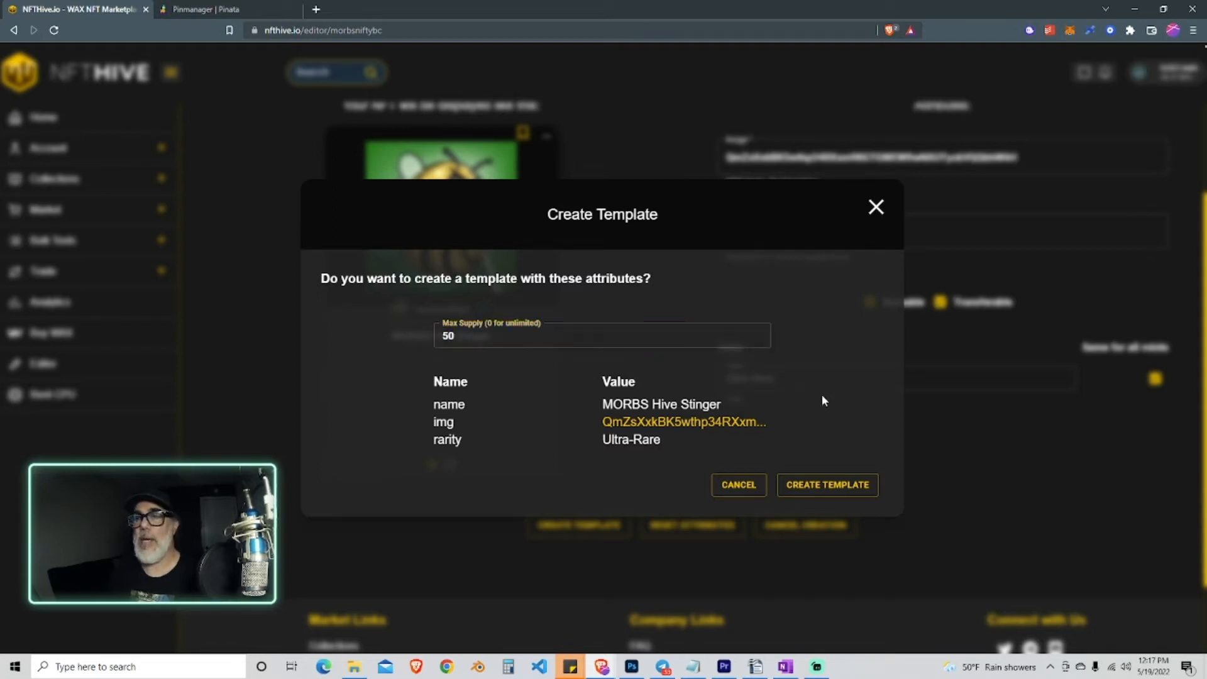
{"action": "left_click", "coordinate": [826, 485]}
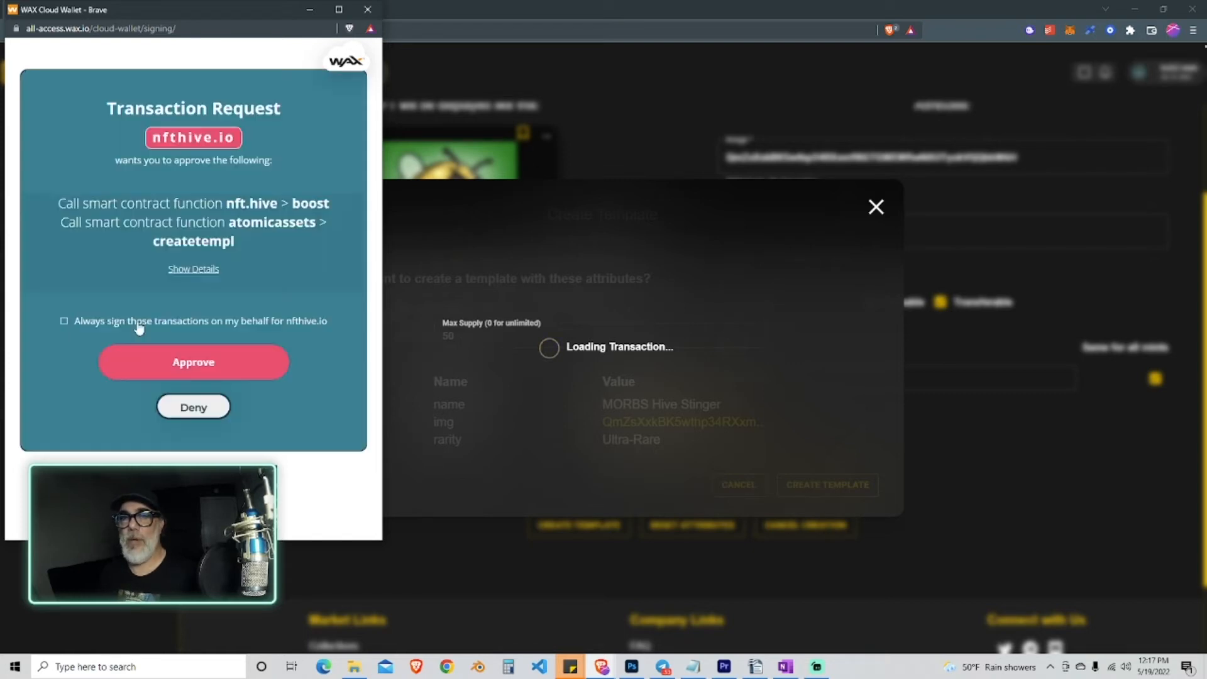
{"action": "left_click", "coordinate": [216, 373]}
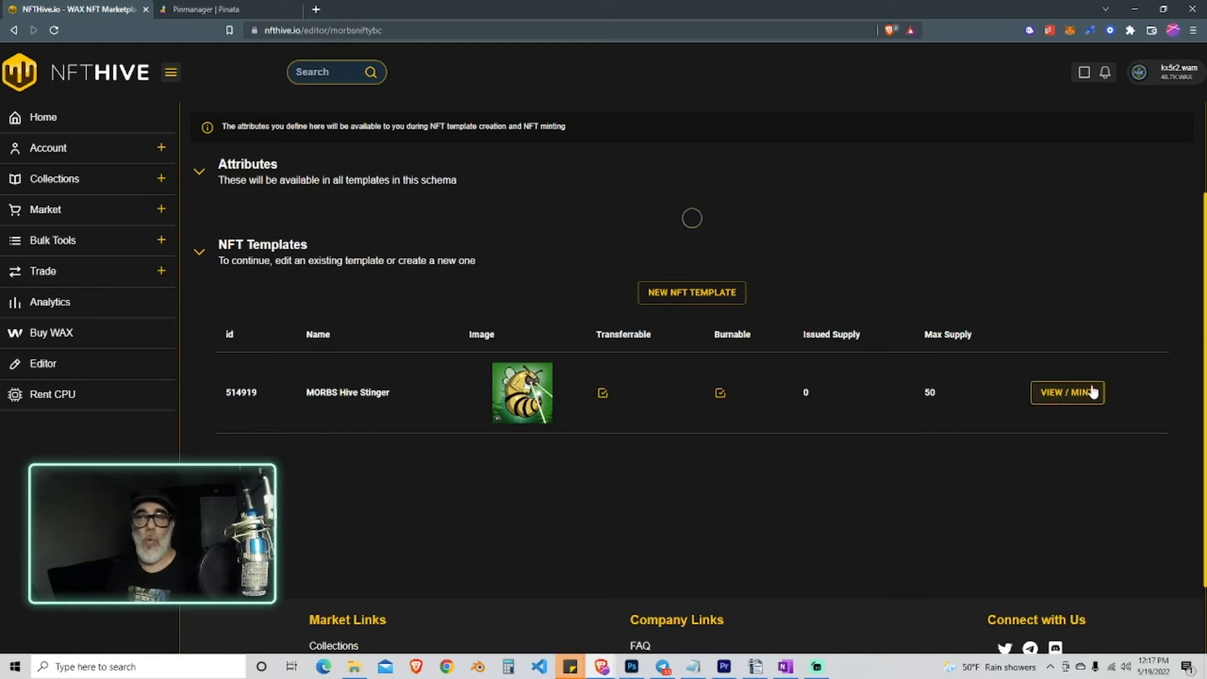
Step: Open drop management for the MORBS / NiftyBC collection from the editor overview and start a new drop
{"action": "left_click", "coordinate": [49, 371]}
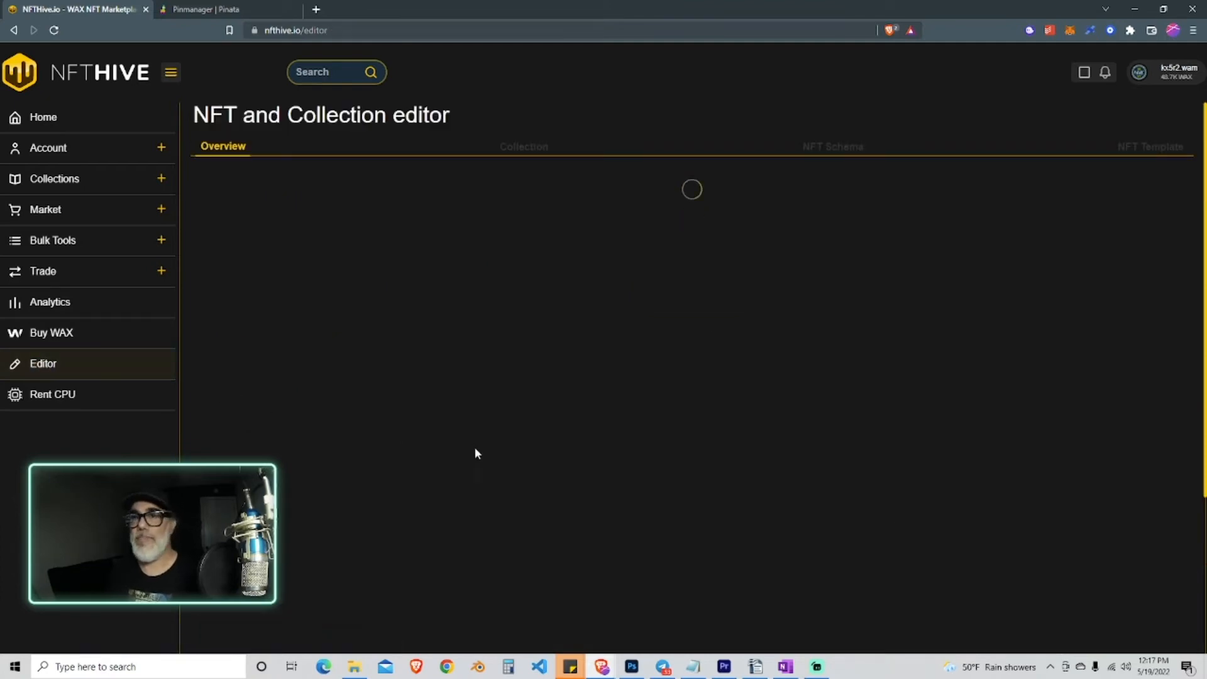
{"action": "scroll", "coordinate": [555, 452], "scroll_direction": "down", "scroll_amount": 3}
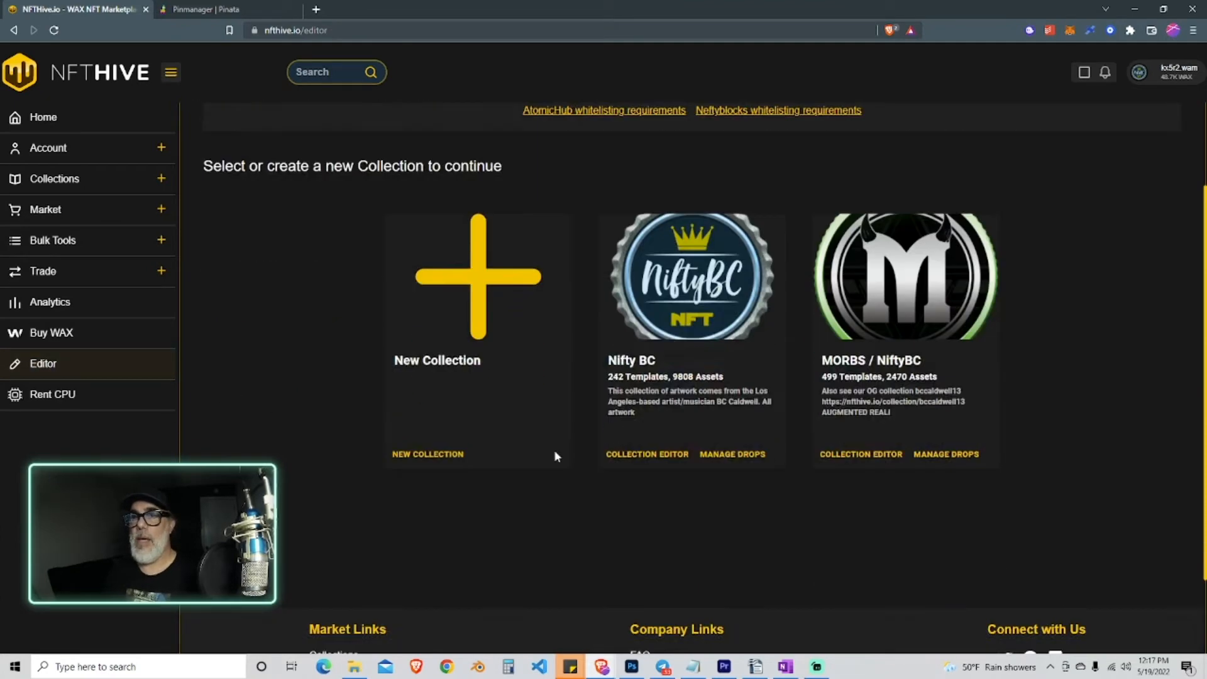
{"action": "scroll", "coordinate": [555, 451], "scroll_direction": "up", "scroll_amount": 3}
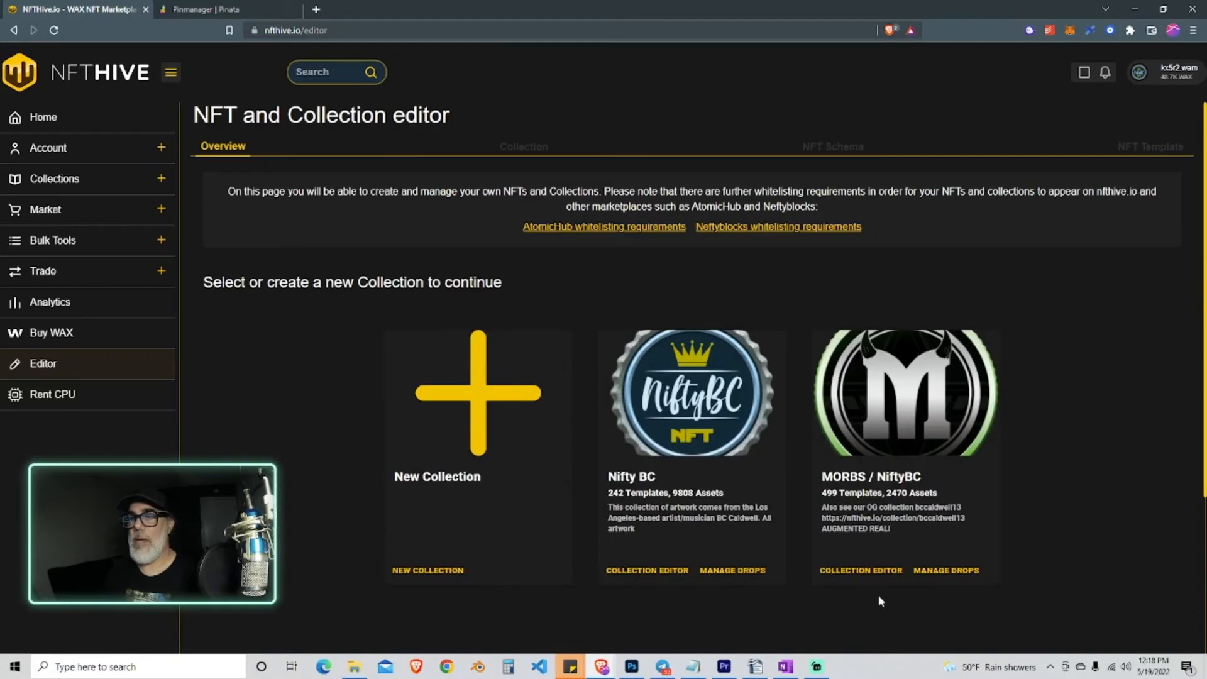
{"action": "left_click", "coordinate": [947, 573]}
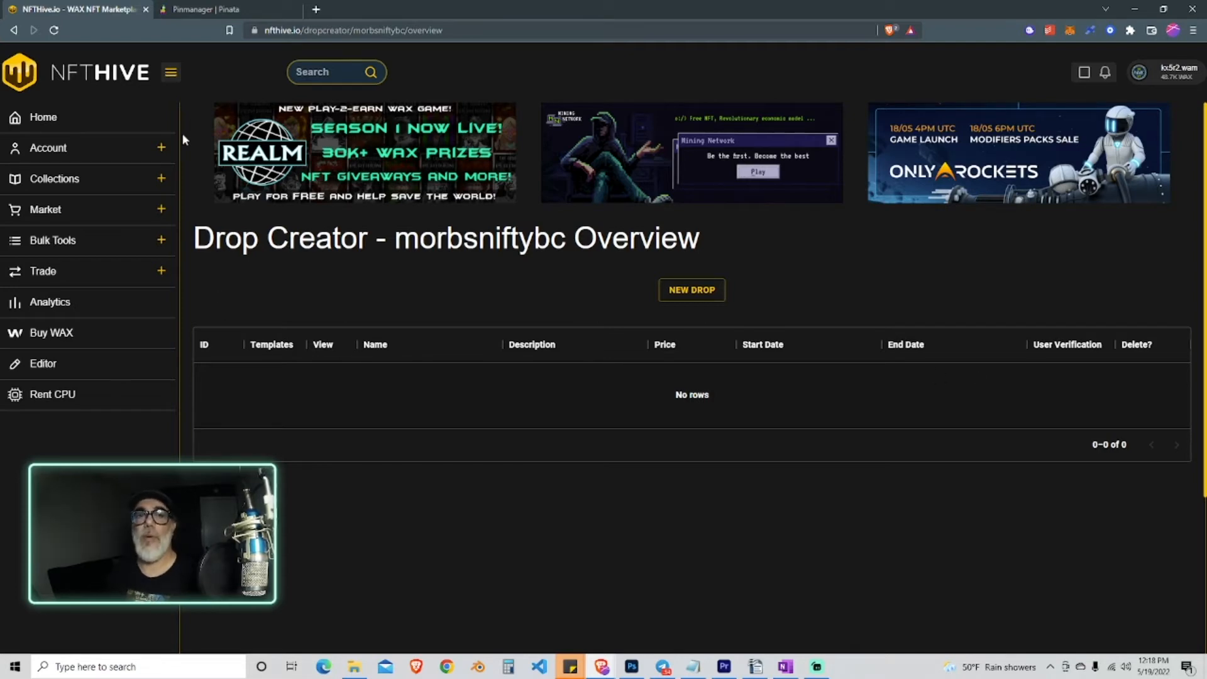
{"action": "left_click", "coordinate": [50, 366]}
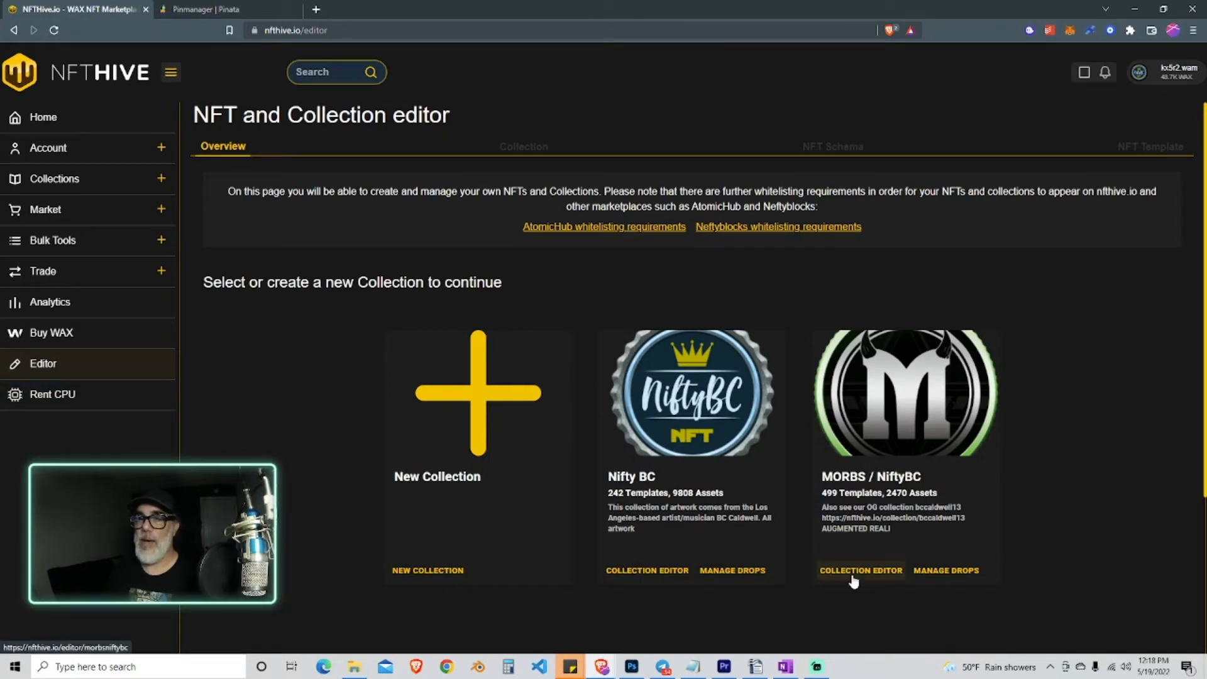
{"action": "left_click", "coordinate": [953, 575]}
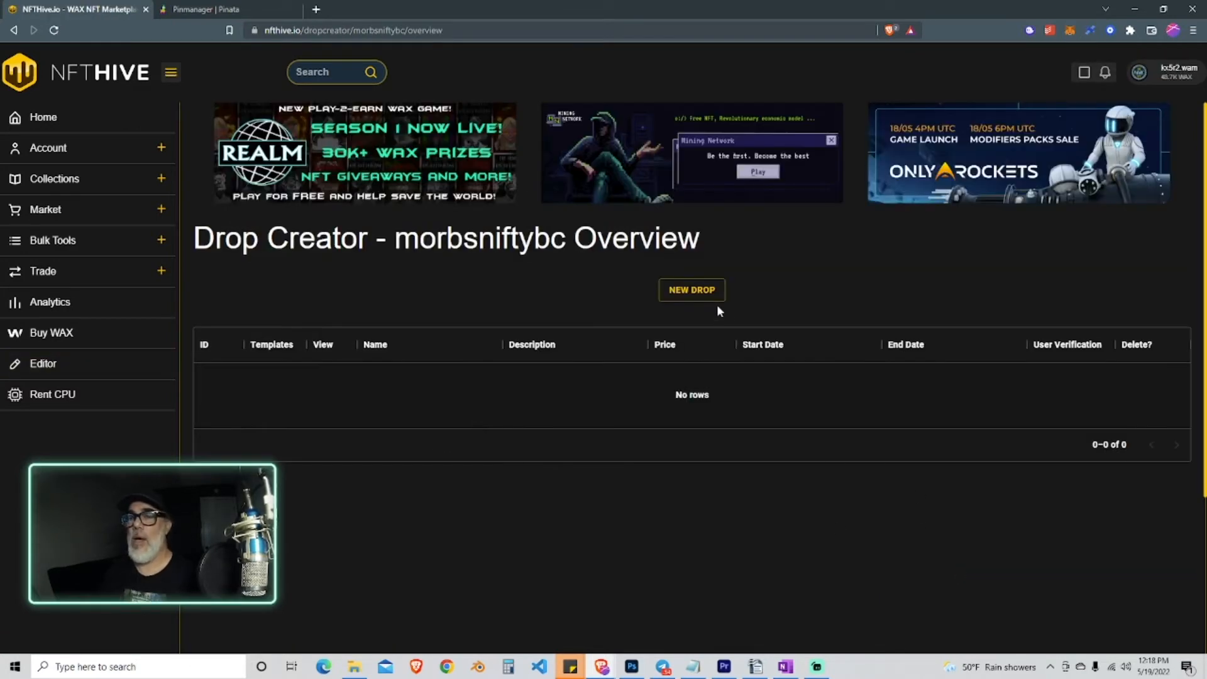
{"action": "left_click", "coordinate": [696, 296]}
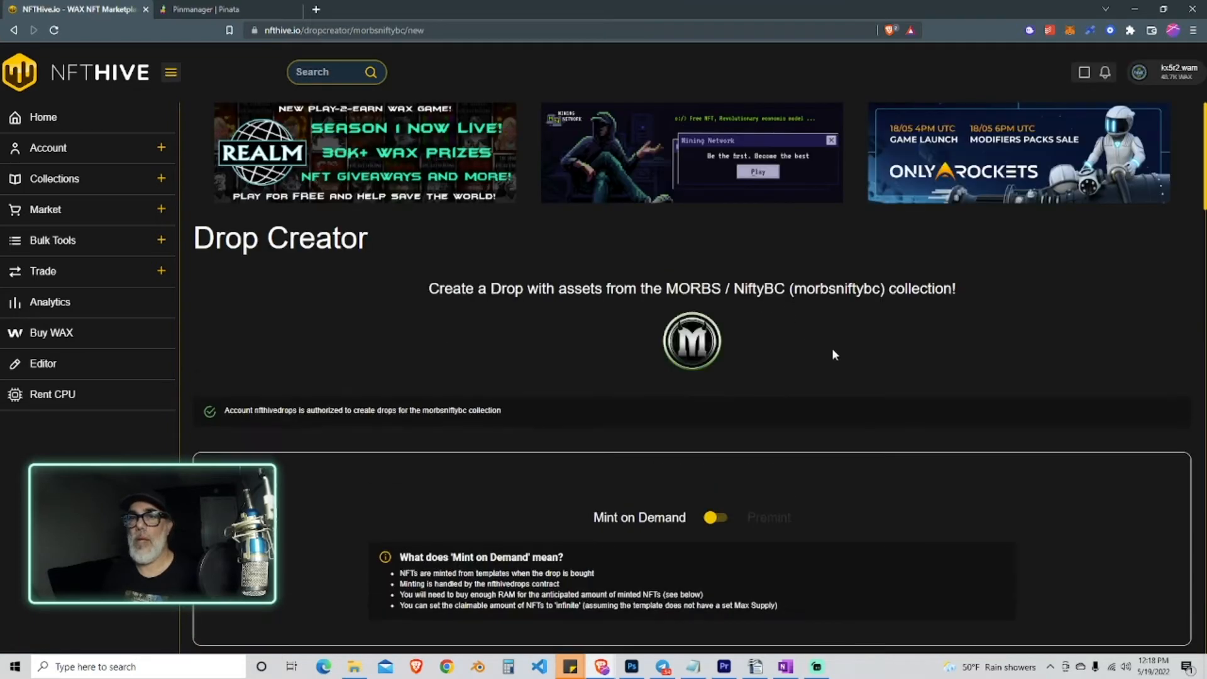
Step: Set the maximum number of claimable drops to 50 in the new drop's purchase limits
{"action": "scroll", "coordinate": [834, 354], "scroll_direction": "down", "scroll_amount": 3}
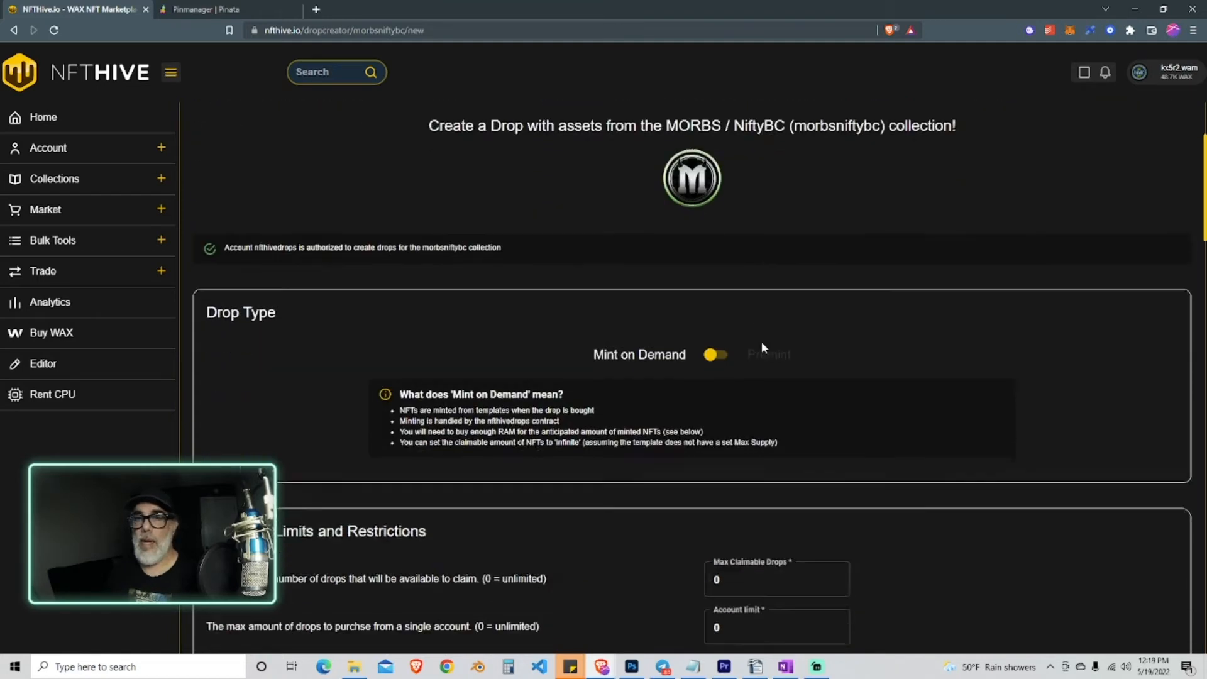
{"action": "scroll", "coordinate": [760, 341], "scroll_direction": "down", "scroll_amount": 1}
{"action": "scroll", "coordinate": [739, 361], "scroll_direction": "down", "scroll_amount": 1}
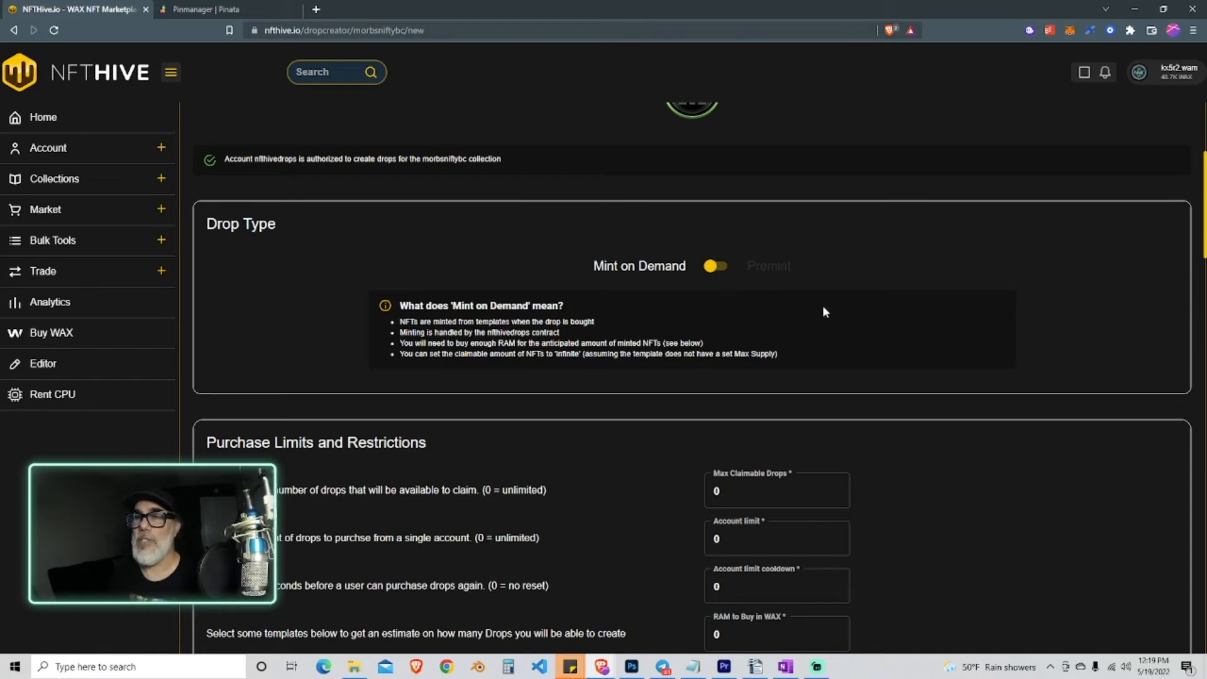
{"action": "scroll", "coordinate": [762, 323], "scroll_direction": "down", "scroll_amount": 2}
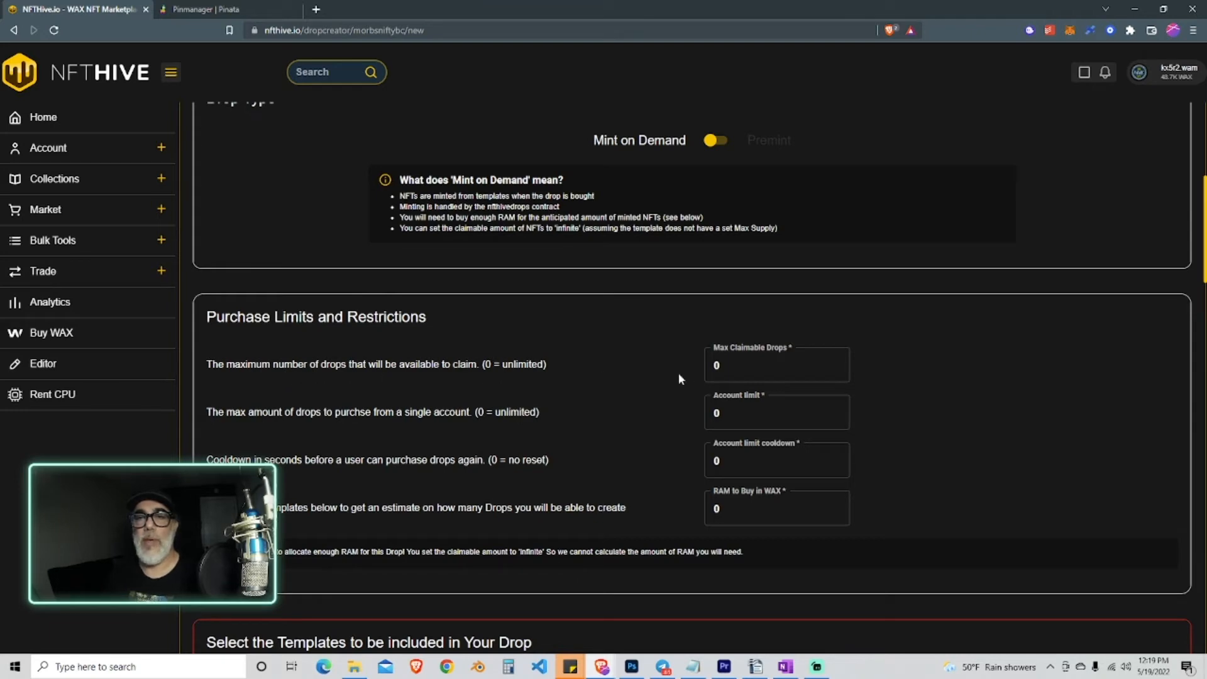
{"action": "left_click", "coordinate": [750, 365]}
{"action": "type", "text": "50"}
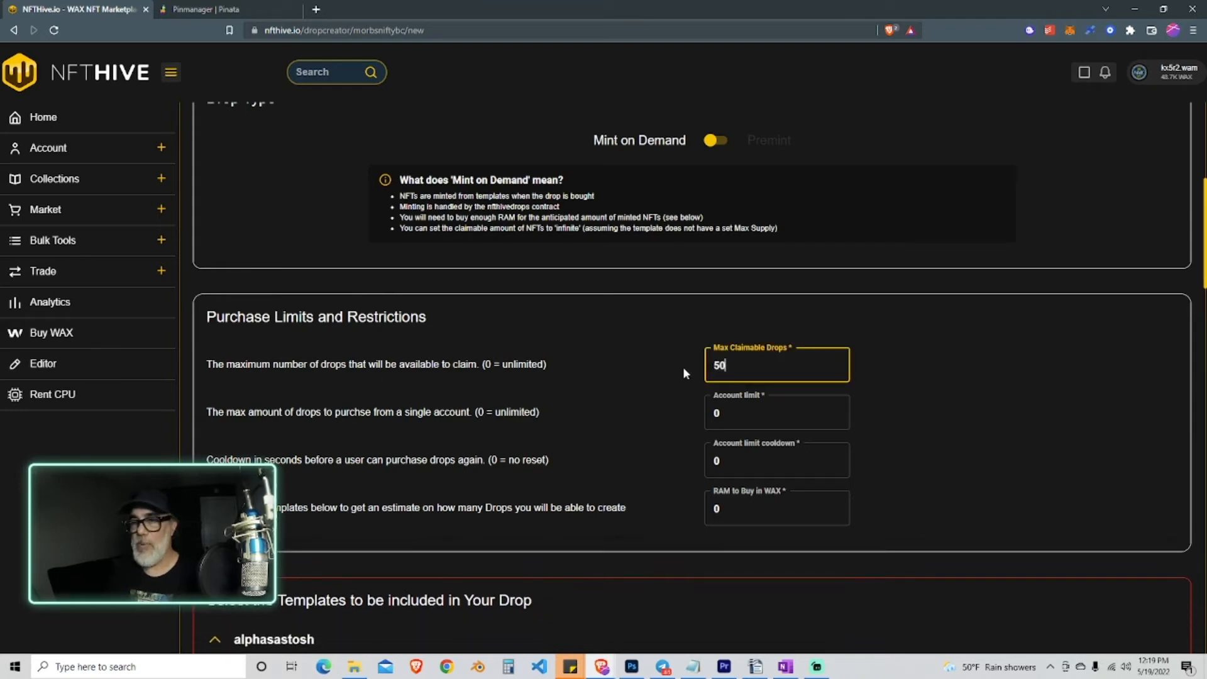
{"action": "left_click", "coordinate": [620, 379]}
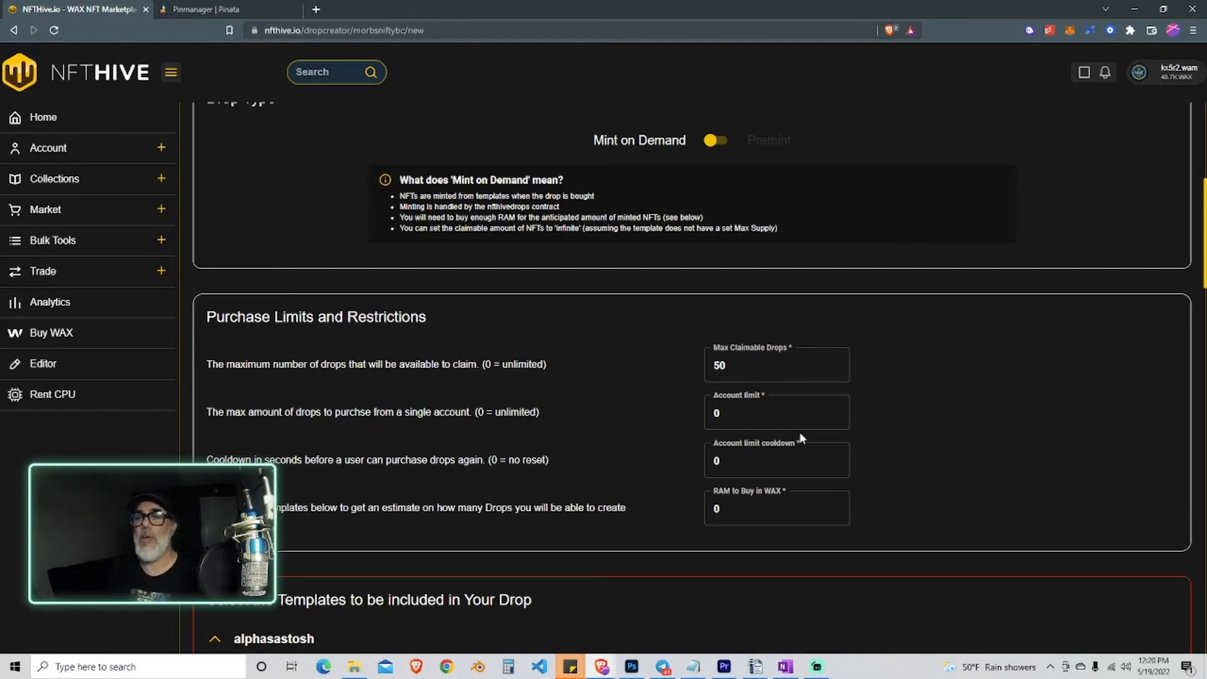
Step: Set the drop's account limit to 5 and the account limit cooldown to 25 seconds
{"action": "left_click", "coordinate": [744, 415]}
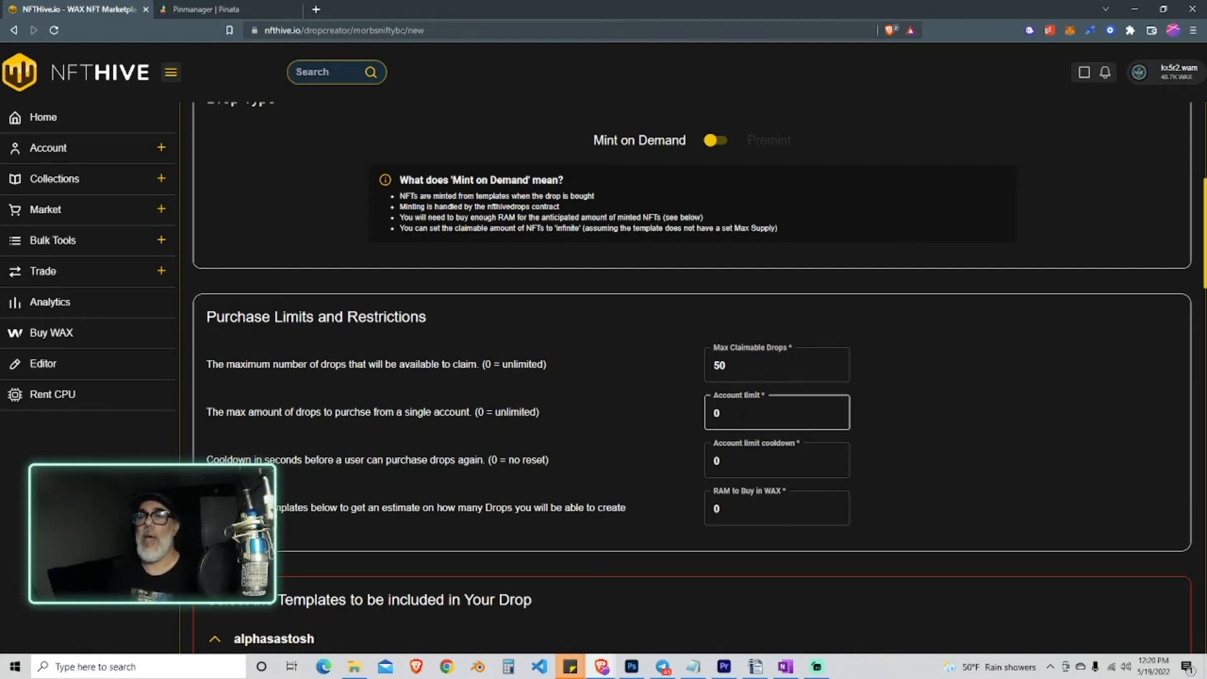
{"action": "double_click", "coordinate": [744, 415]}
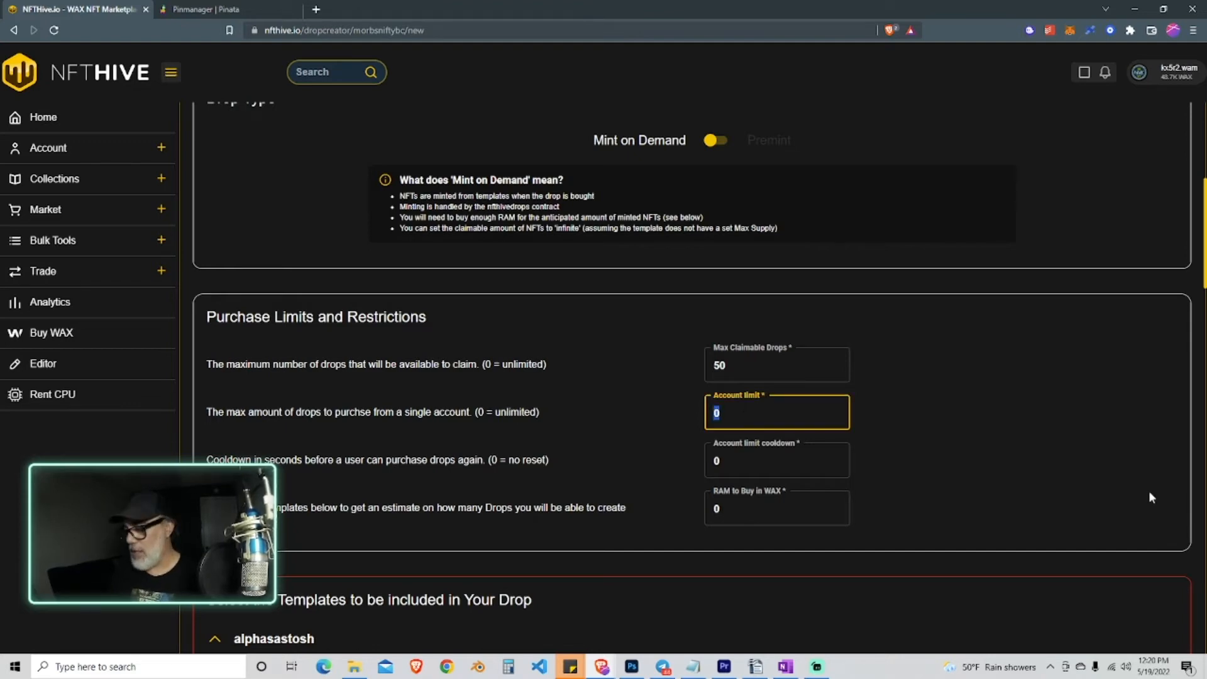
{"action": "type", "text": "5"}
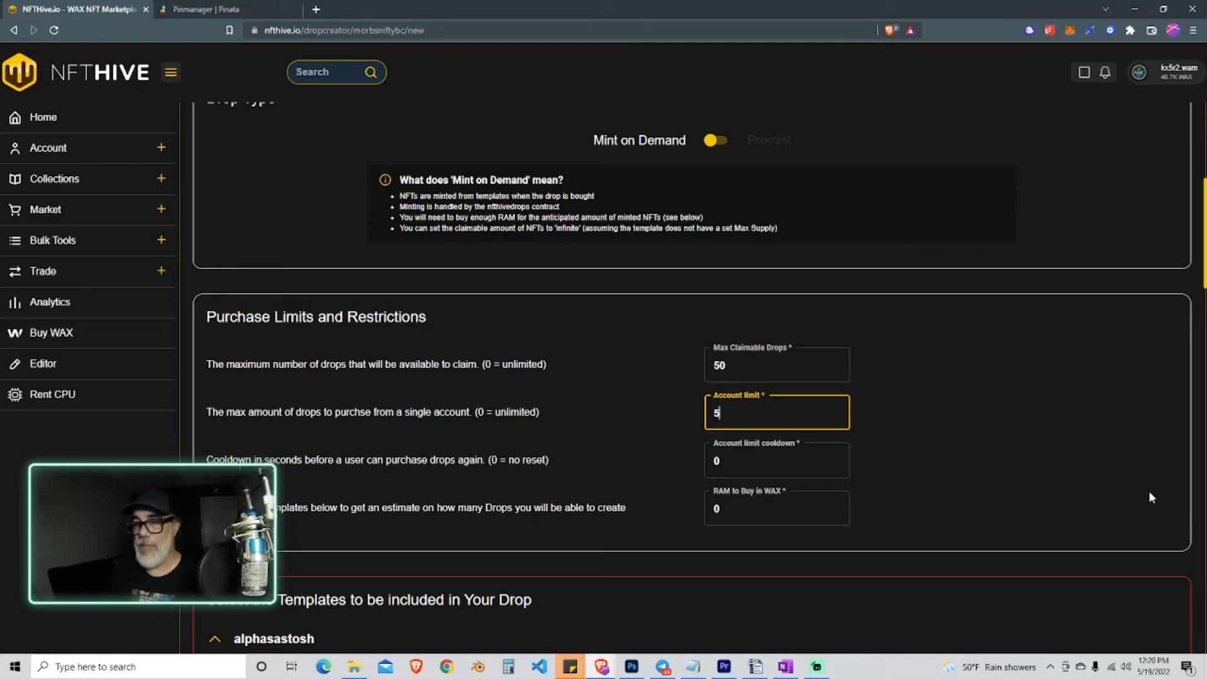
{"action": "left_click", "coordinate": [1021, 440]}
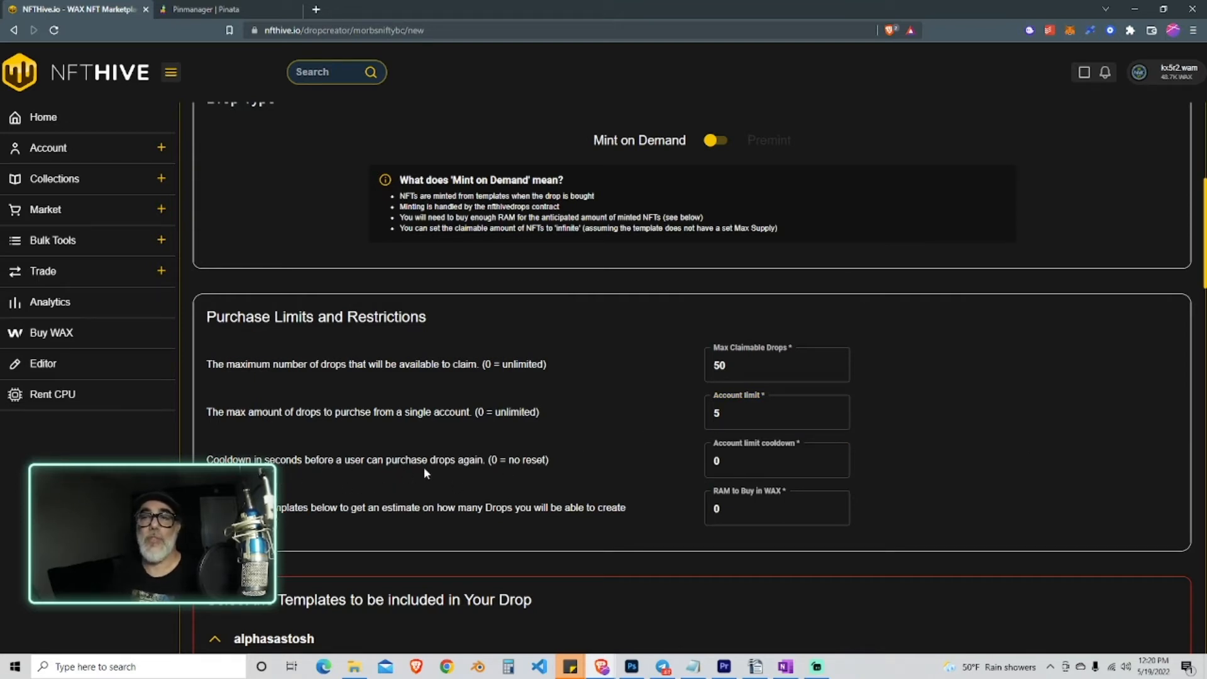
{"action": "left_click", "coordinate": [755, 465]}
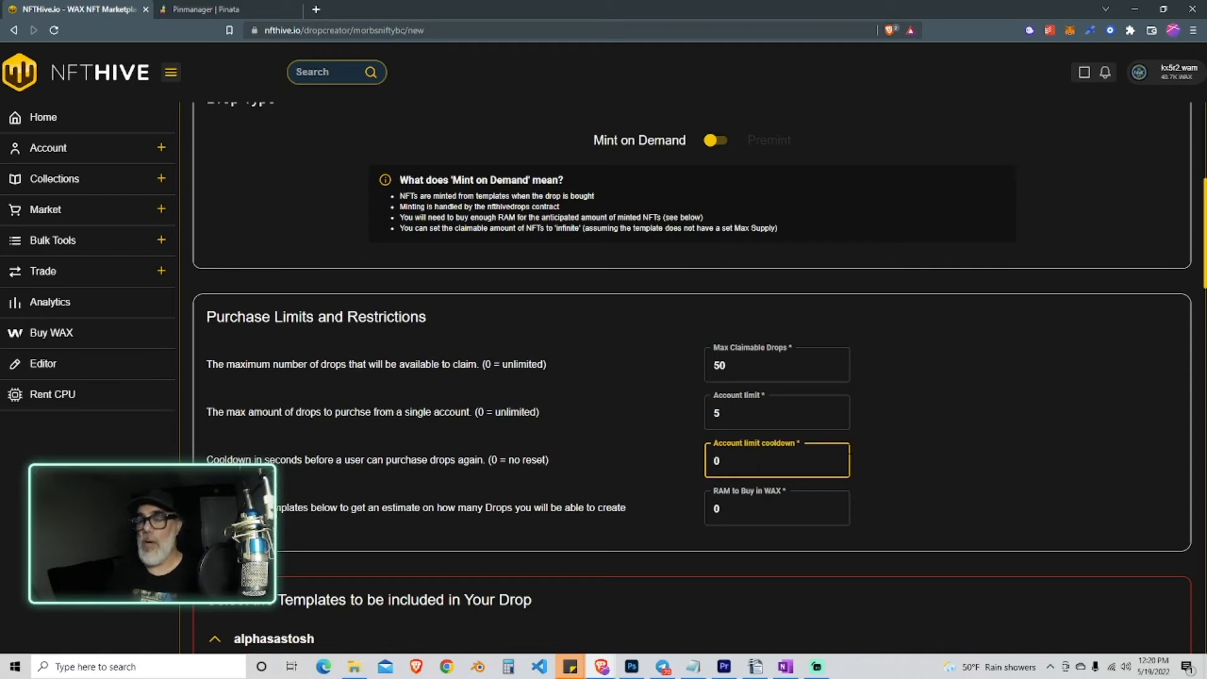
{"action": "key", "text": "BackSpace"}
{"action": "type", "text": "25"}
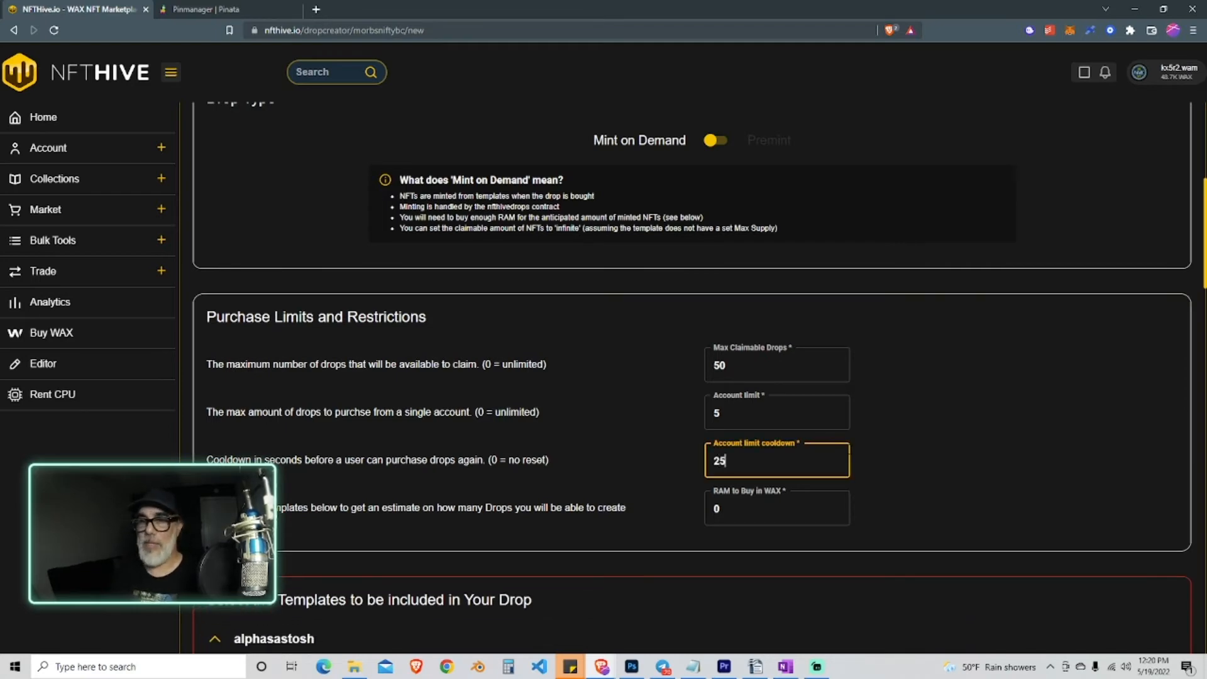
{"action": "left_click", "coordinate": [979, 495]}
{"action": "scroll", "coordinate": [979, 495], "scroll_direction": "down", "scroll_amount": 2}
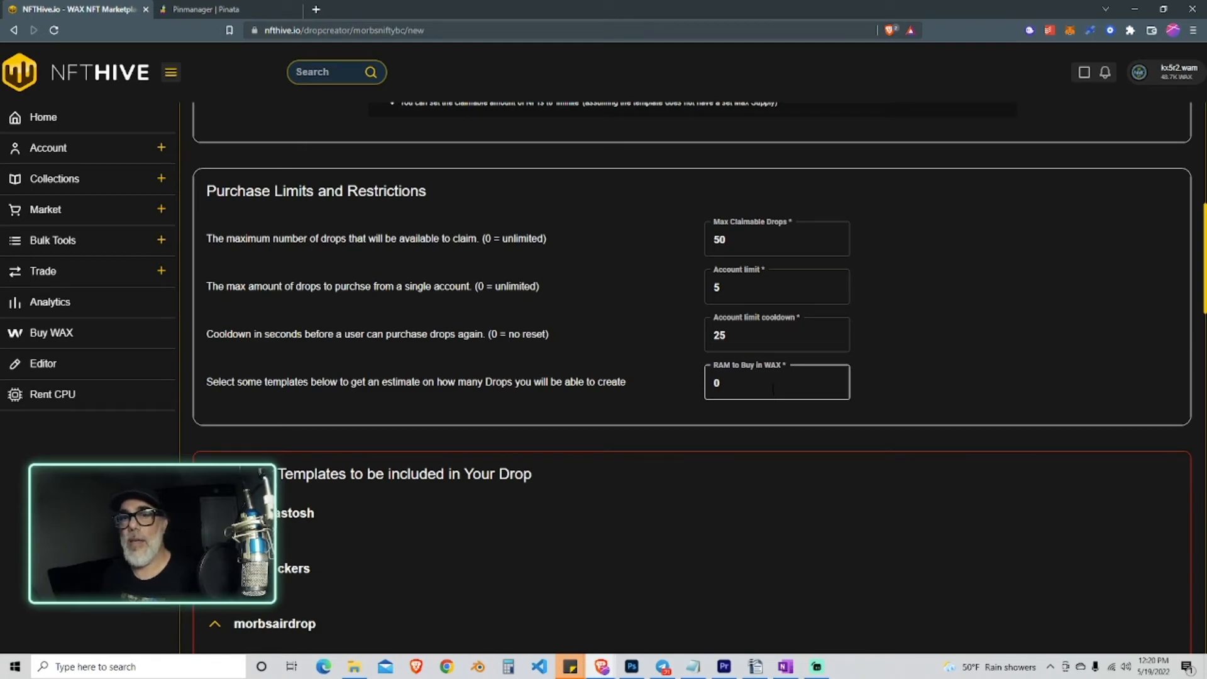
{"action": "scroll", "coordinate": [773, 388], "scroll_direction": "down", "scroll_amount": 4}
{"action": "scroll", "coordinate": [768, 393], "scroll_direction": "up", "scroll_amount": 5}
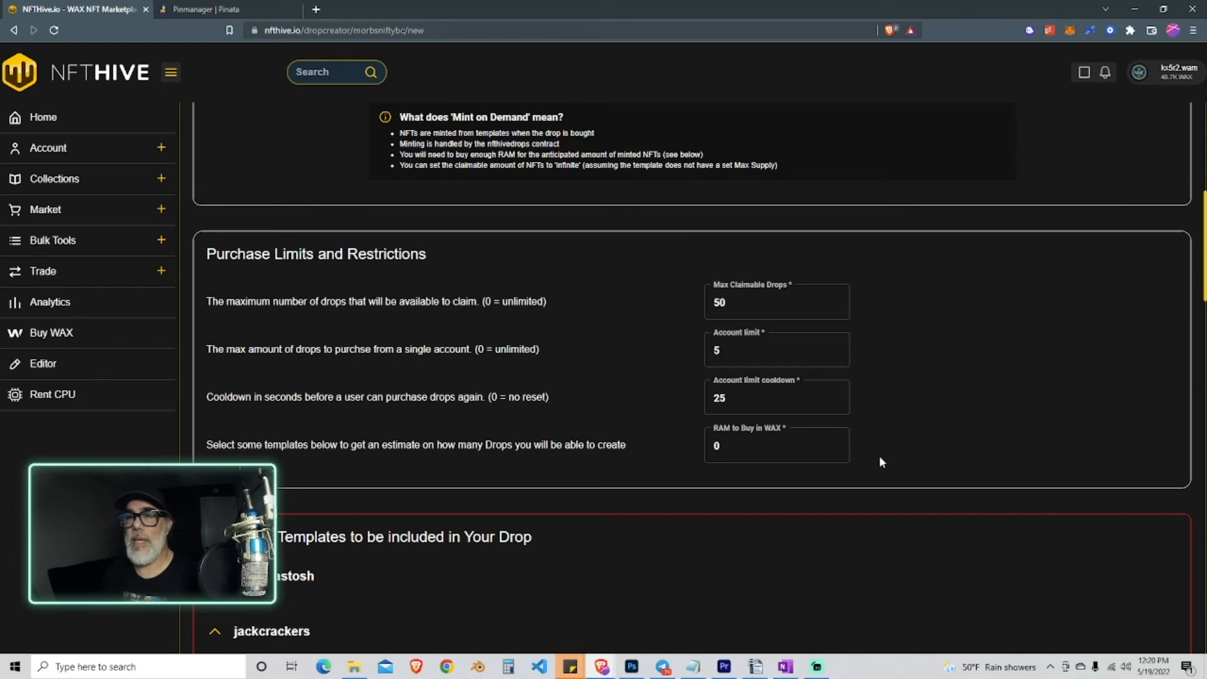
Step: Include the MORBS Hive Stinger template from the morbshiveone schema in the drop
{"action": "scroll", "coordinate": [884, 456], "scroll_direction": "down", "scroll_amount": 4}
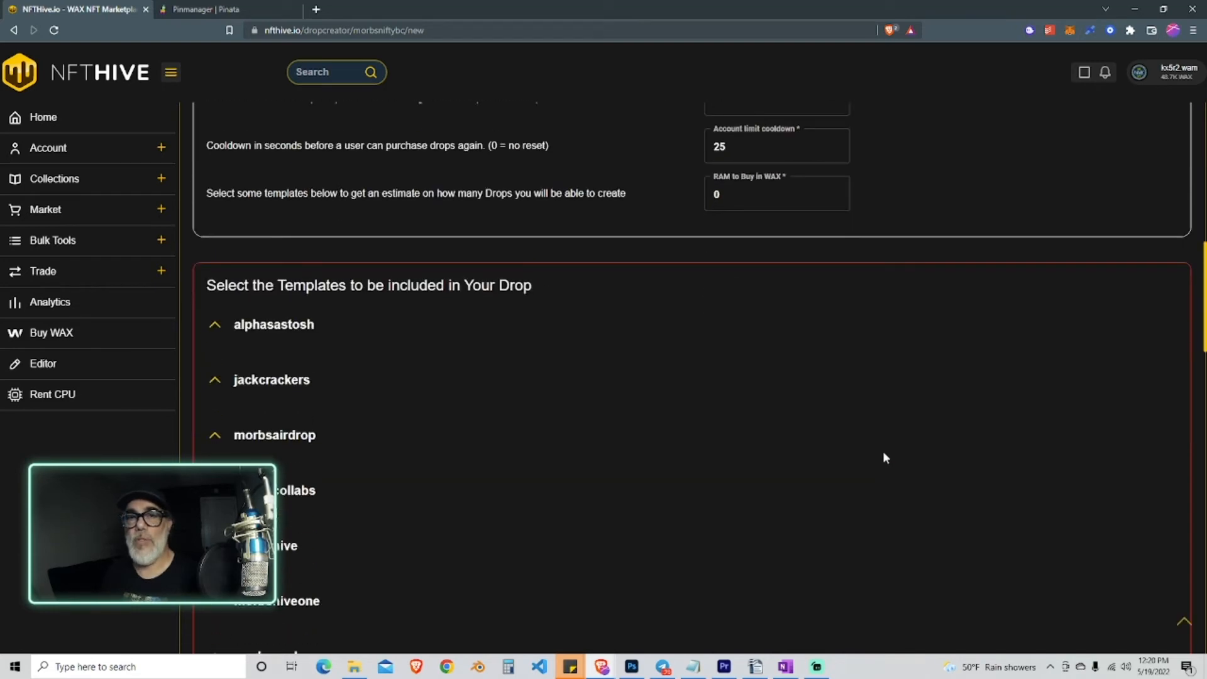
{"action": "scroll", "coordinate": [883, 451], "scroll_direction": "down", "scroll_amount": 3}
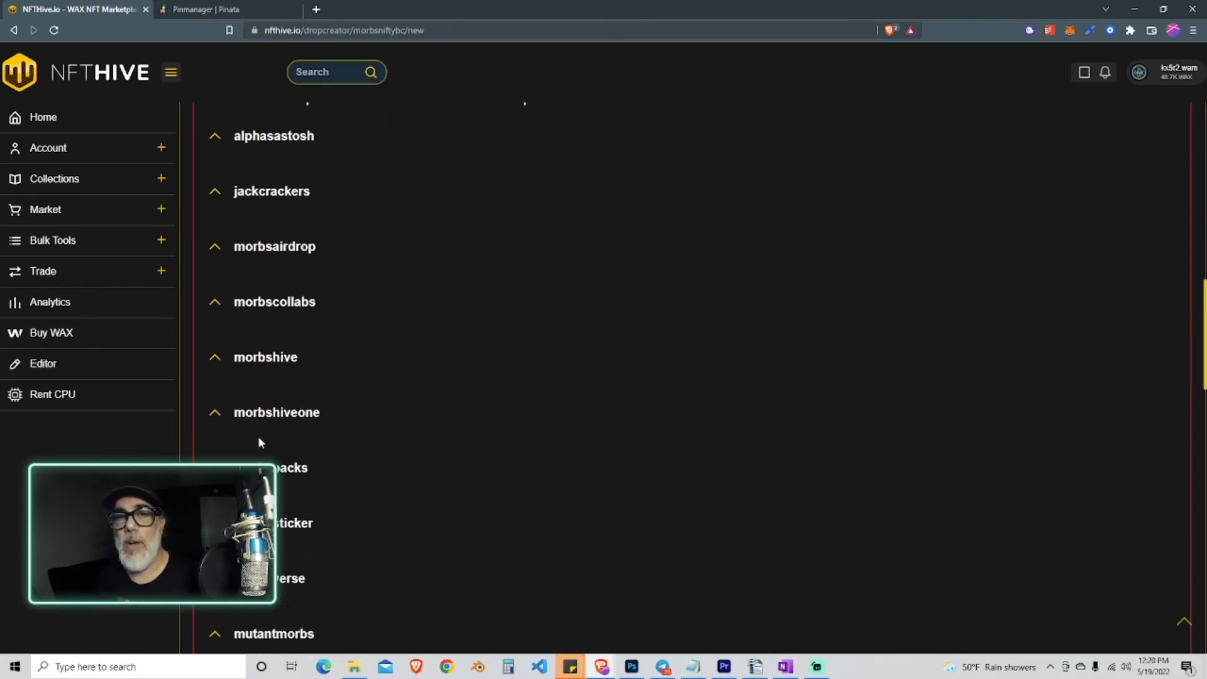
{"action": "left_click", "coordinate": [220, 416]}
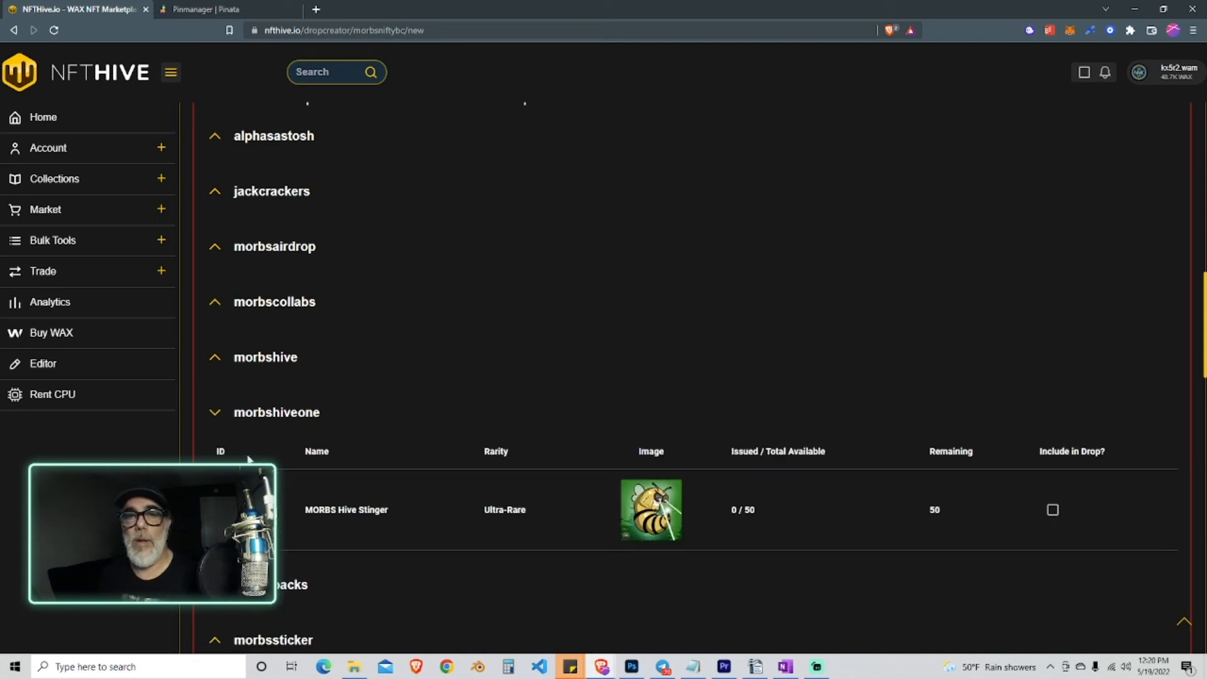
{"action": "left_click", "coordinate": [1053, 511]}
Step: Set the RAM to buy for the drop to 10 WAX
{"action": "scroll", "coordinate": [1027, 503], "scroll_direction": "up", "scroll_amount": 4}
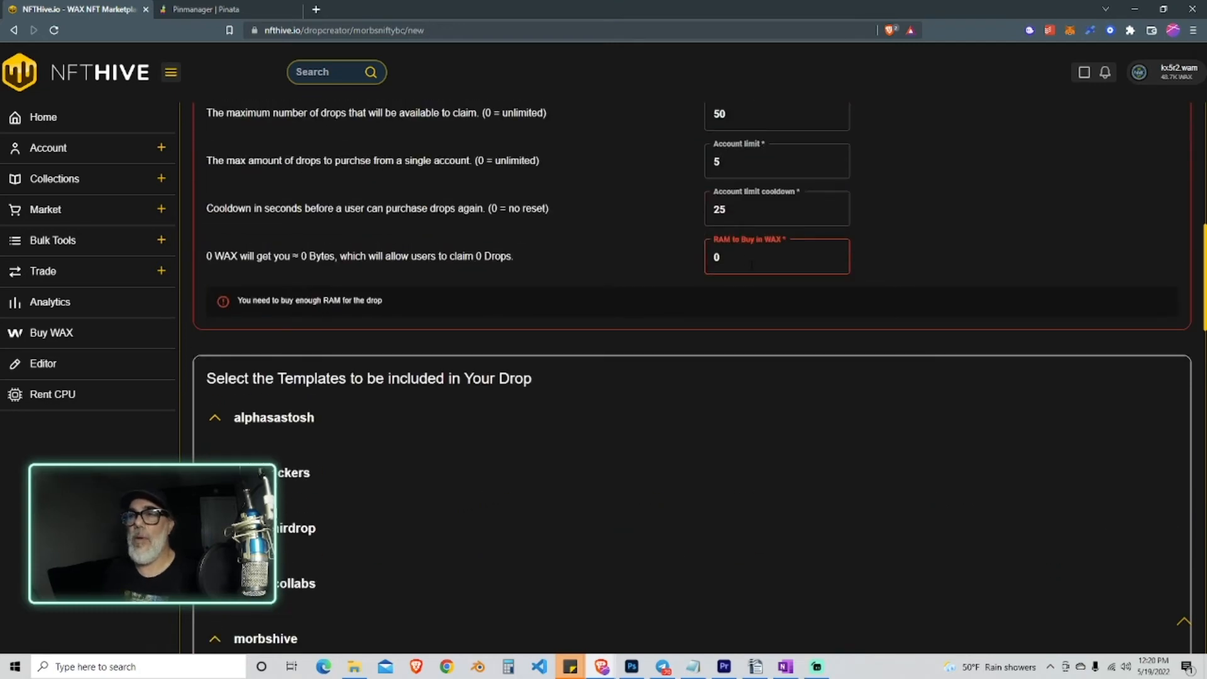
{"action": "double_click", "coordinate": [746, 260]}
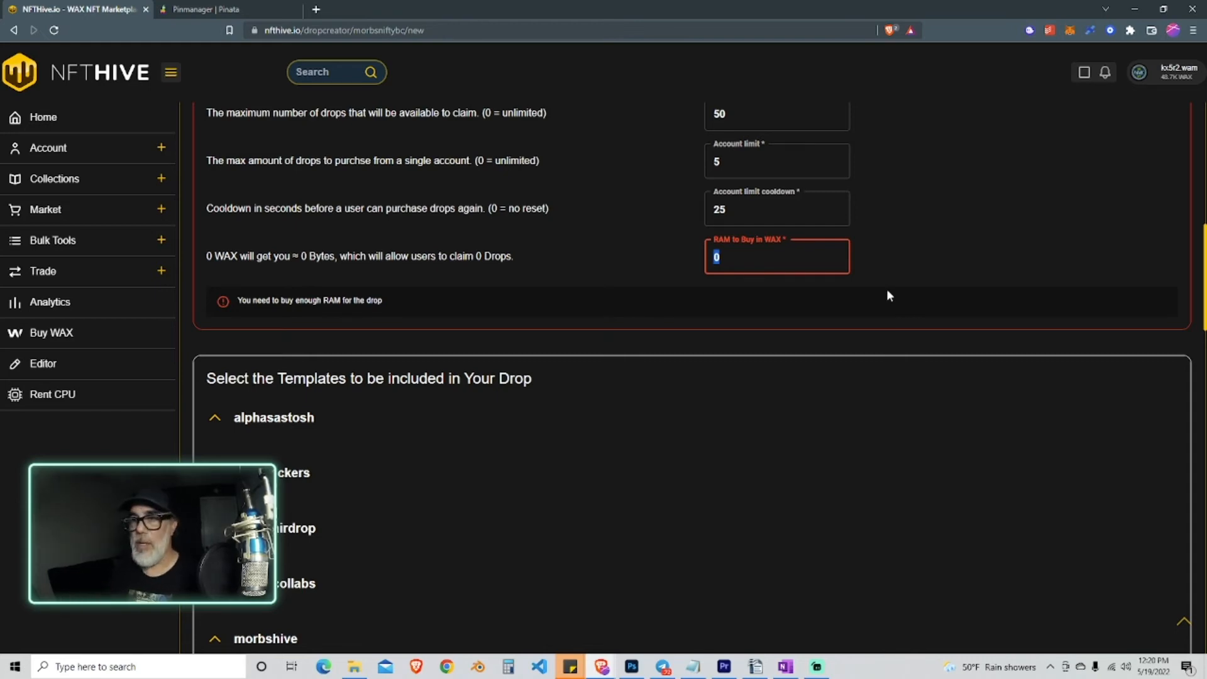
{"action": "type", "text": "10"}
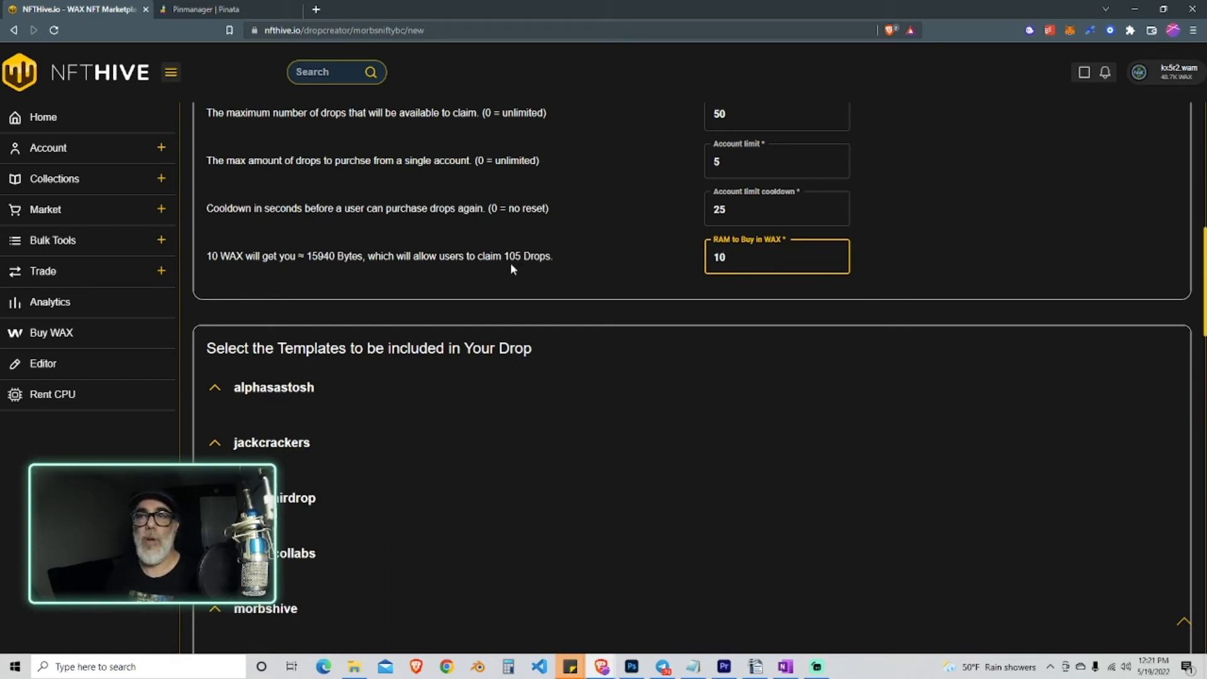
{"action": "left_click", "coordinate": [884, 238]}
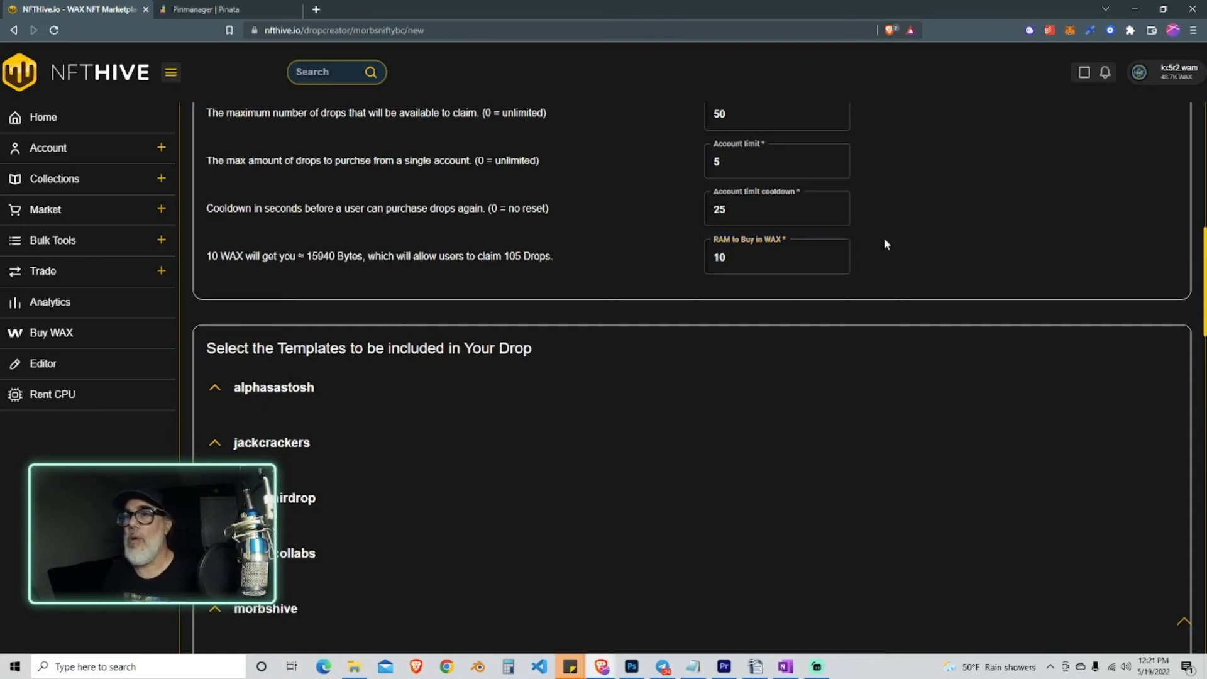
Step: Review the drop type, purchase limits and selected template in the new drop's form
{"action": "scroll", "coordinate": [967, 351], "scroll_direction": "down", "scroll_amount": 5}
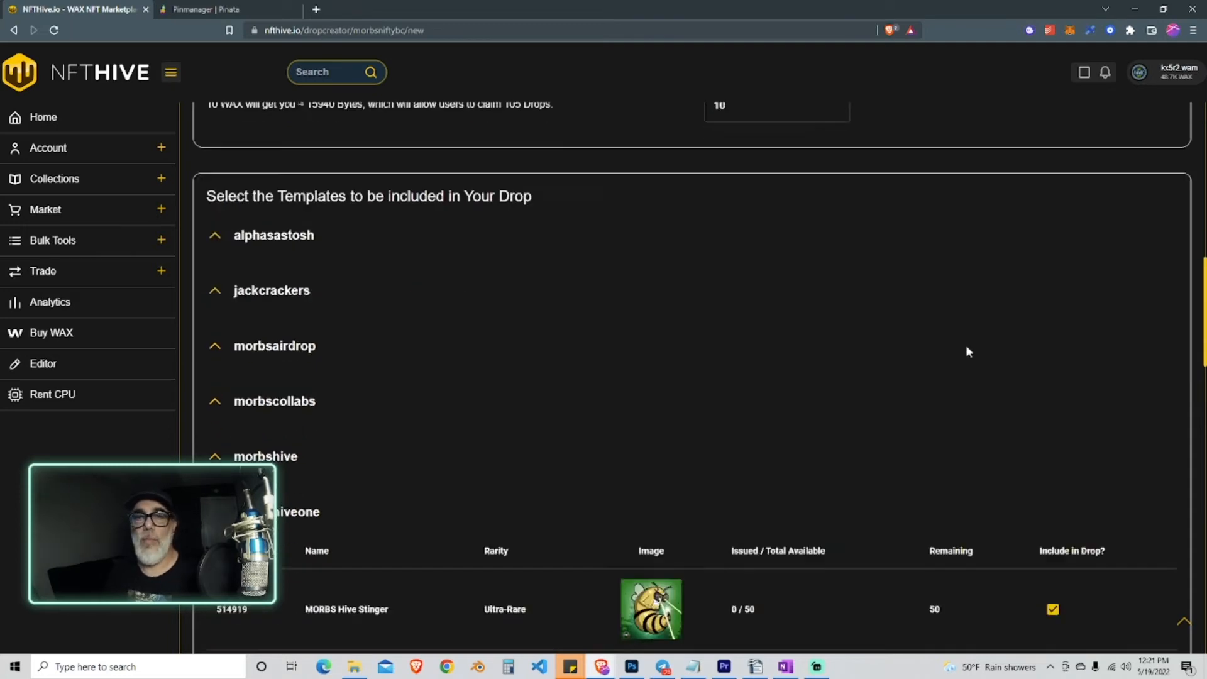
{"action": "scroll", "coordinate": [969, 352], "scroll_direction": "down", "scroll_amount": 3}
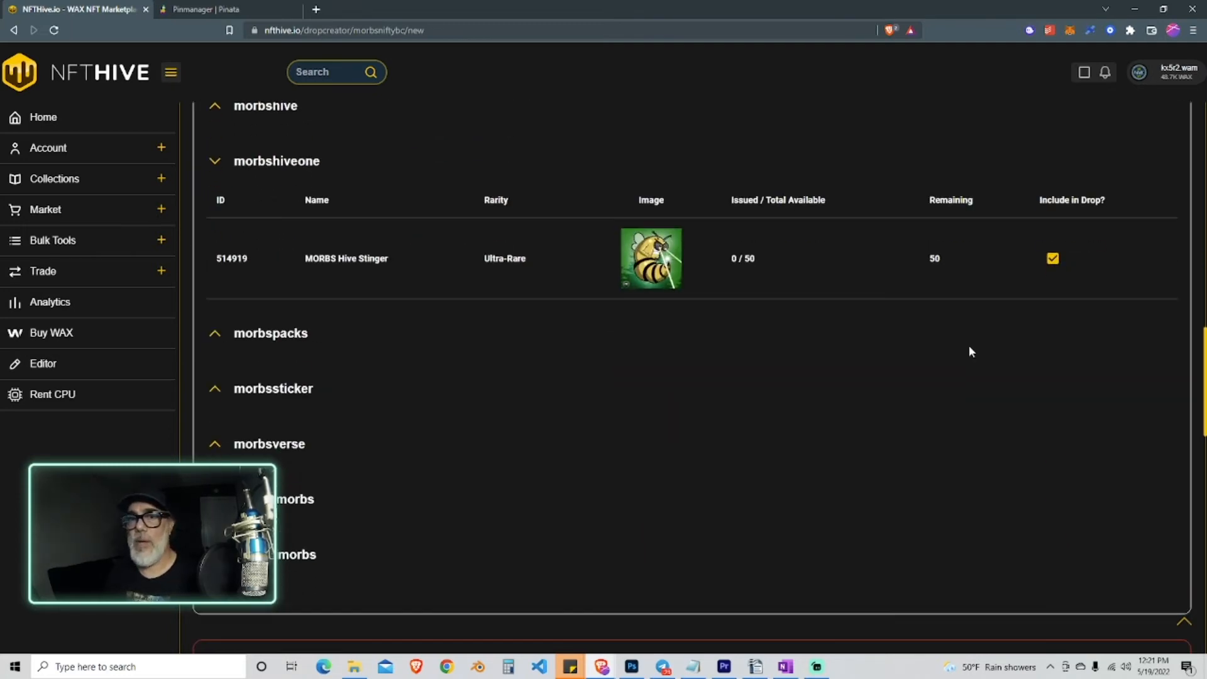
{"action": "scroll", "coordinate": [970, 351], "scroll_direction": "up", "scroll_amount": 15}
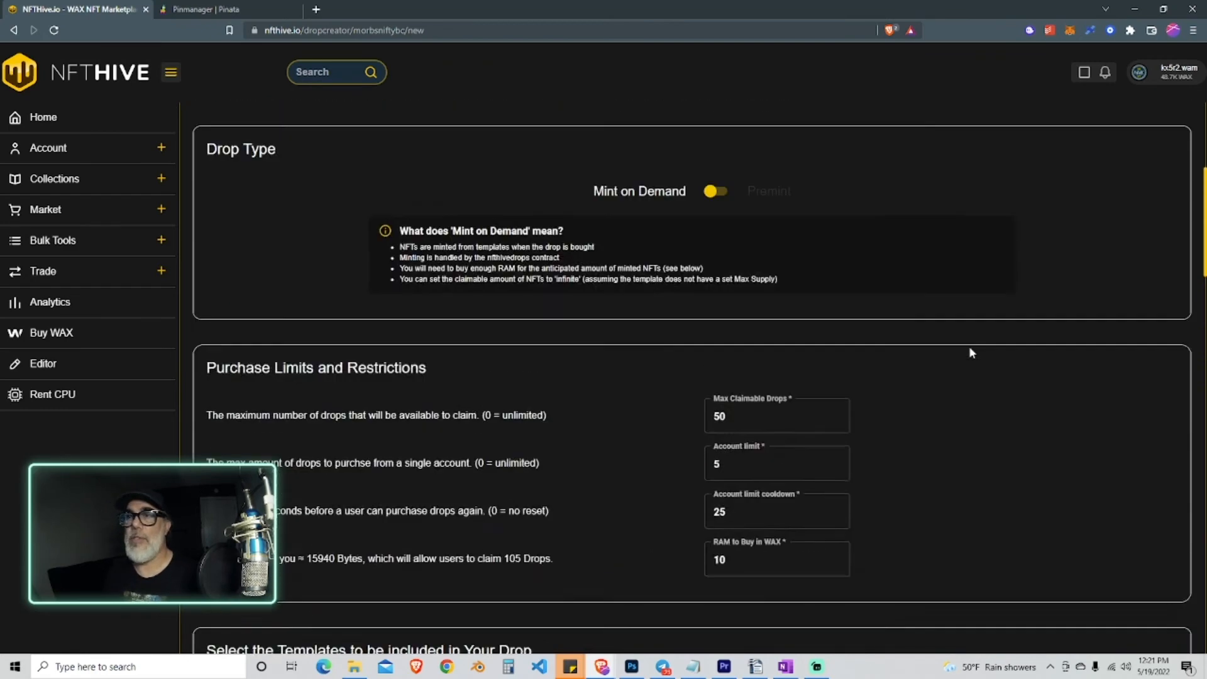
{"action": "scroll", "coordinate": [969, 346], "scroll_direction": "up", "scroll_amount": 1}
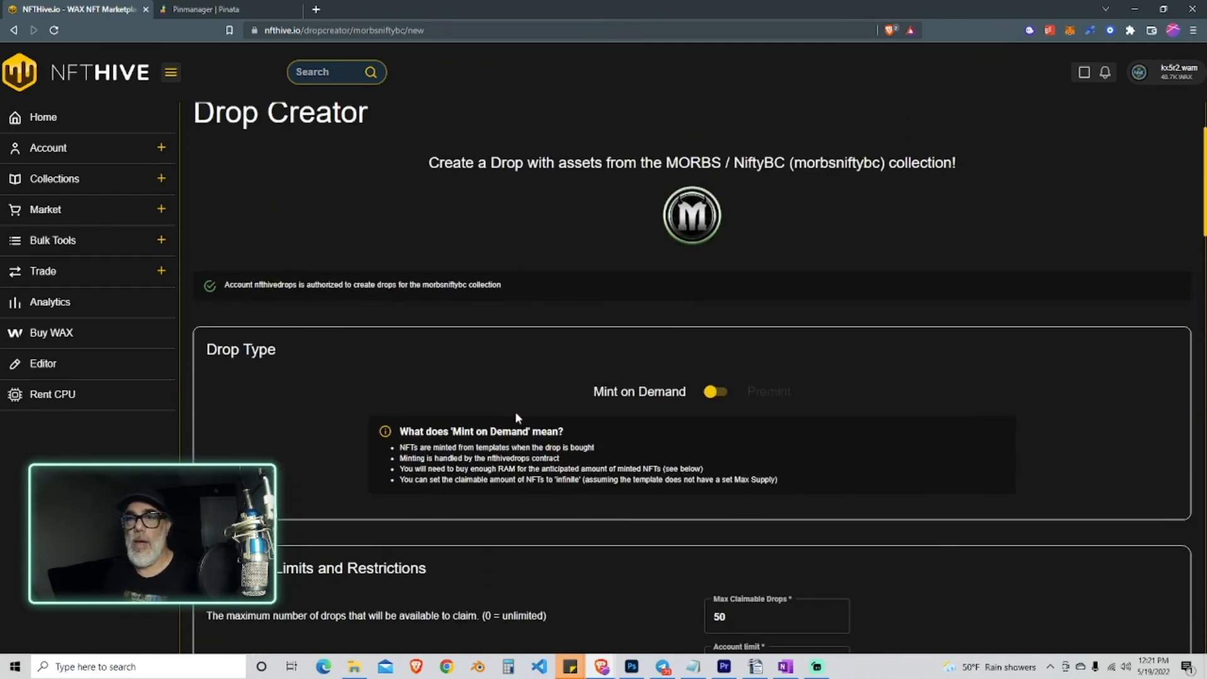
{"action": "scroll", "coordinate": [516, 413], "scroll_direction": "up", "scroll_amount": 2}
{"action": "scroll", "coordinate": [516, 412], "scroll_direction": "down", "scroll_amount": 5}
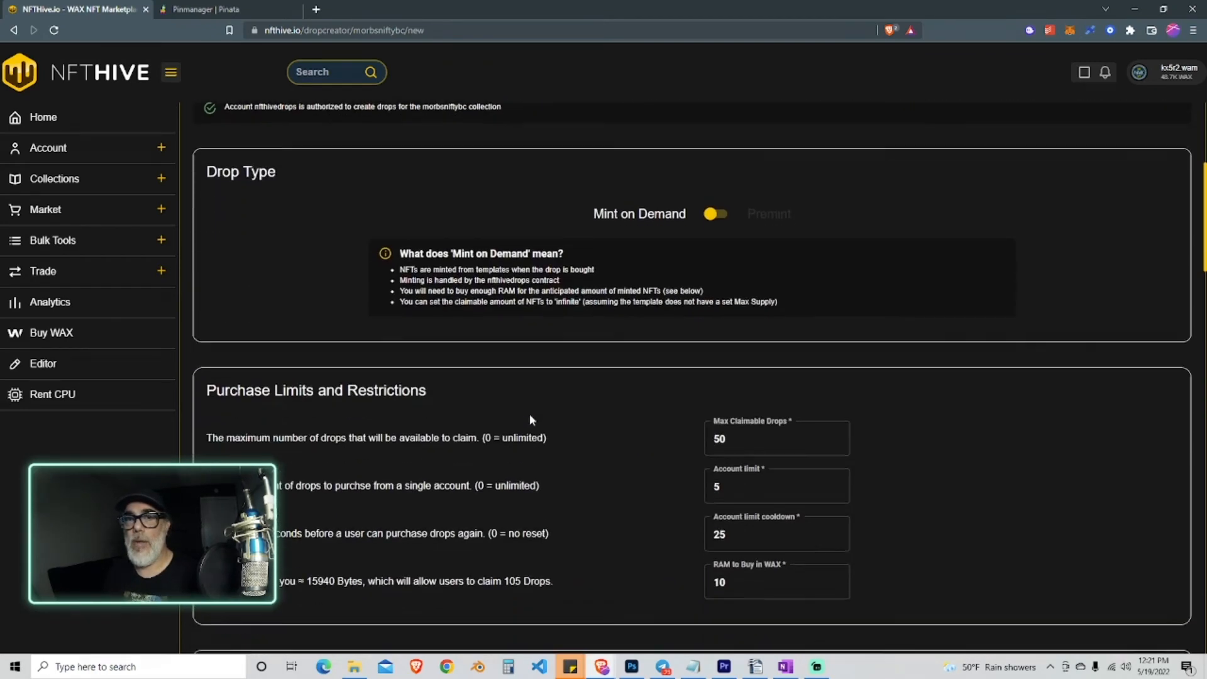
{"action": "scroll", "coordinate": [956, 485], "scroll_direction": "down", "scroll_amount": 4}
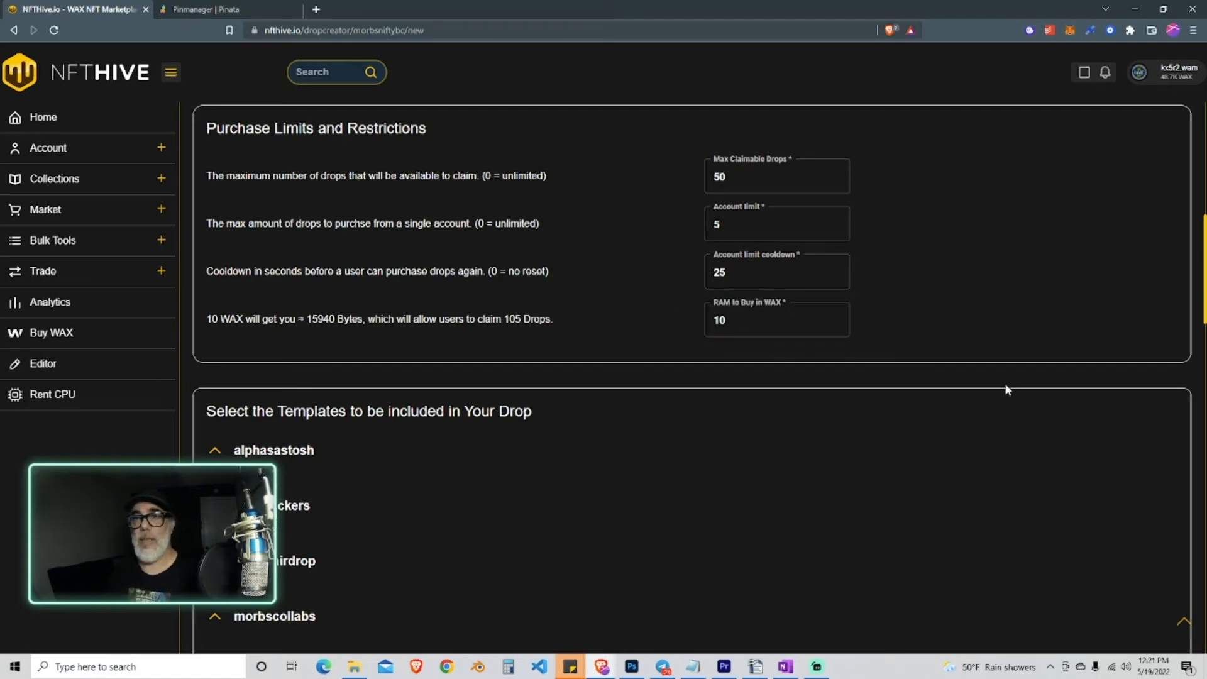
Step: Name the drop "MORBS Hive Stinger" in the drop details
{"action": "scroll", "coordinate": [1020, 328], "scroll_direction": "down", "scroll_amount": 5}
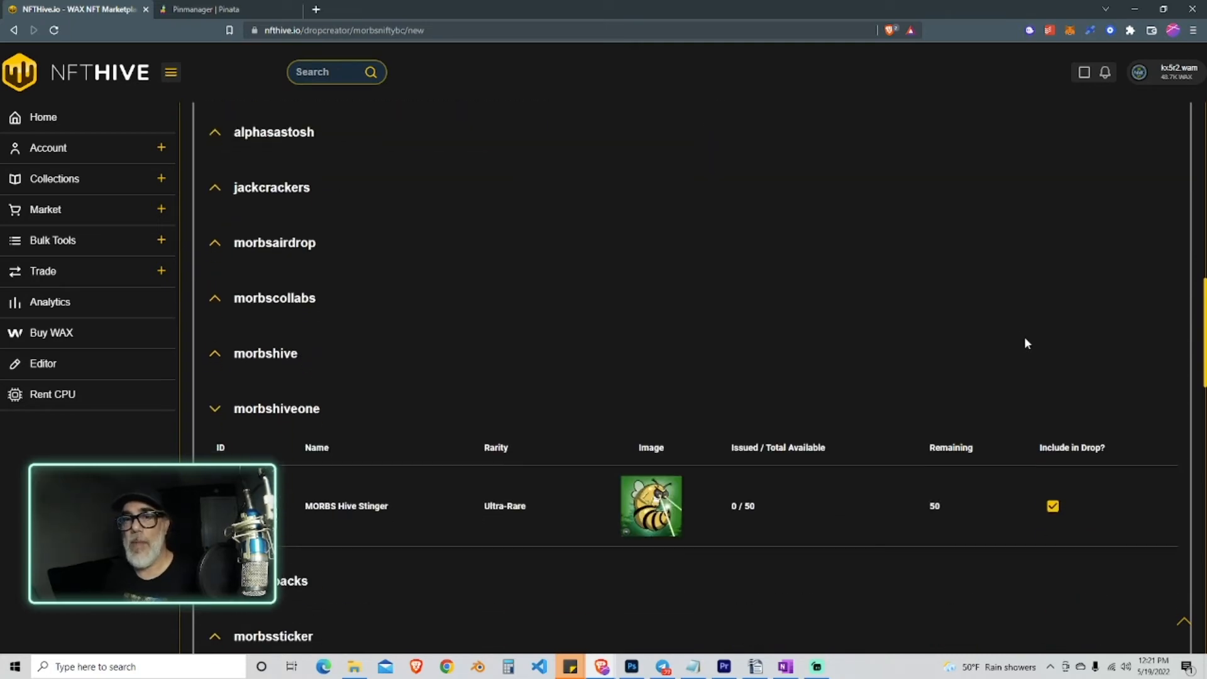
{"action": "scroll", "coordinate": [1024, 337], "scroll_direction": "down", "scroll_amount": 8}
{"action": "scroll", "coordinate": [1029, 349], "scroll_direction": "down", "scroll_amount": 2}
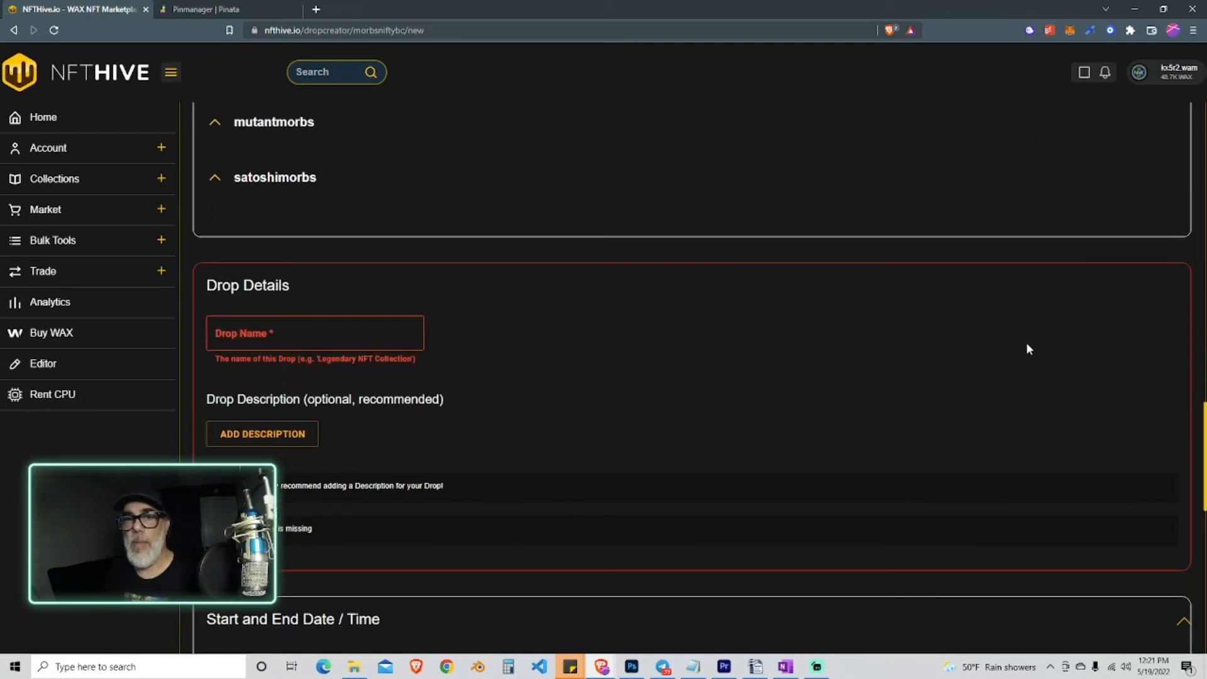
{"action": "left_click", "coordinate": [341, 330]}
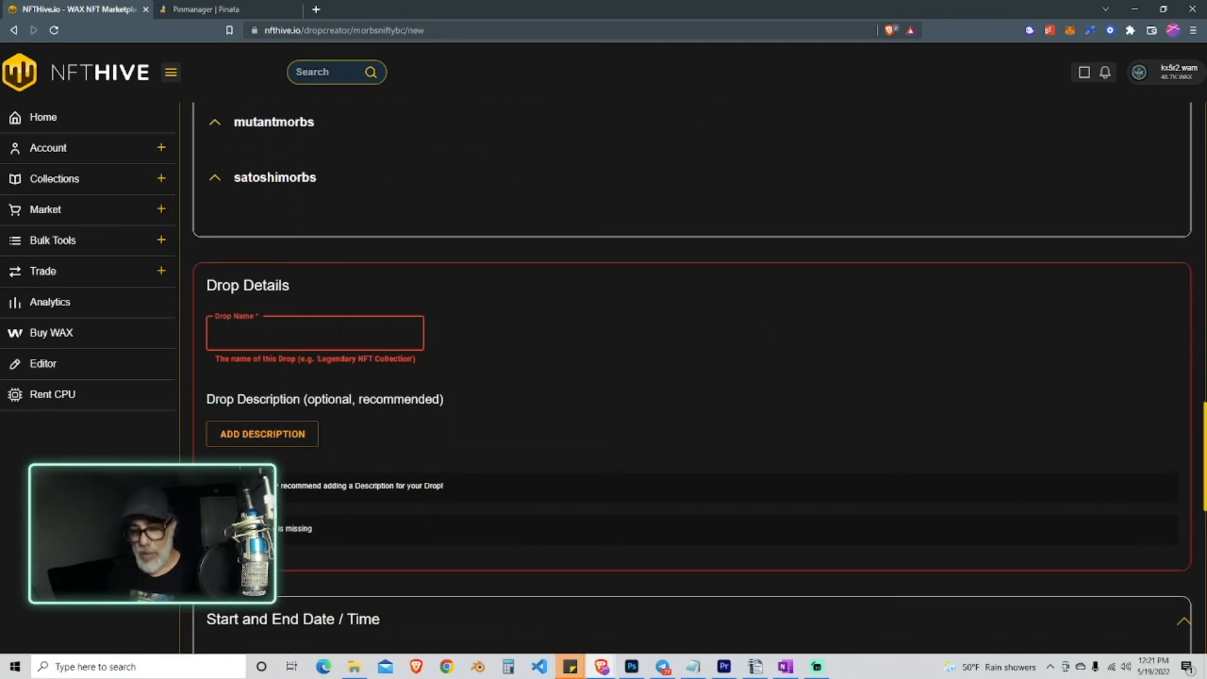
{"action": "type", "text": "MORBS"}
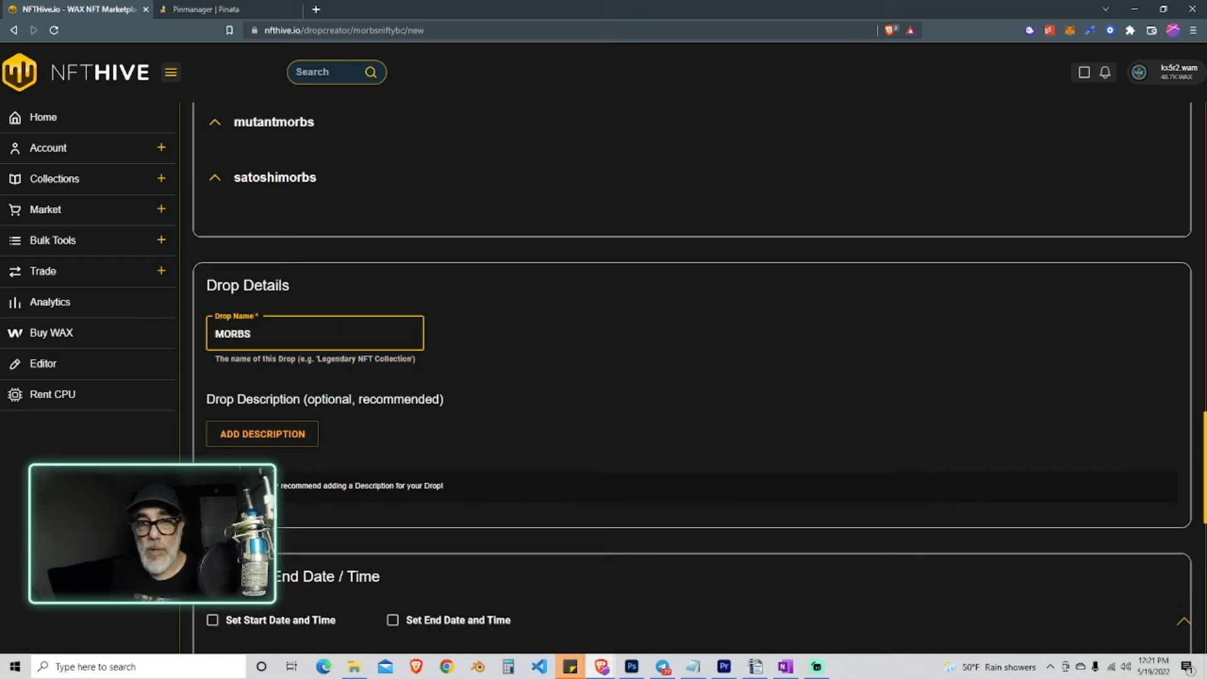
{"action": "type", "text": " Hive"}
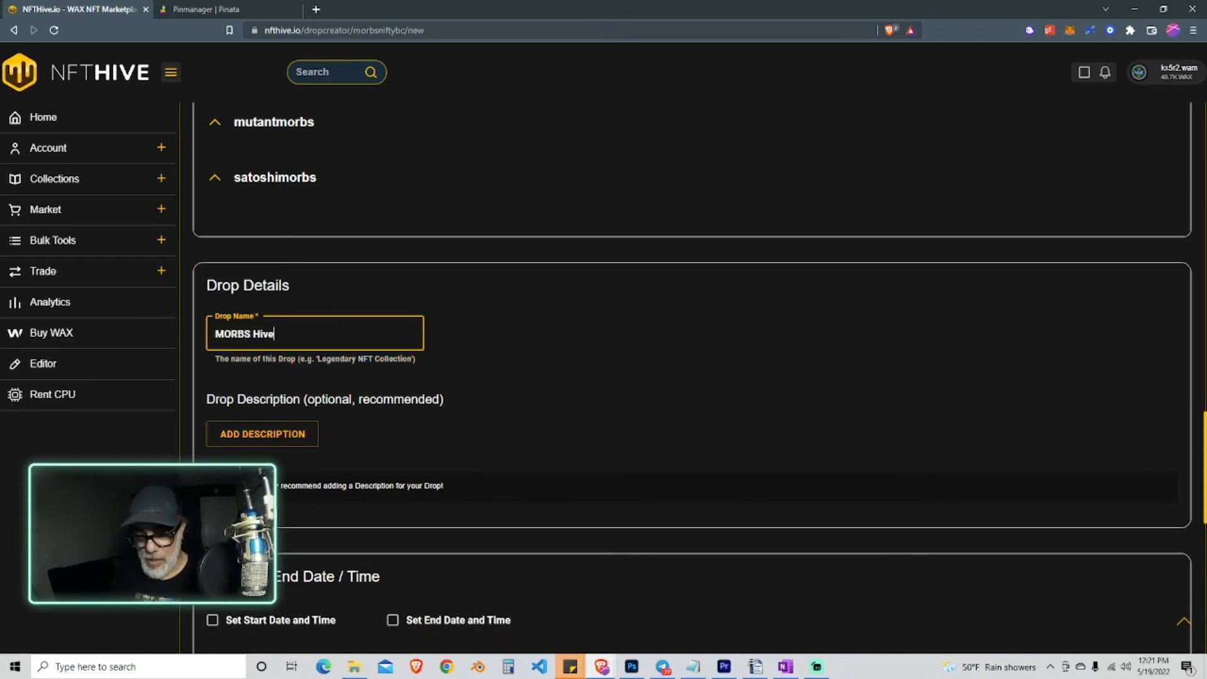
{"action": "type", "text": " Sticger"}
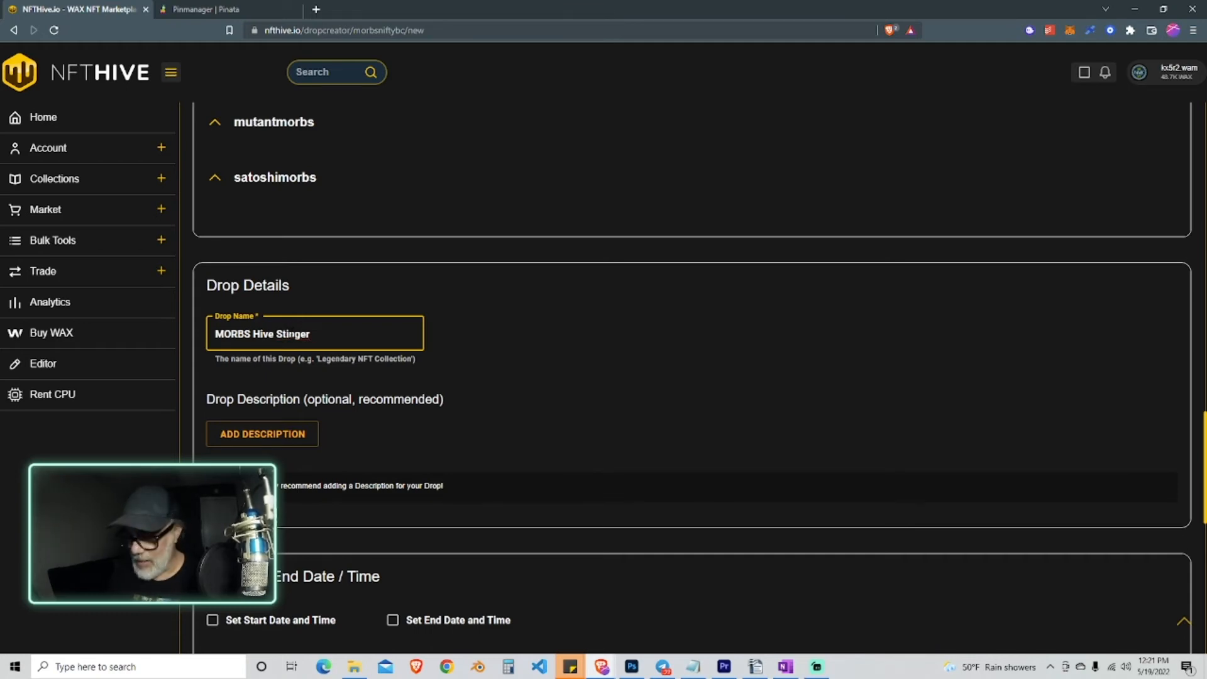
{"action": "left_click", "coordinate": [507, 326]}
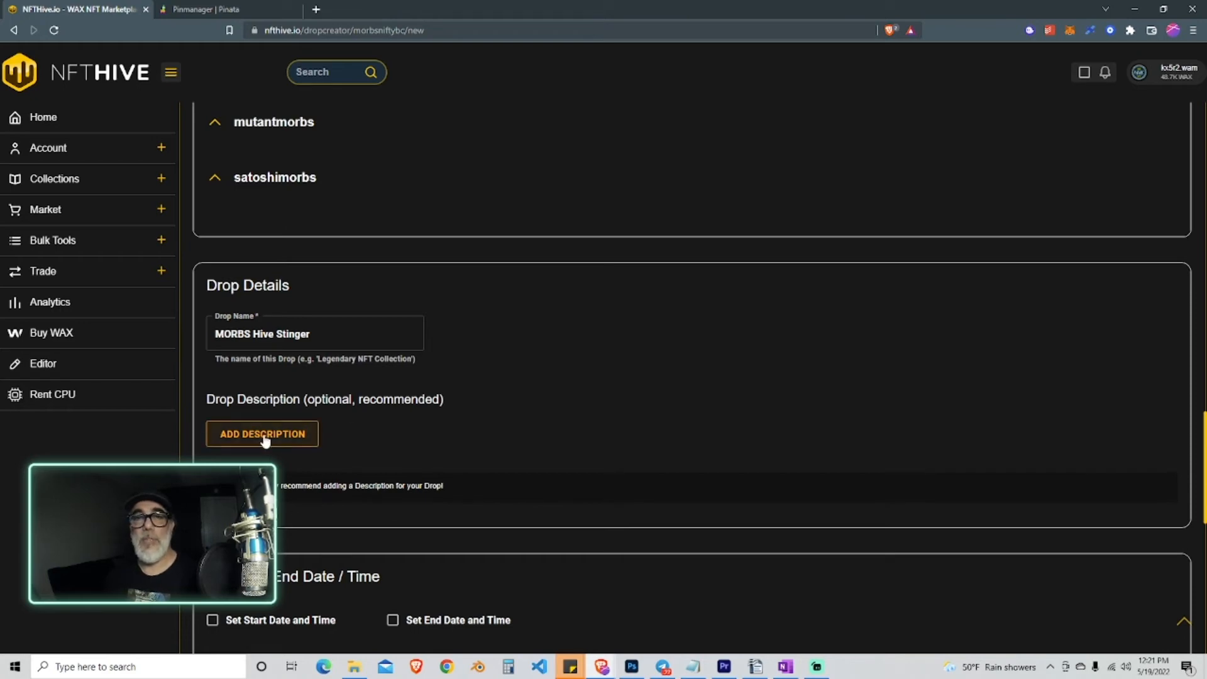
Step: Add the drop description "This is MORBS first created drop on NFTHIVE"
{"action": "left_click", "coordinate": [293, 434]}
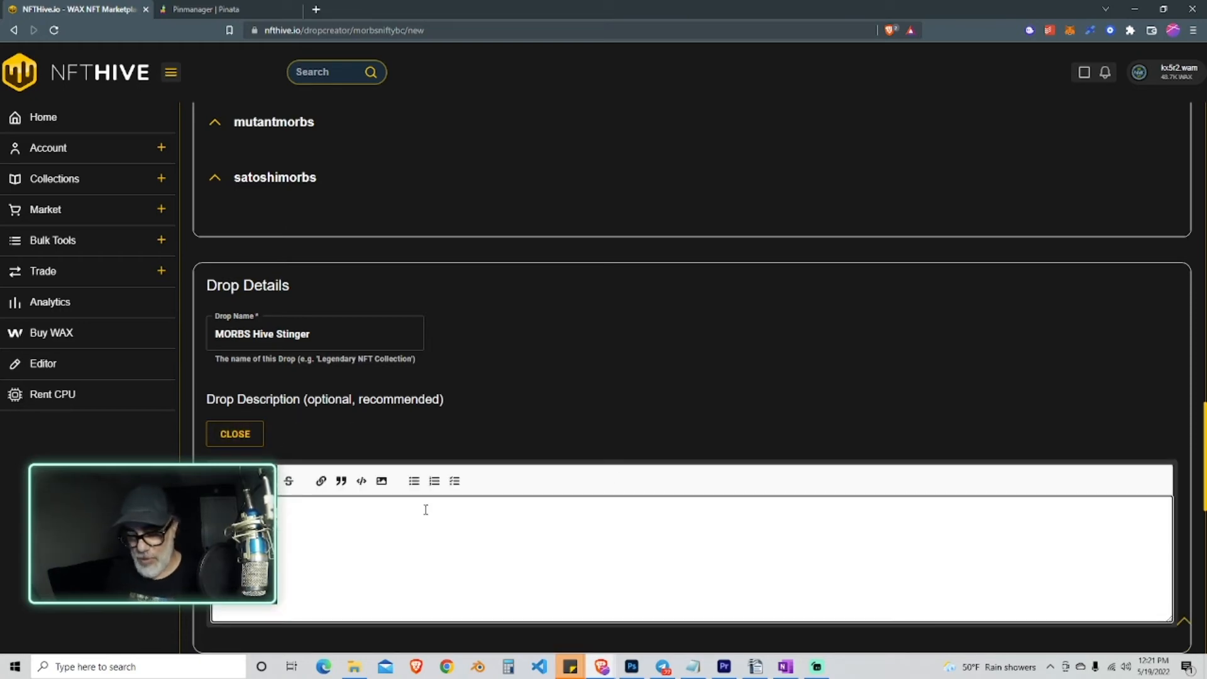
{"action": "type", "text": "T"}
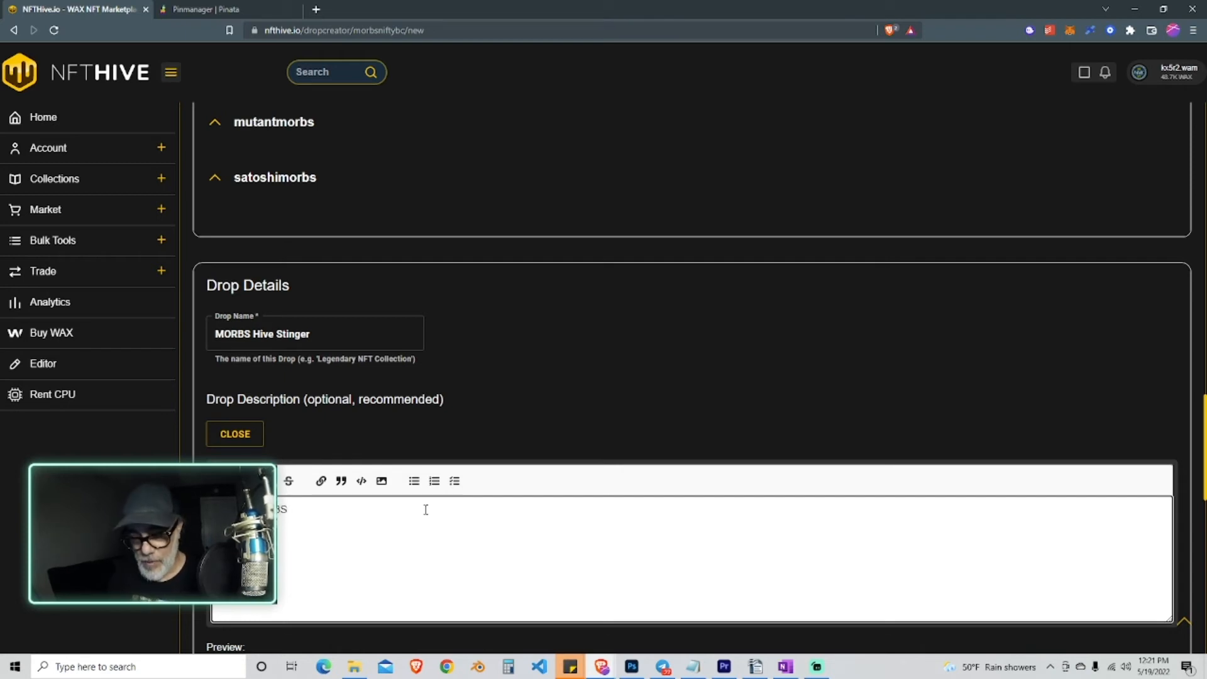
{"action": "type", "text": "firset"}
{"action": "key", "text": "BackSpace"}
{"action": "key", "text": "BackSpace"}
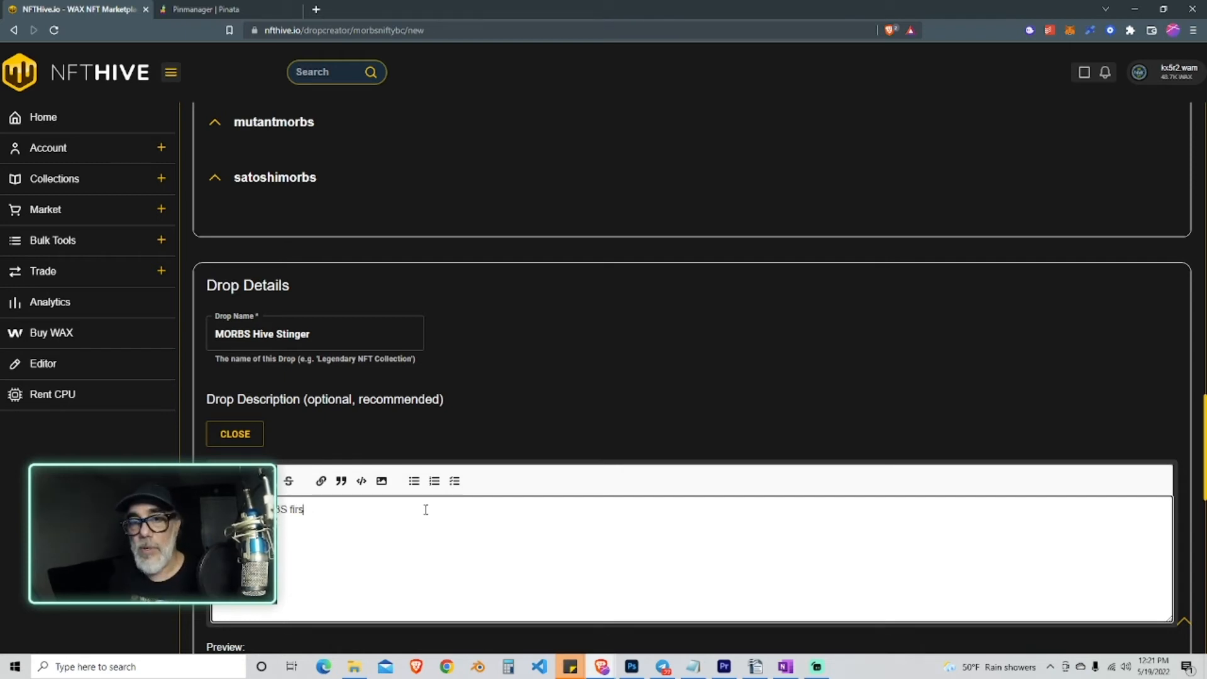
{"action": "type", "text": "t created"}
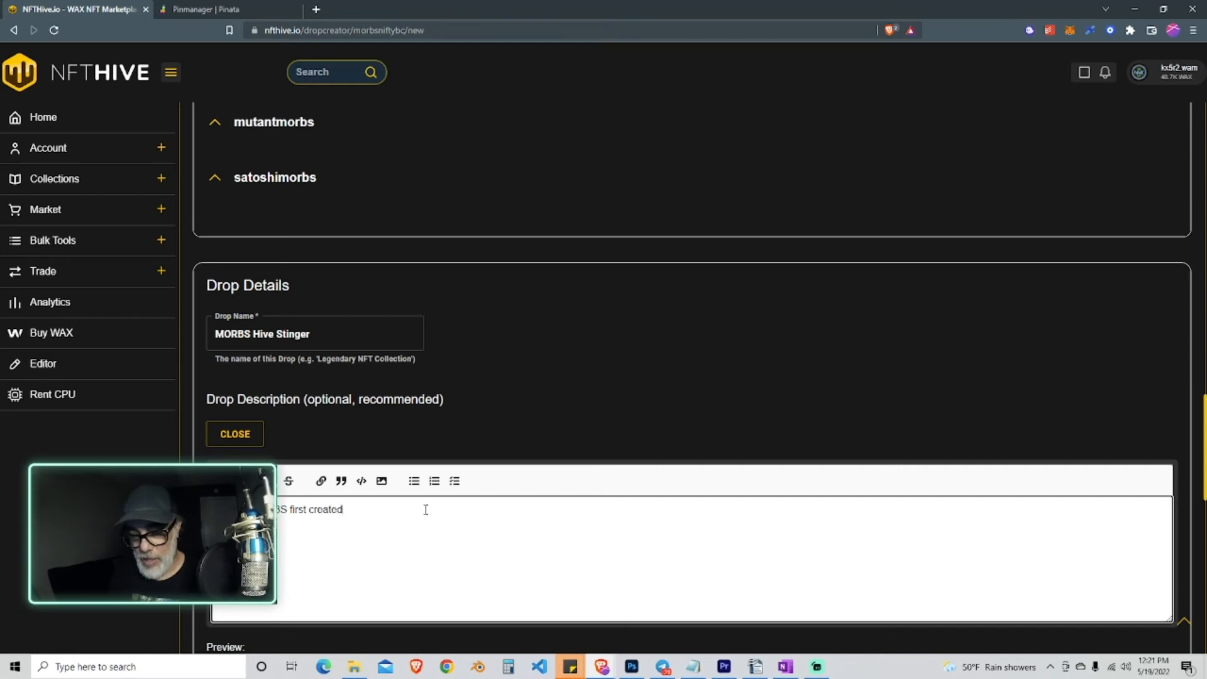
{"action": "type", "text": " drop on"}
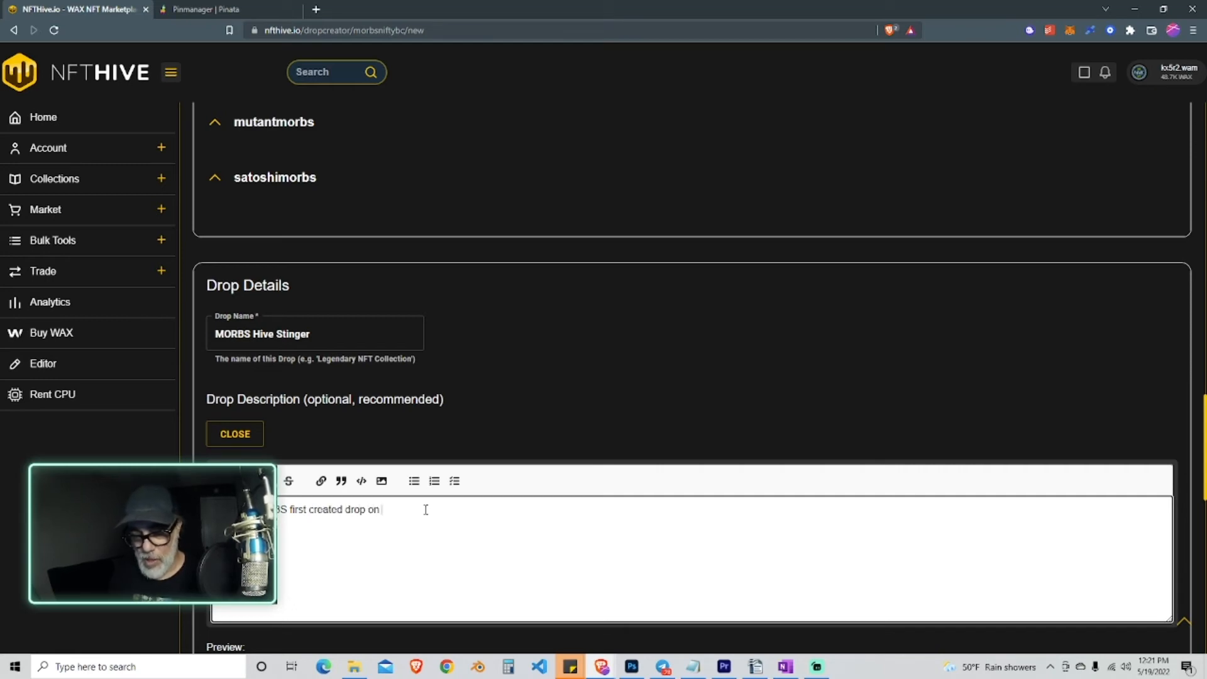
{"action": "type", "text": " NFTG"}
{"action": "key", "text": "BackSpace"}
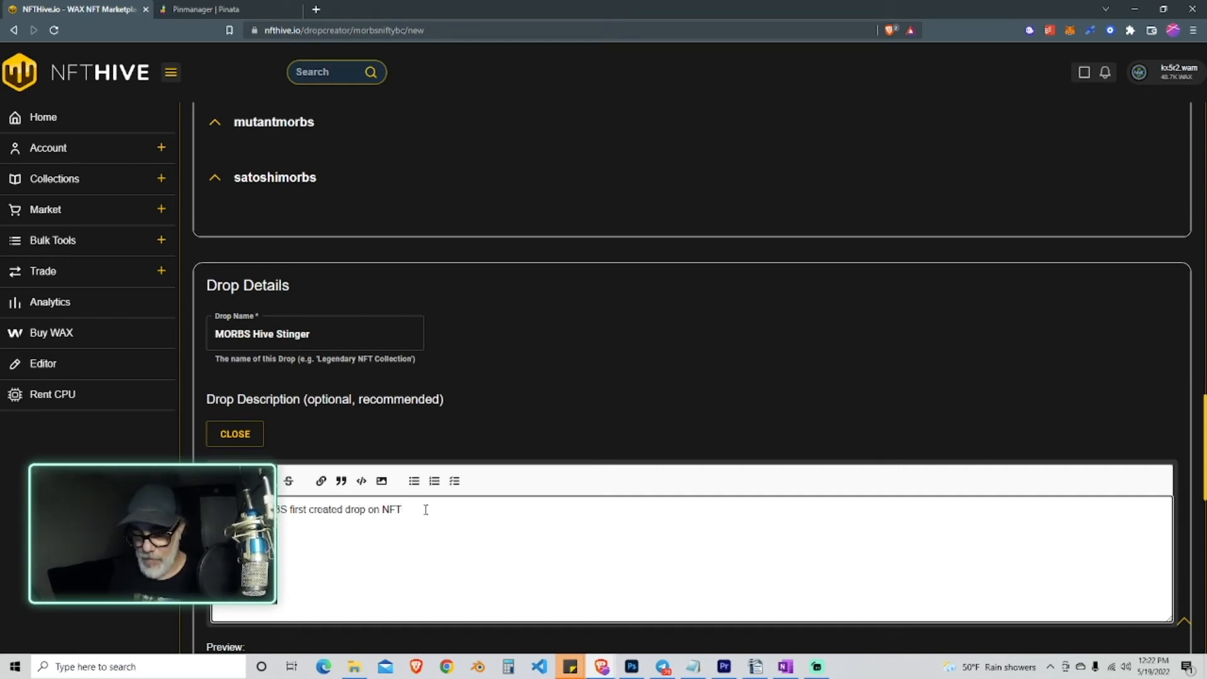
{"action": "type", "text": "HIVE"}
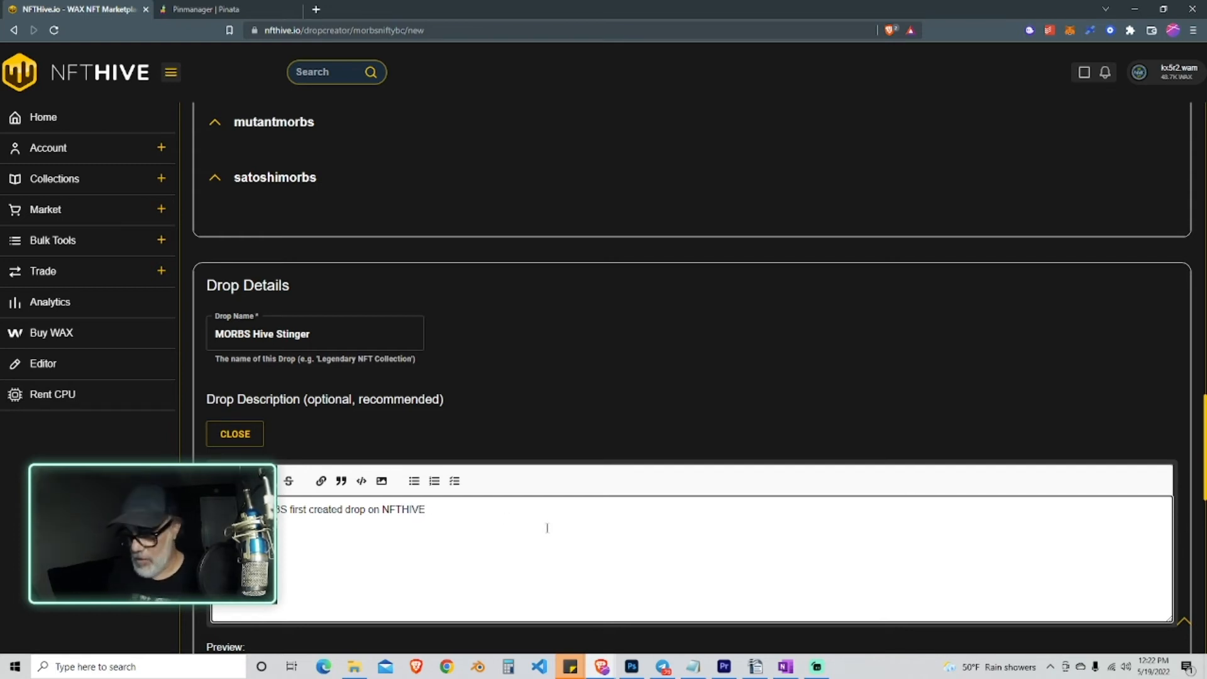
Step: Enable a start date and time for the drop and set it to 05/19/2022 02:21 pm
{"action": "scroll", "coordinate": [596, 510], "scroll_direction": "down", "scroll_amount": 2}
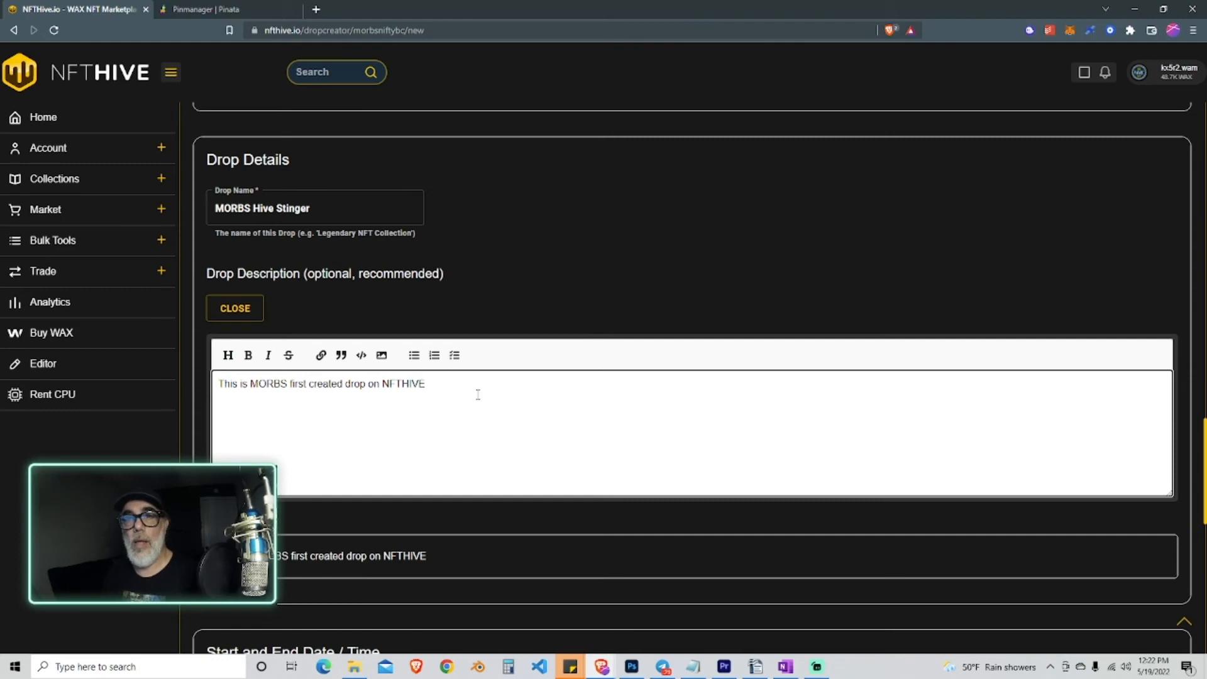
{"action": "scroll", "coordinate": [502, 440], "scroll_direction": "down", "scroll_amount": 4}
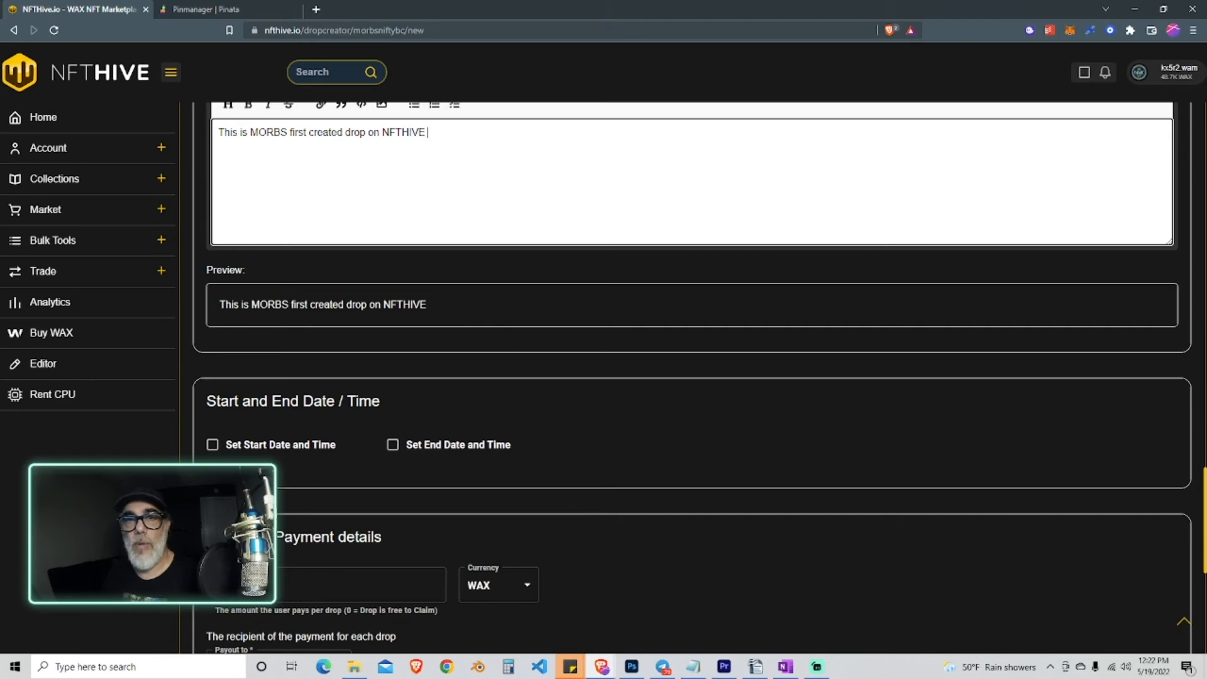
{"action": "left_click", "coordinate": [213, 446]}
{"action": "scroll", "coordinate": [840, 469], "scroll_direction": "down", "scroll_amount": 2}
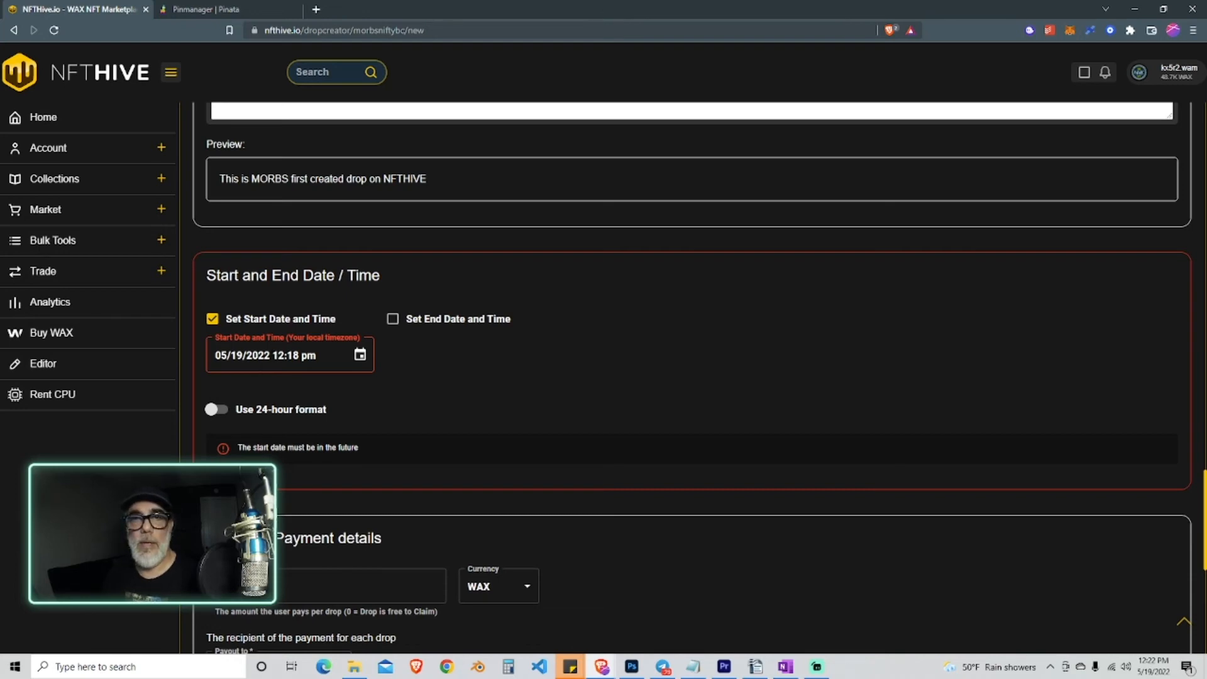
{"action": "left_click", "coordinate": [360, 354]}
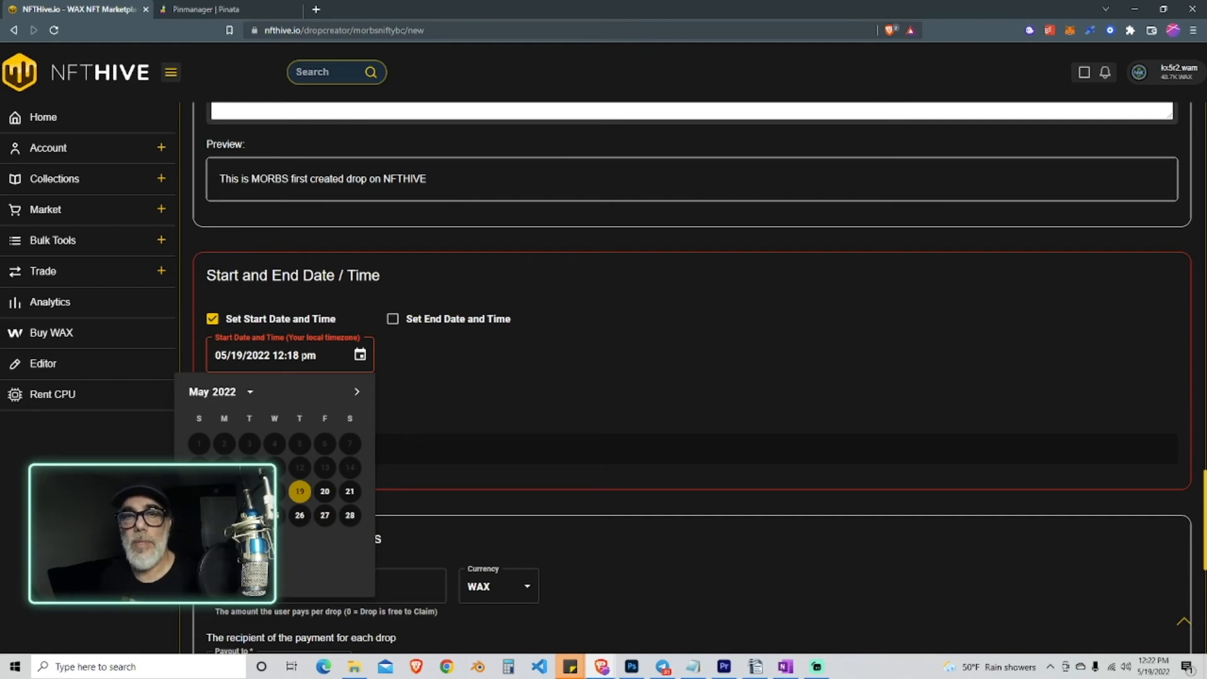
{"action": "left_click", "coordinate": [302, 355]}
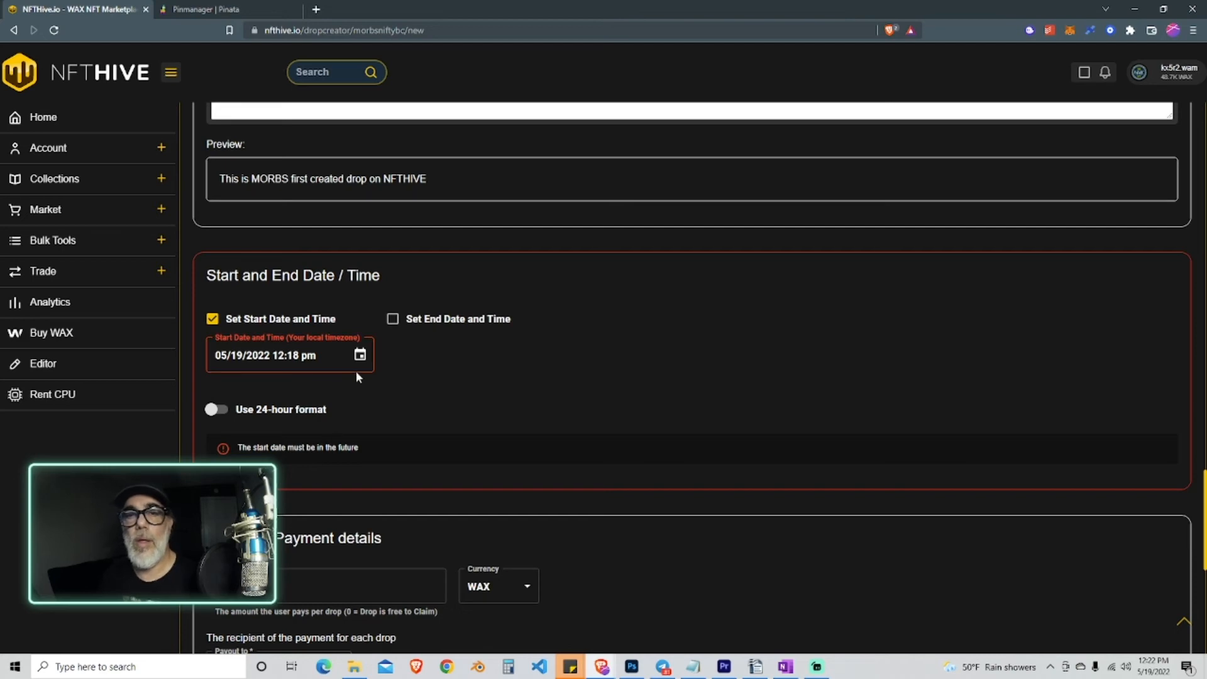
{"action": "left_click", "coordinate": [359, 354]}
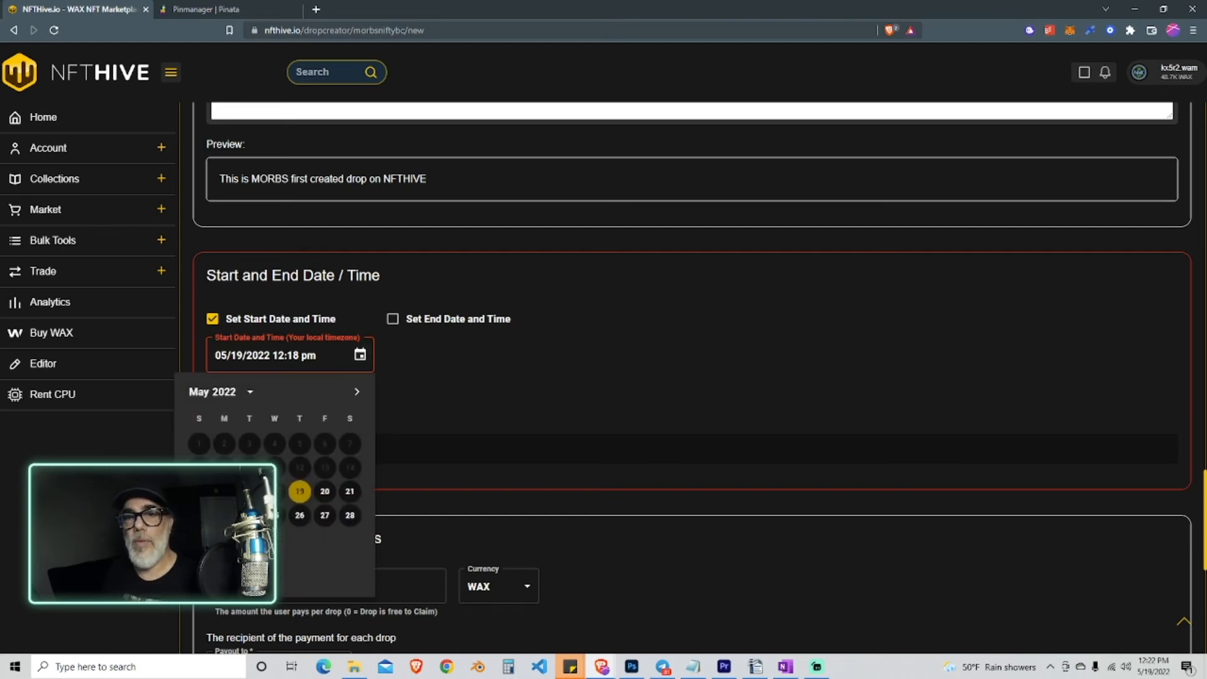
{"action": "left_click", "coordinate": [300, 493]}
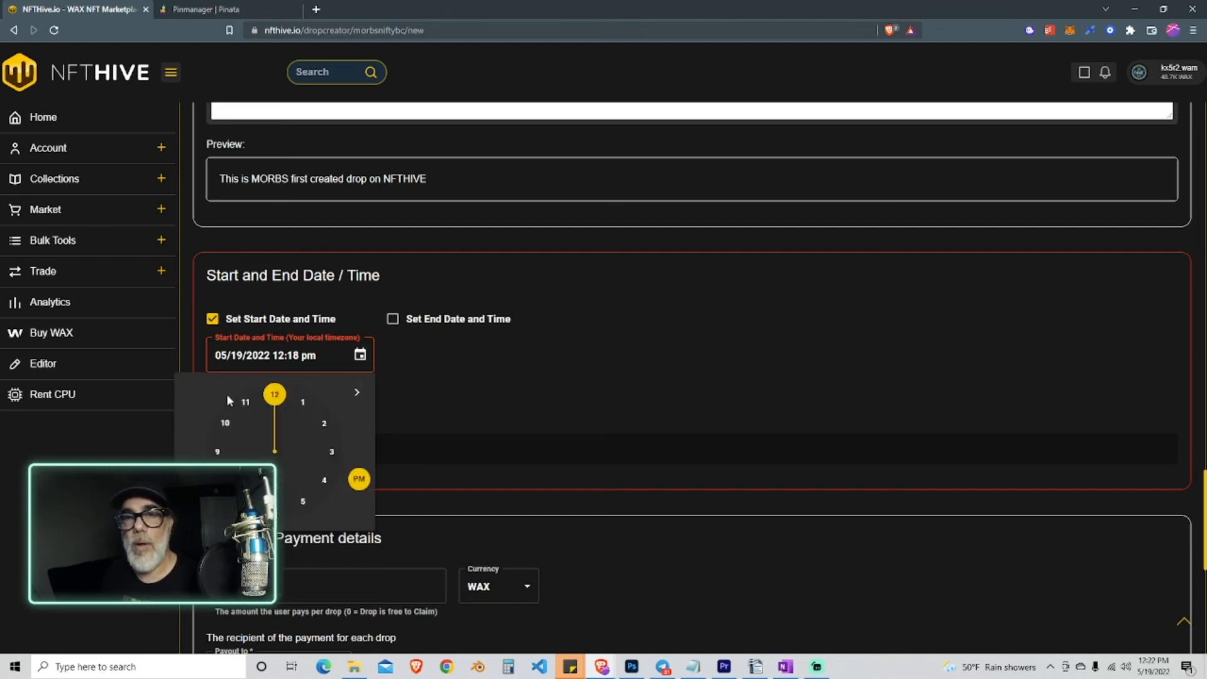
{"action": "left_click", "coordinate": [324, 426]}
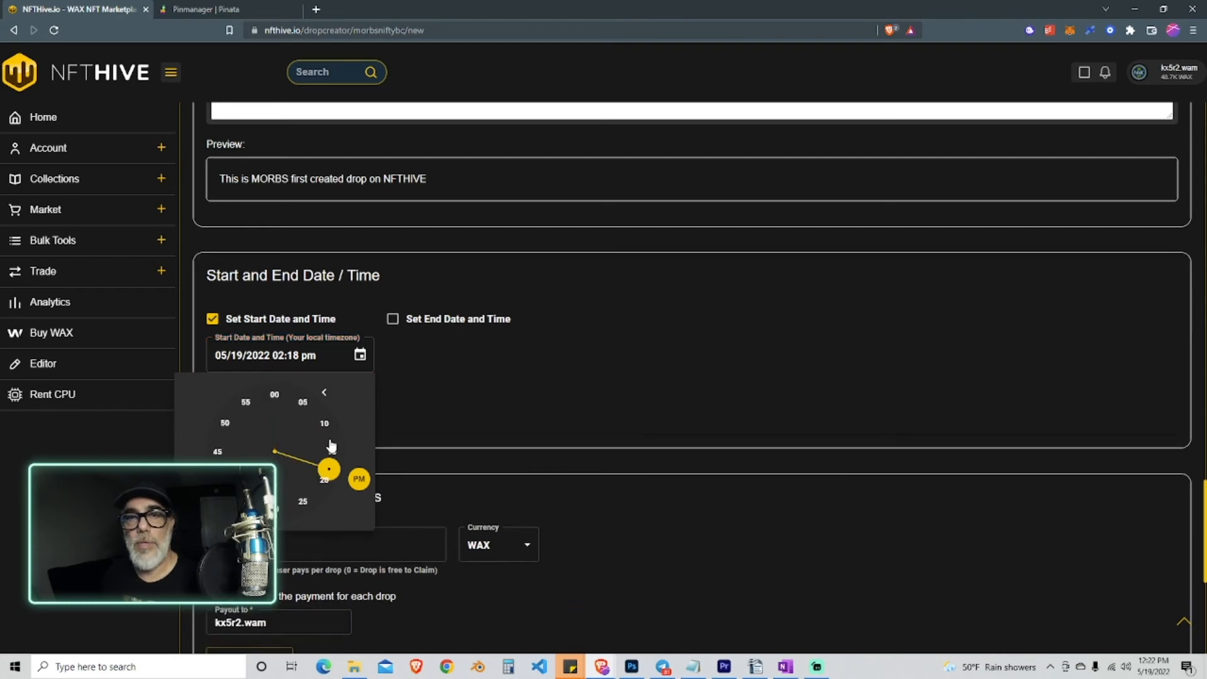
{"action": "left_click", "coordinate": [326, 493]}
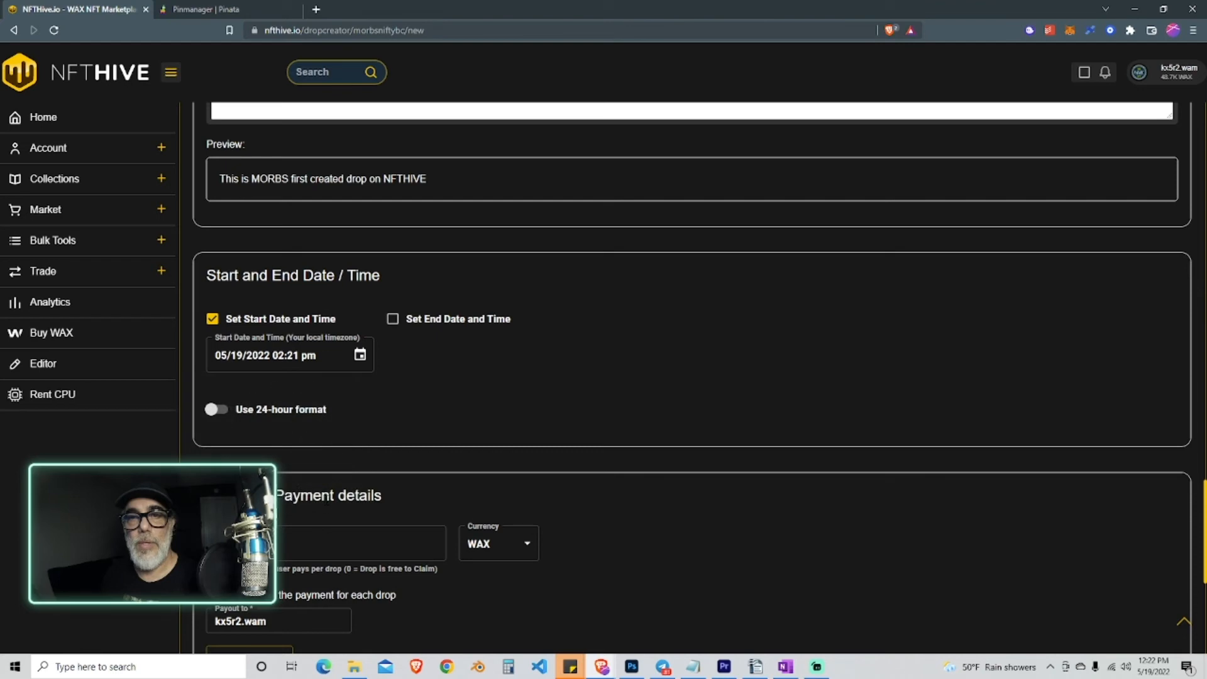
Step: Adjust the drop's start time to 02:22 pm on the same day
{"action": "left_click", "coordinate": [359, 356]}
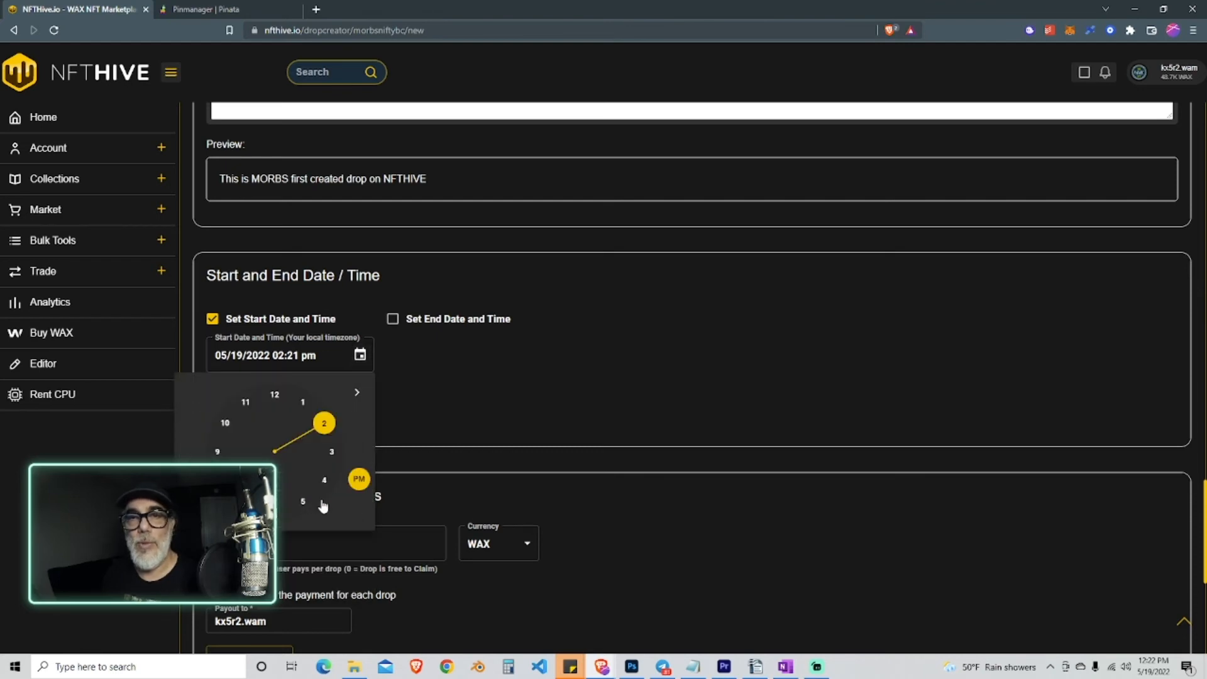
{"action": "left_click", "coordinate": [300, 495]}
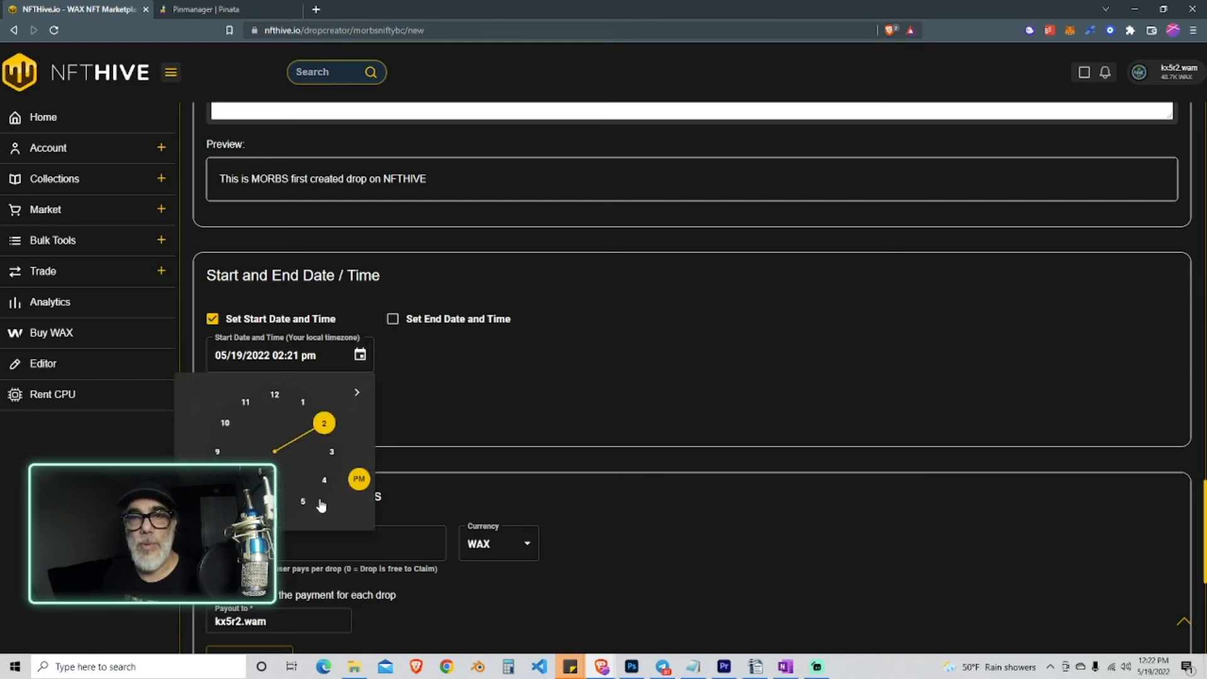
{"action": "left_click", "coordinate": [327, 431]}
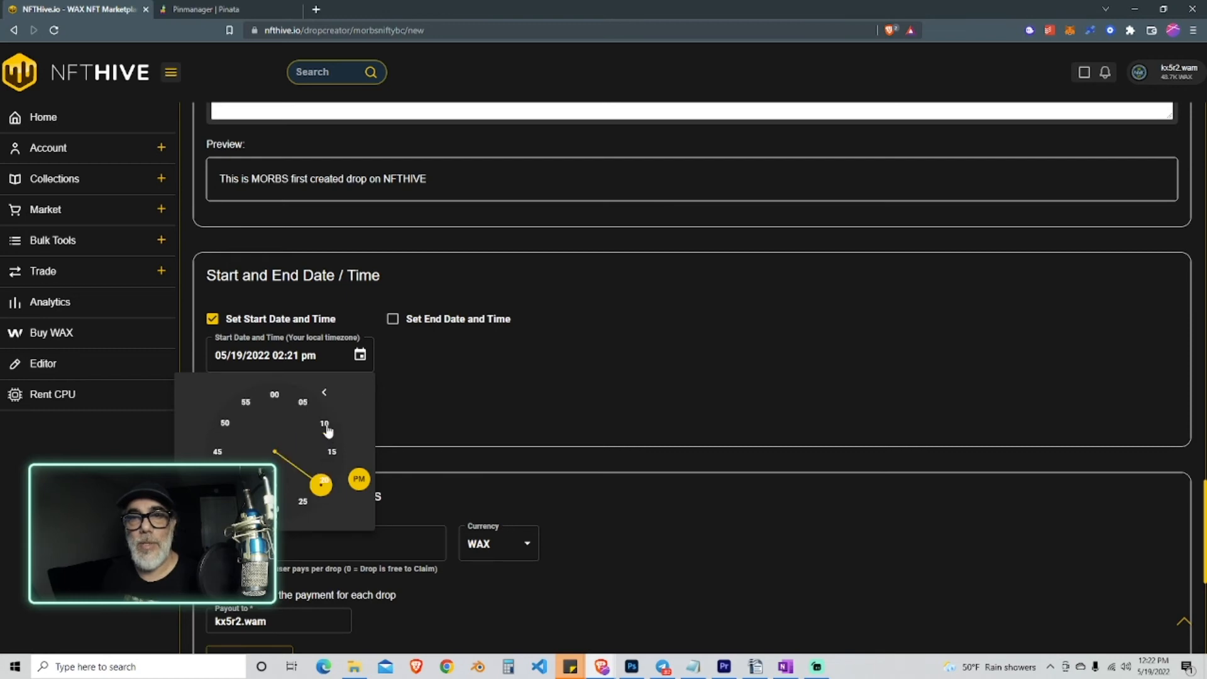
{"action": "left_click", "coordinate": [321, 492]}
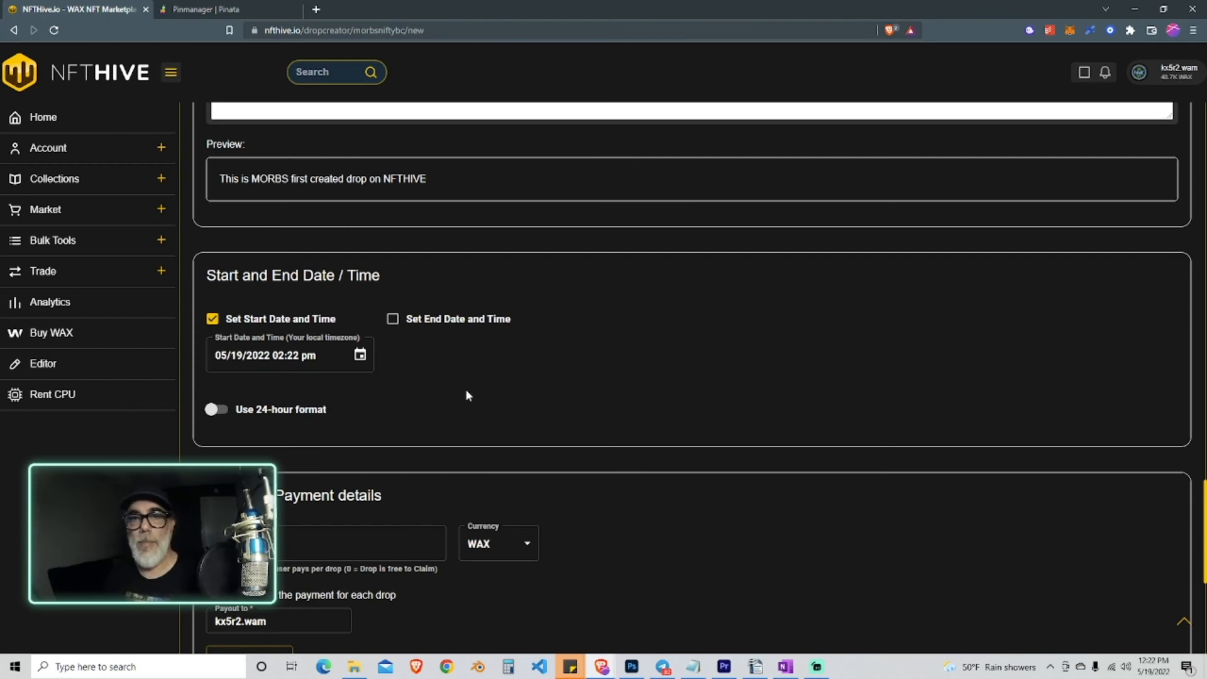
Step: Set the price per drop to 250 with MORBS as the currency
{"action": "scroll", "coordinate": [463, 393], "scroll_direction": "down", "scroll_amount": 3}
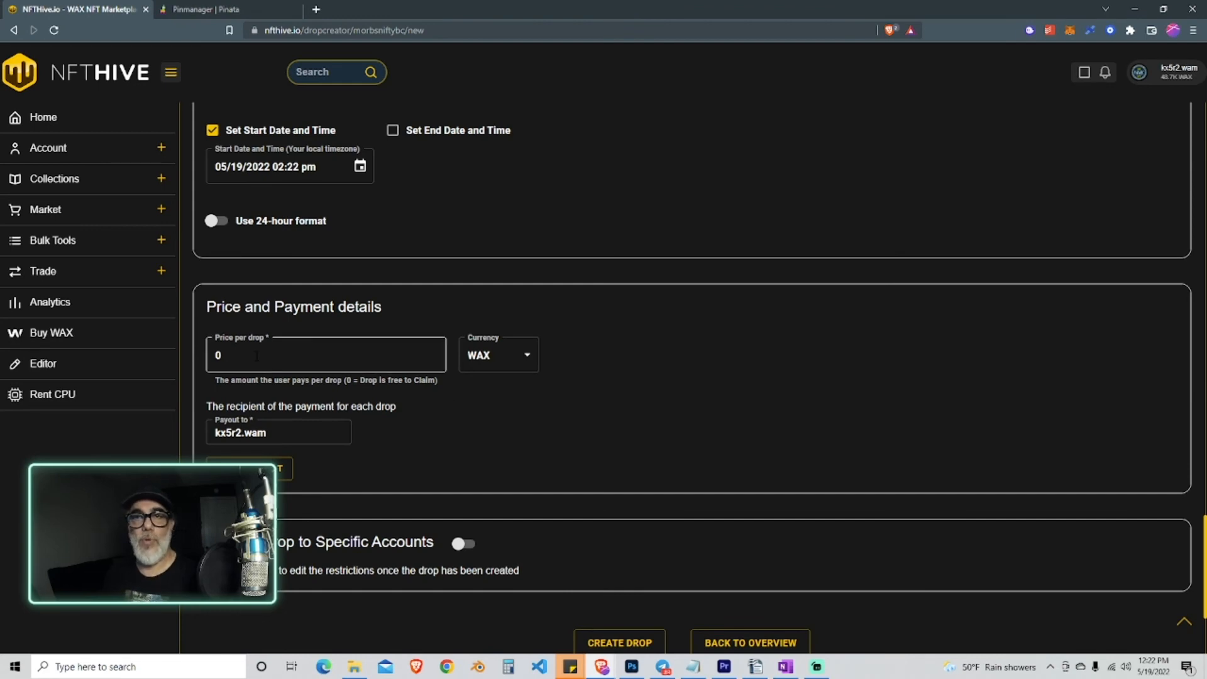
{"action": "left_click_drag", "start_coordinate": [256, 356], "coordinate": [190, 356]}
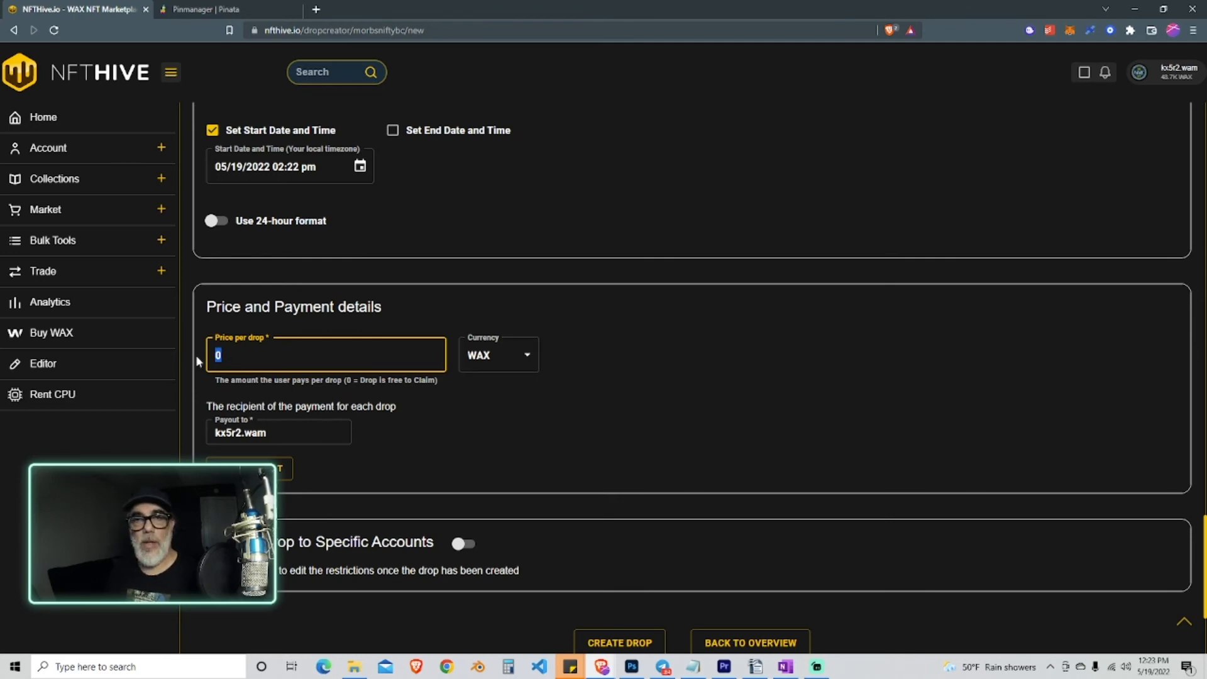
{"action": "type", "text": "250"}
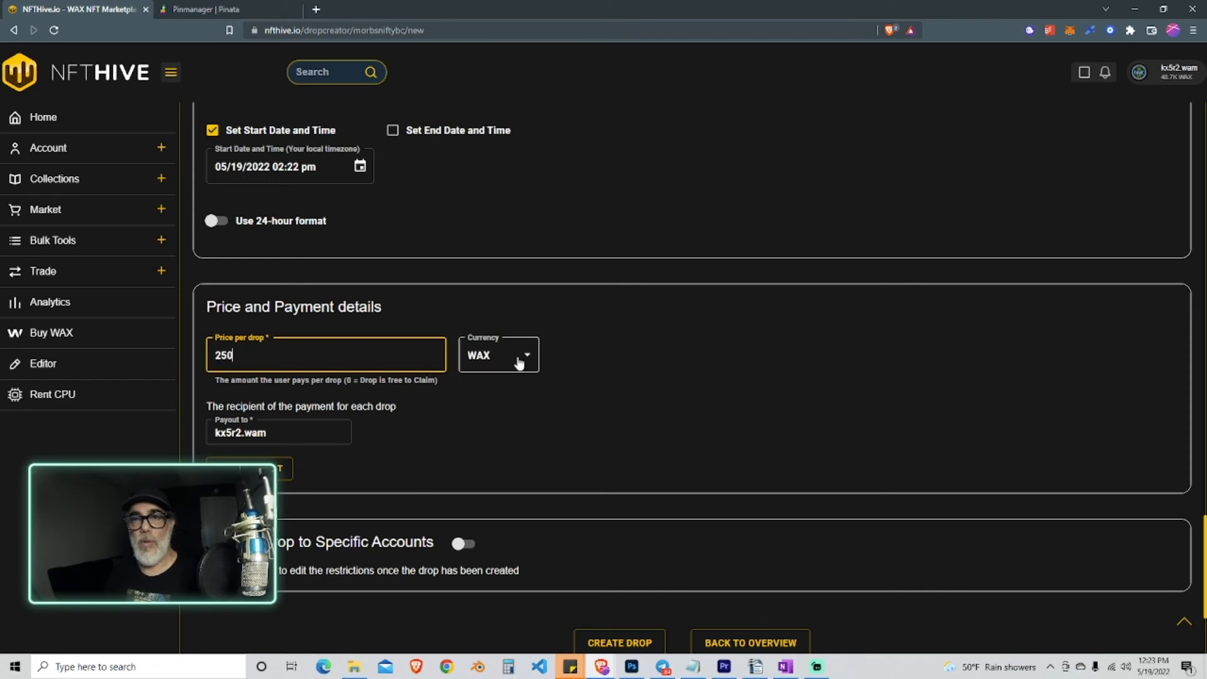
{"action": "left_click", "coordinate": [519, 363]}
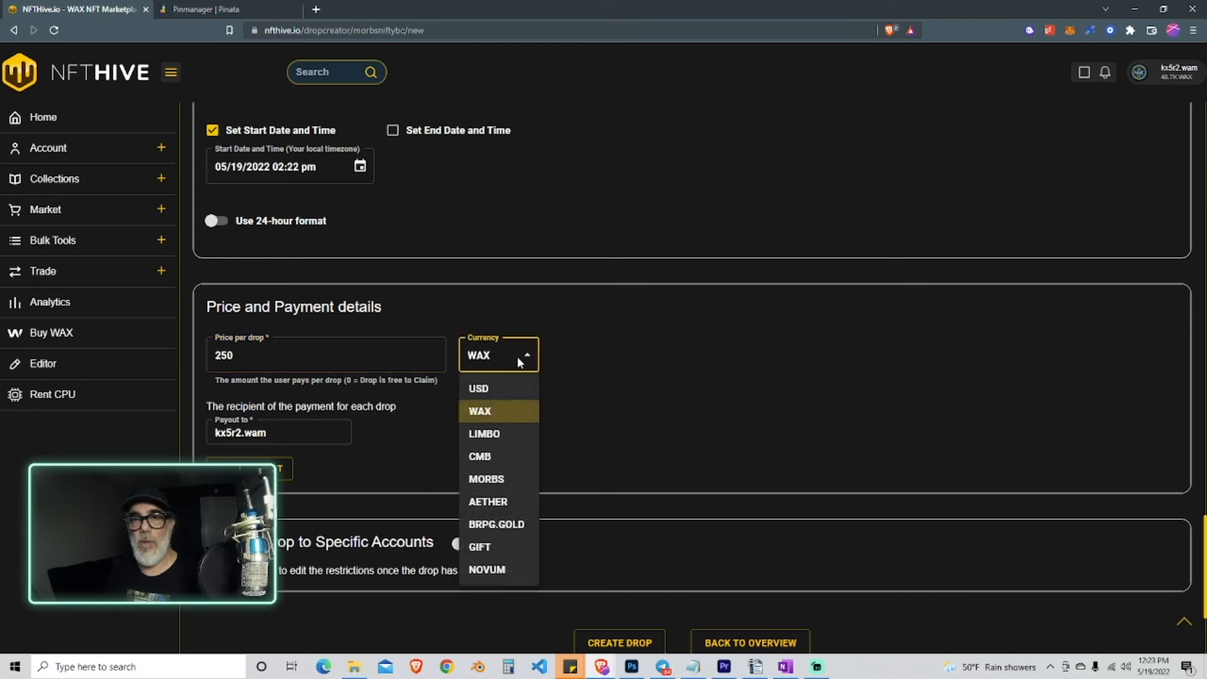
{"action": "left_click", "coordinate": [509, 480]}
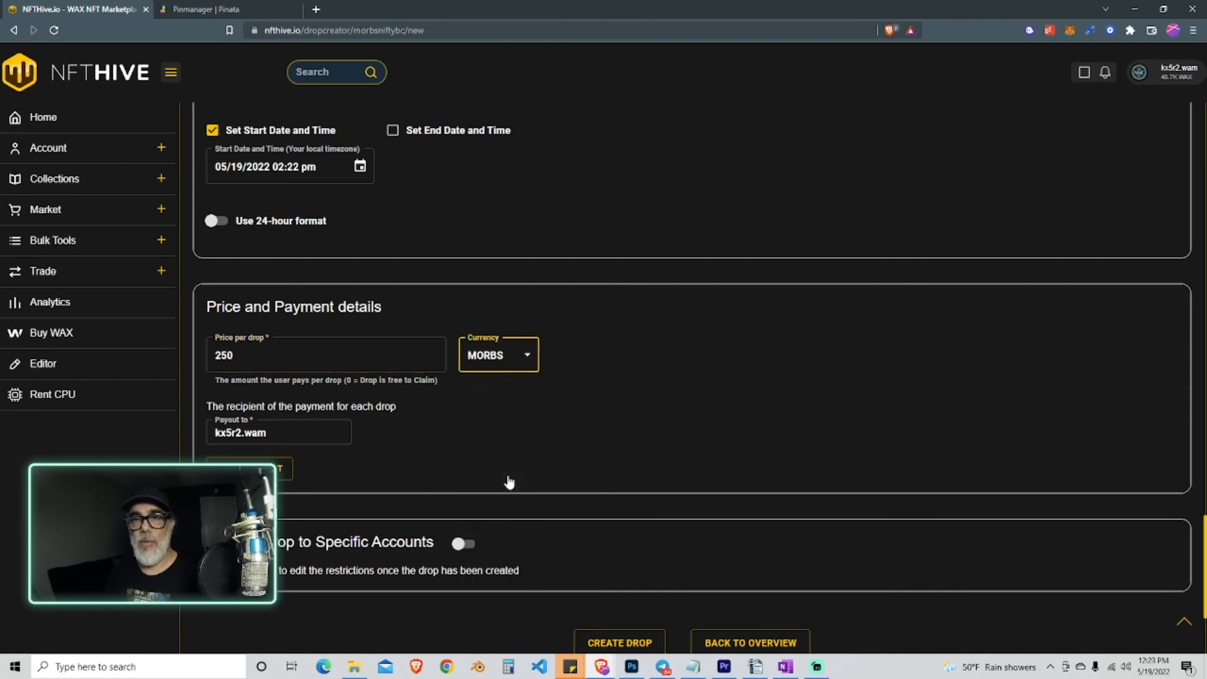
{"action": "left_click", "coordinate": [530, 355]}
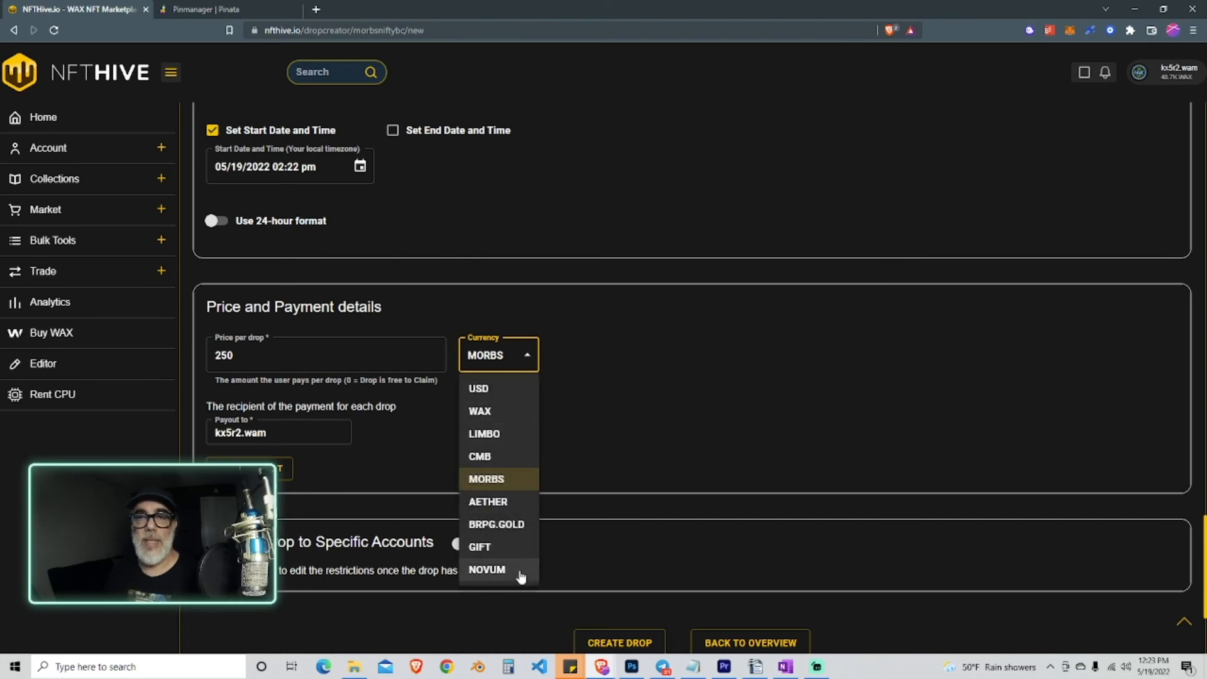
{"action": "left_click", "coordinate": [598, 373]}
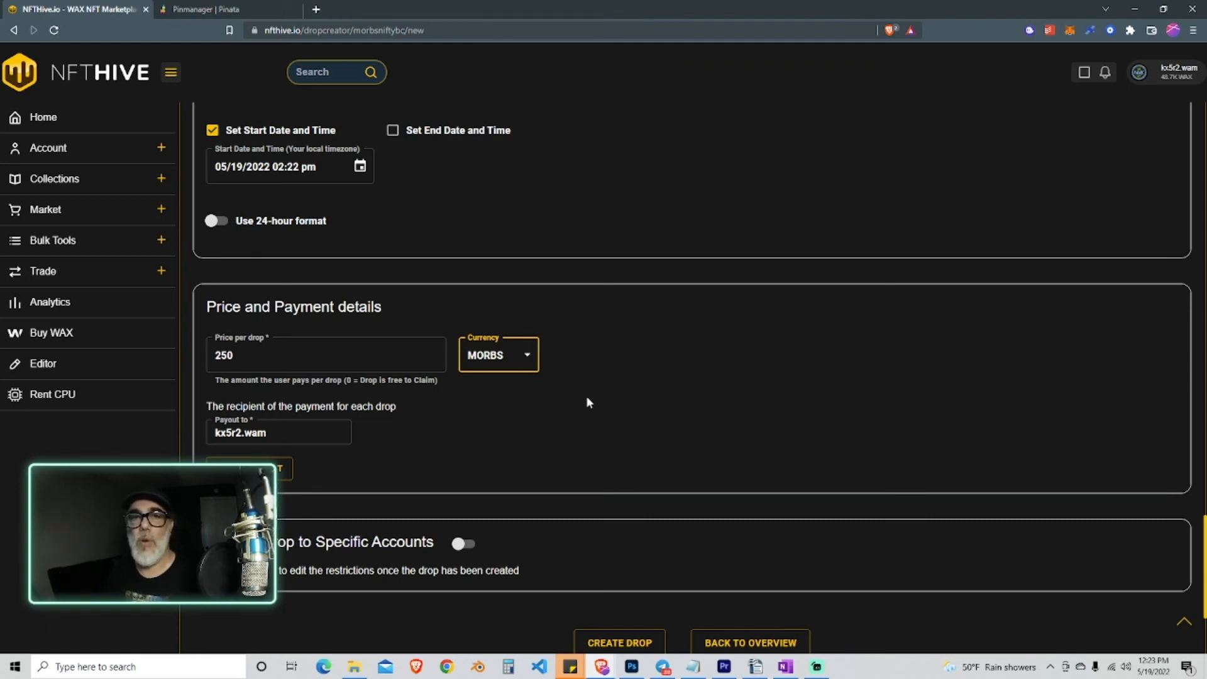
Step: Review the whole drop form, including the drop type, purchase limits, included template, details, start time, price and payout recipient
{"action": "left_click", "coordinate": [621, 421]}
{"action": "scroll", "coordinate": [622, 418], "scroll_direction": "down", "scroll_amount": 3}
{"action": "left_click", "coordinate": [244, 252]}
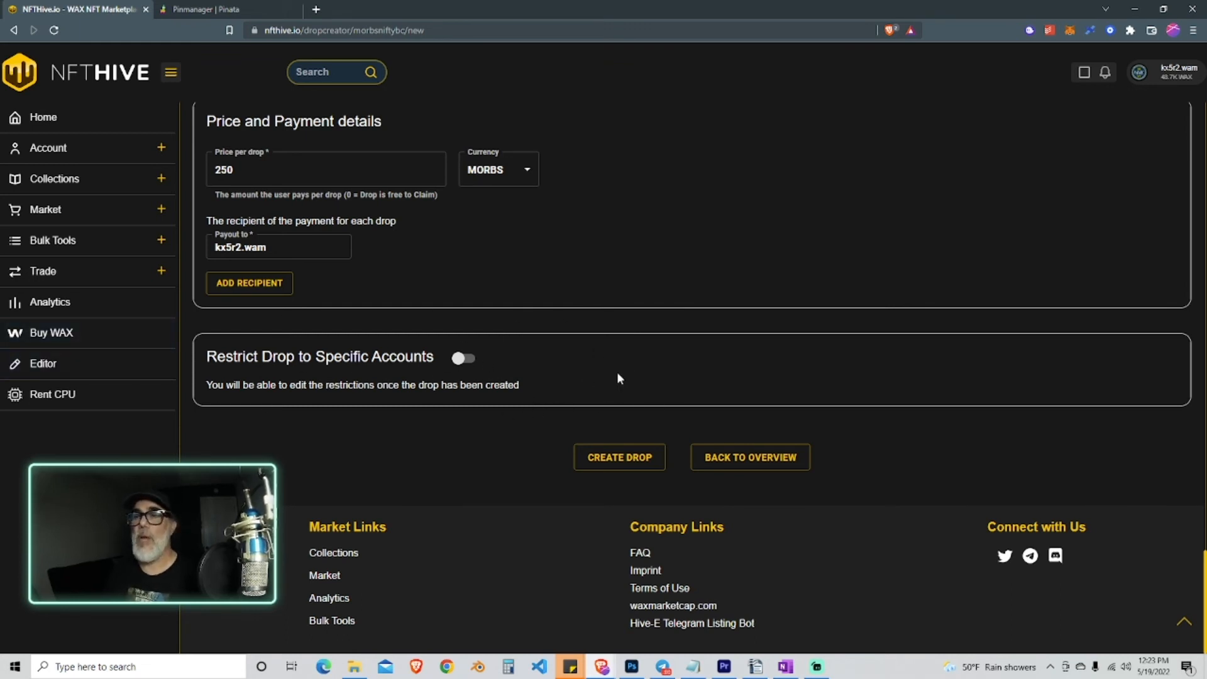
{"action": "scroll", "coordinate": [618, 376], "scroll_direction": "up", "scroll_amount": 20}
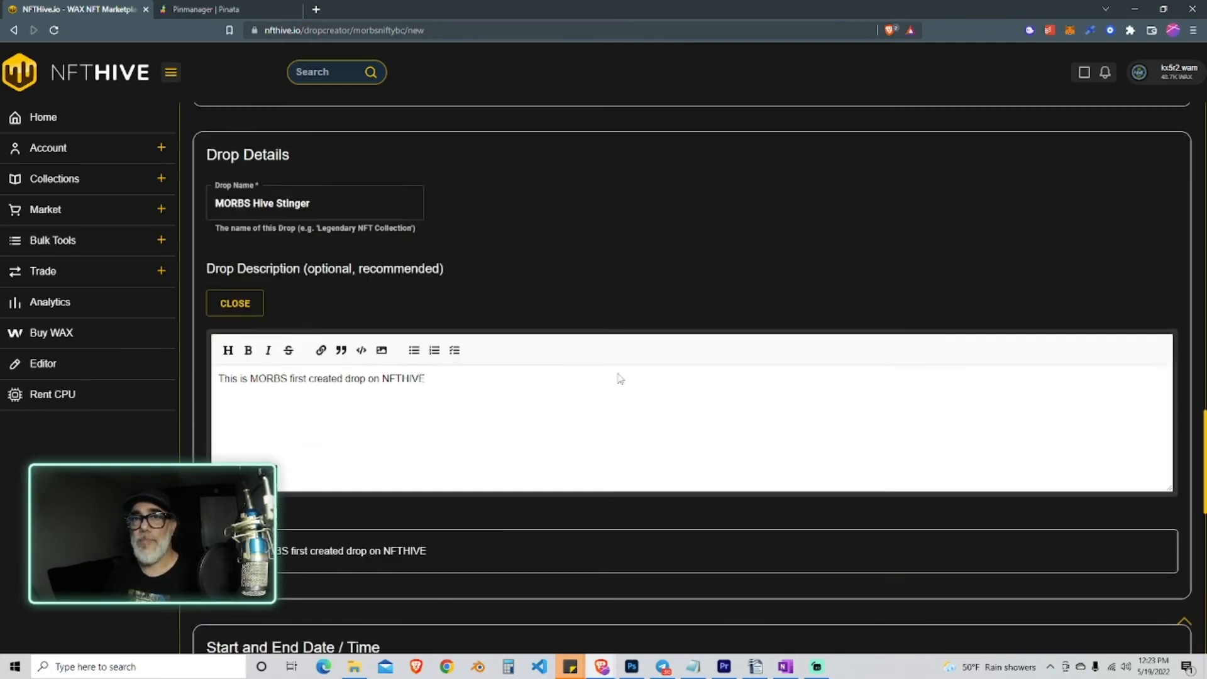
{"action": "scroll", "coordinate": [615, 382], "scroll_direction": "up", "scroll_amount": 10}
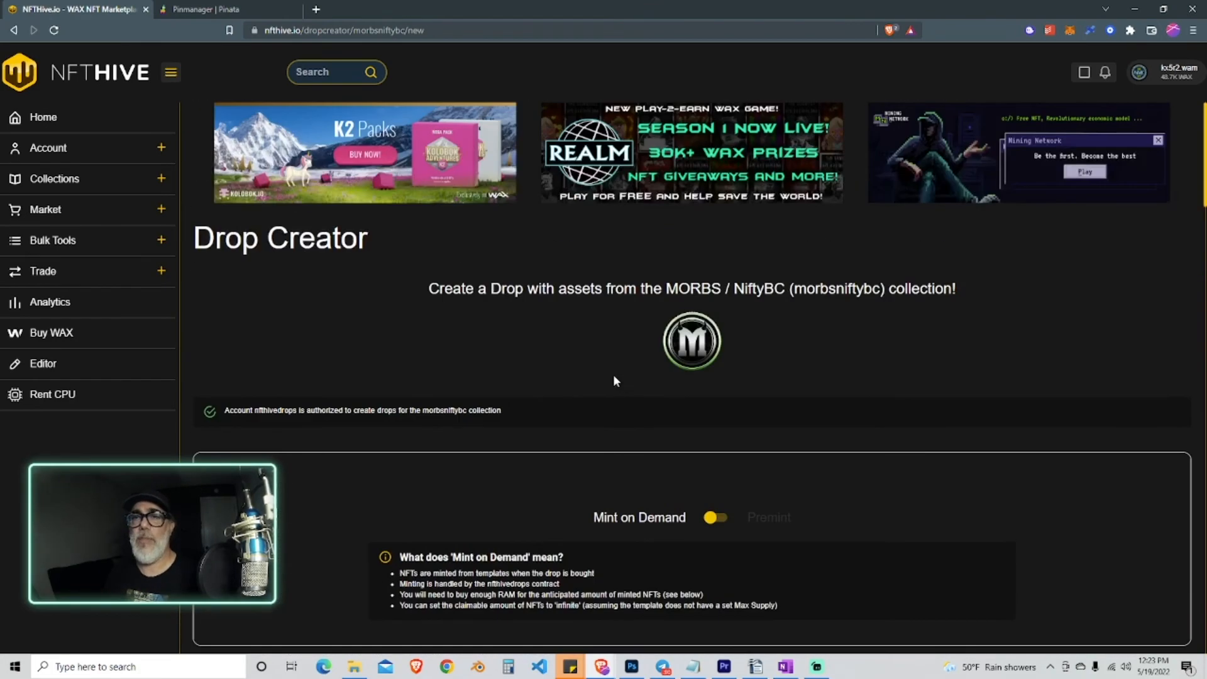
{"action": "scroll", "coordinate": [614, 380], "scroll_direction": "down", "scroll_amount": 5}
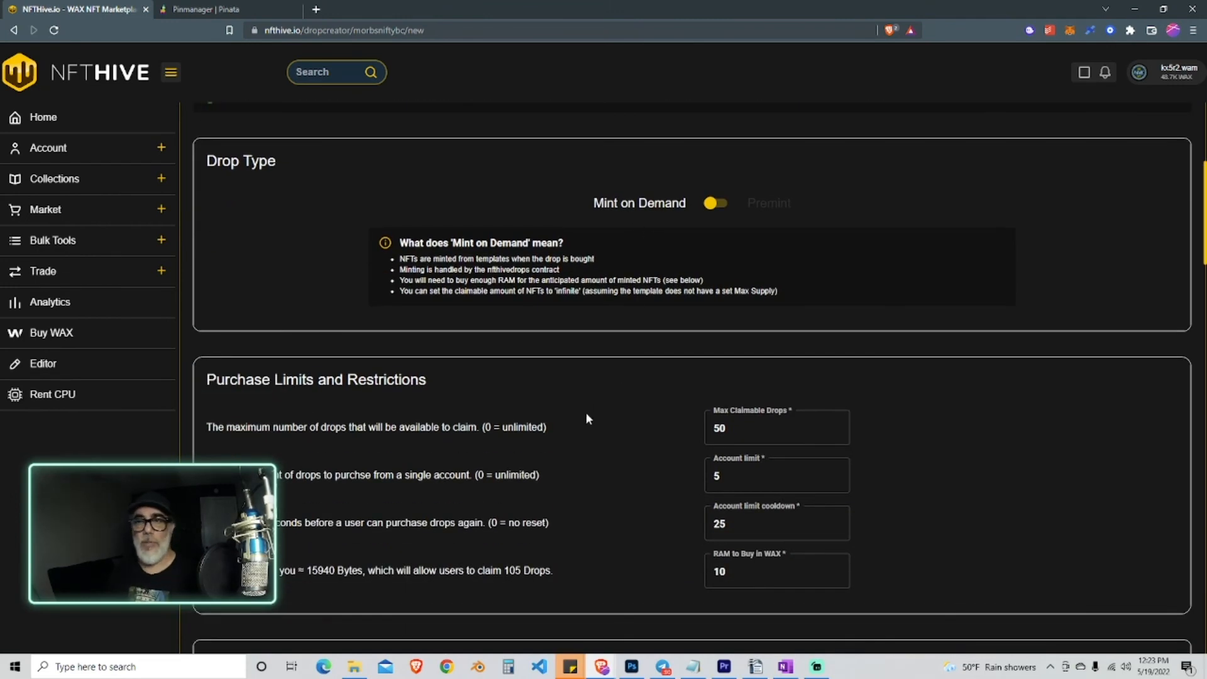
{"action": "scroll", "coordinate": [591, 409], "scroll_direction": "down", "scroll_amount": 3}
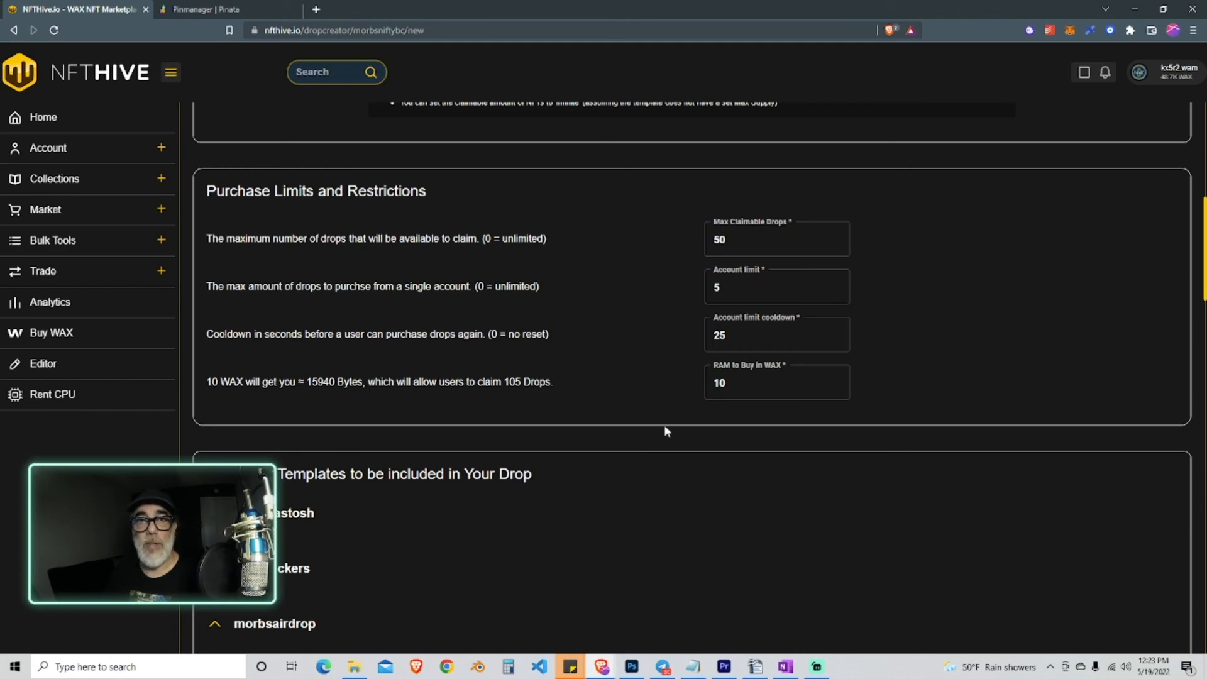
{"action": "scroll", "coordinate": [665, 432], "scroll_direction": "down", "scroll_amount": 3}
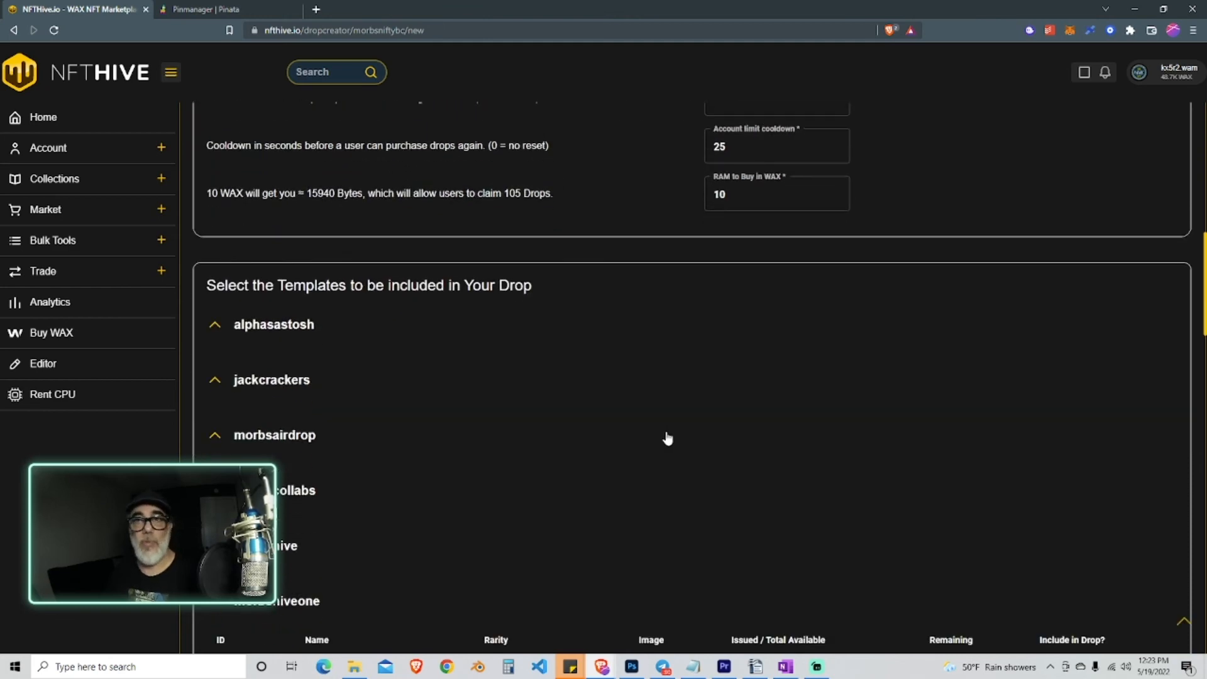
{"action": "scroll", "coordinate": [666, 439], "scroll_direction": "down", "scroll_amount": 5}
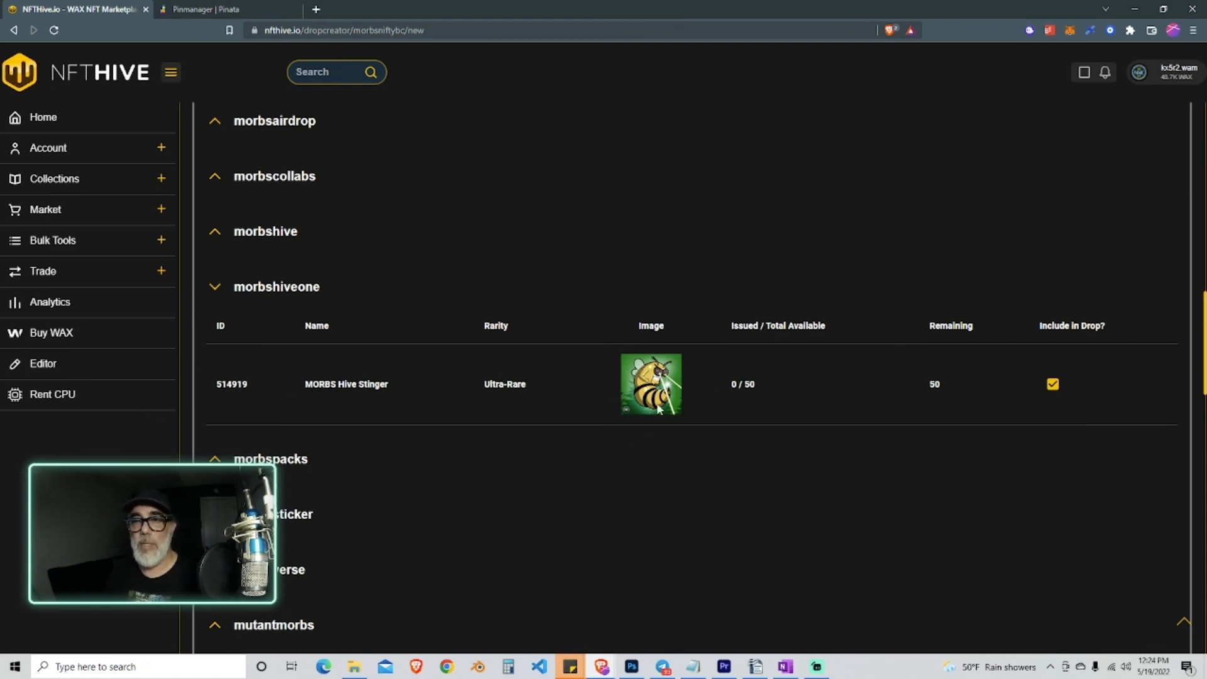
{"action": "scroll", "coordinate": [572, 471], "scroll_direction": "down", "scroll_amount": 9}
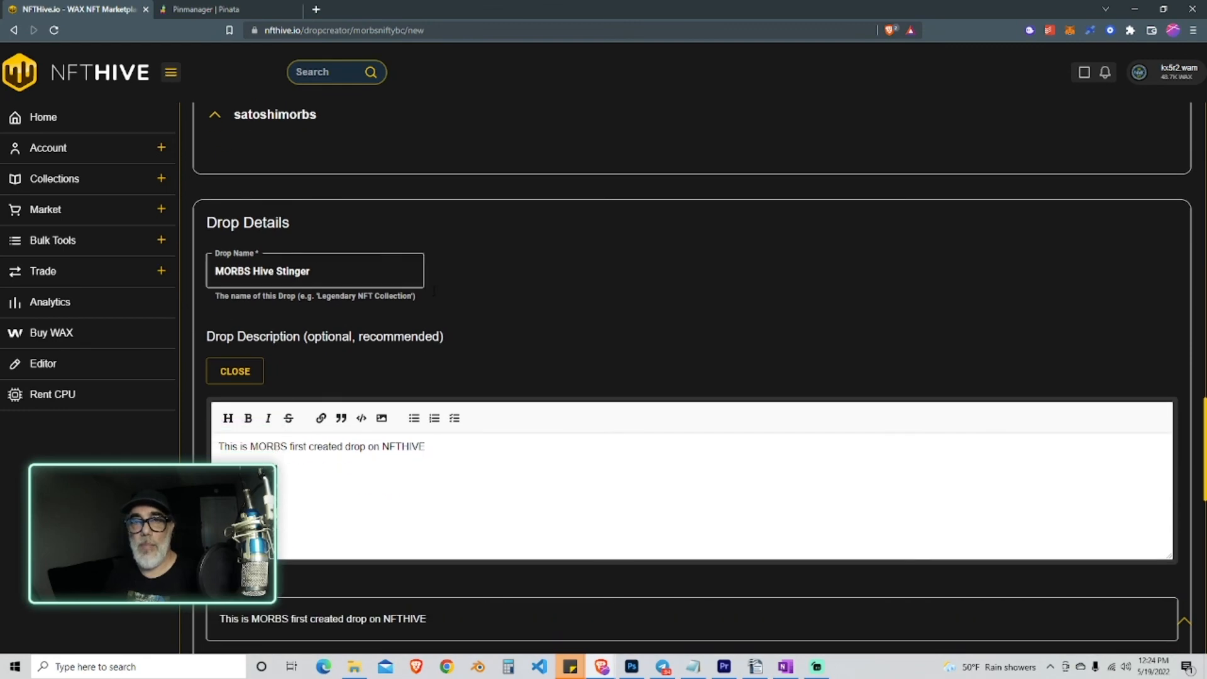
{"action": "scroll", "coordinate": [726, 414], "scroll_direction": "down", "scroll_amount": 3}
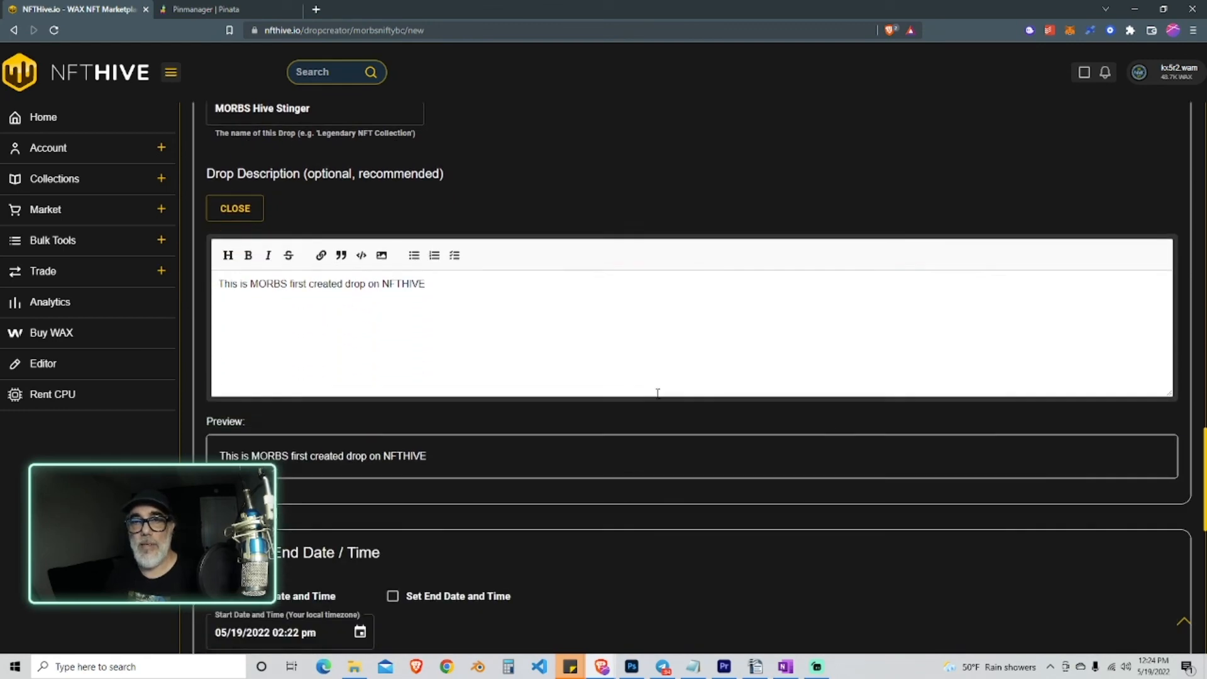
{"action": "scroll", "coordinate": [658, 393], "scroll_direction": "down", "scroll_amount": 5}
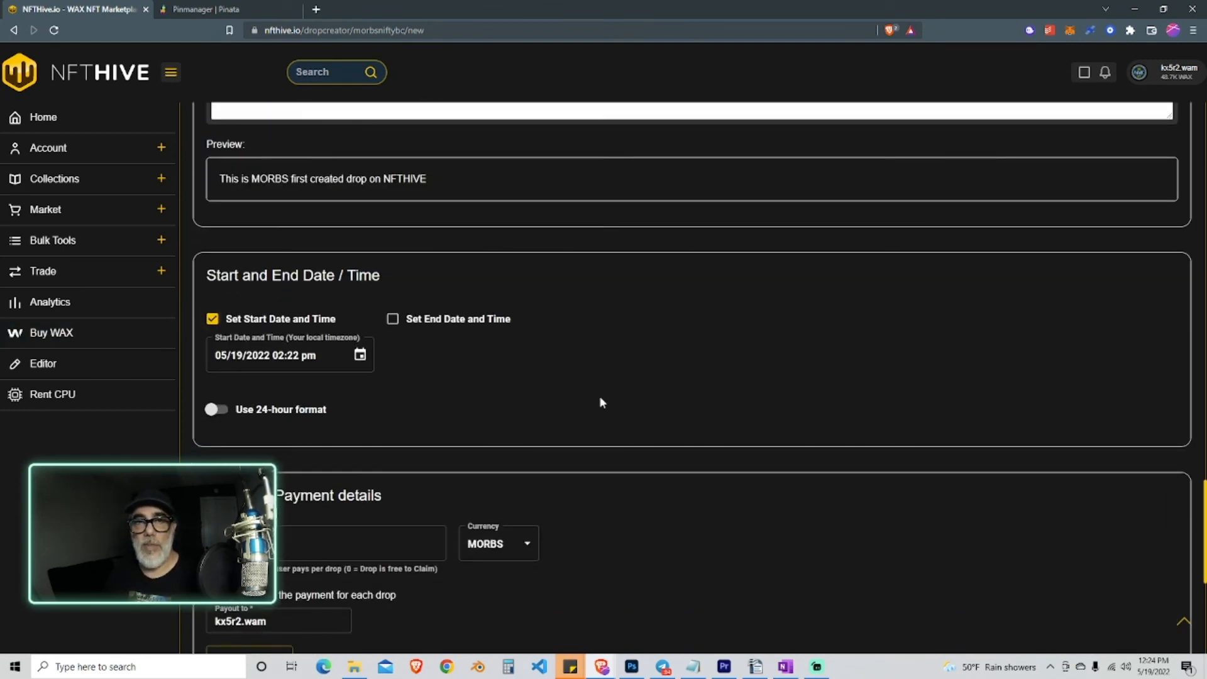
{"action": "scroll", "coordinate": [647, 425], "scroll_direction": "down", "scroll_amount": 3}
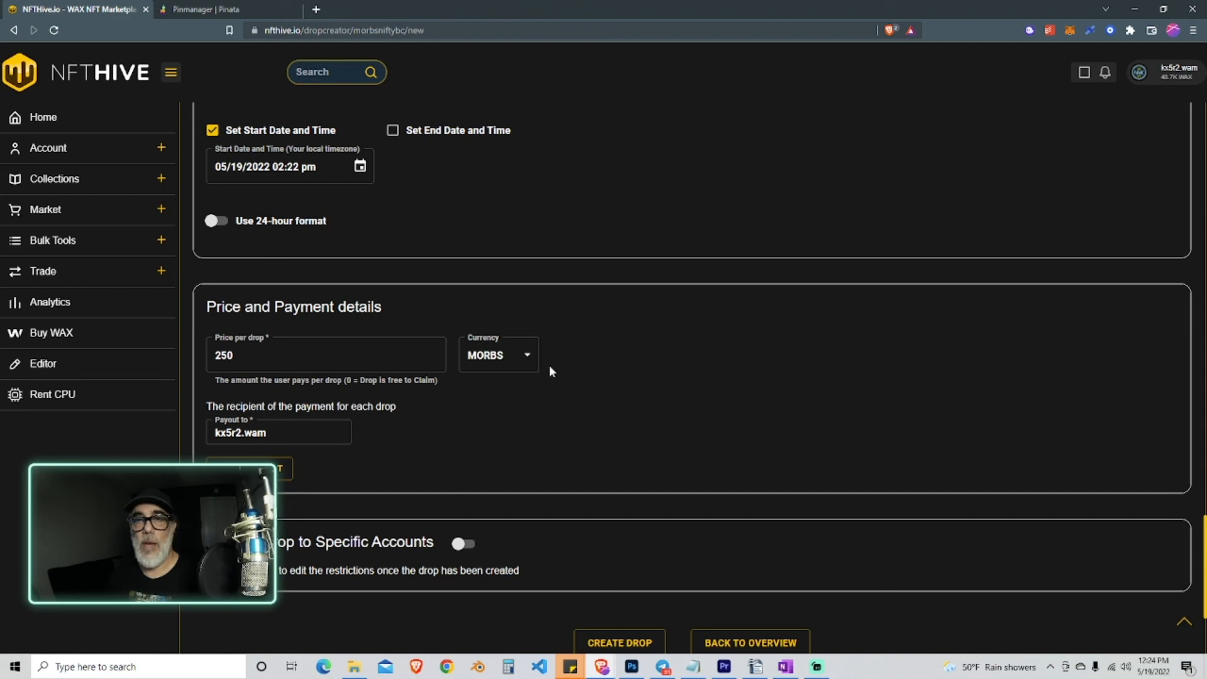
{"action": "scroll", "coordinate": [768, 429], "scroll_direction": "down", "scroll_amount": 2}
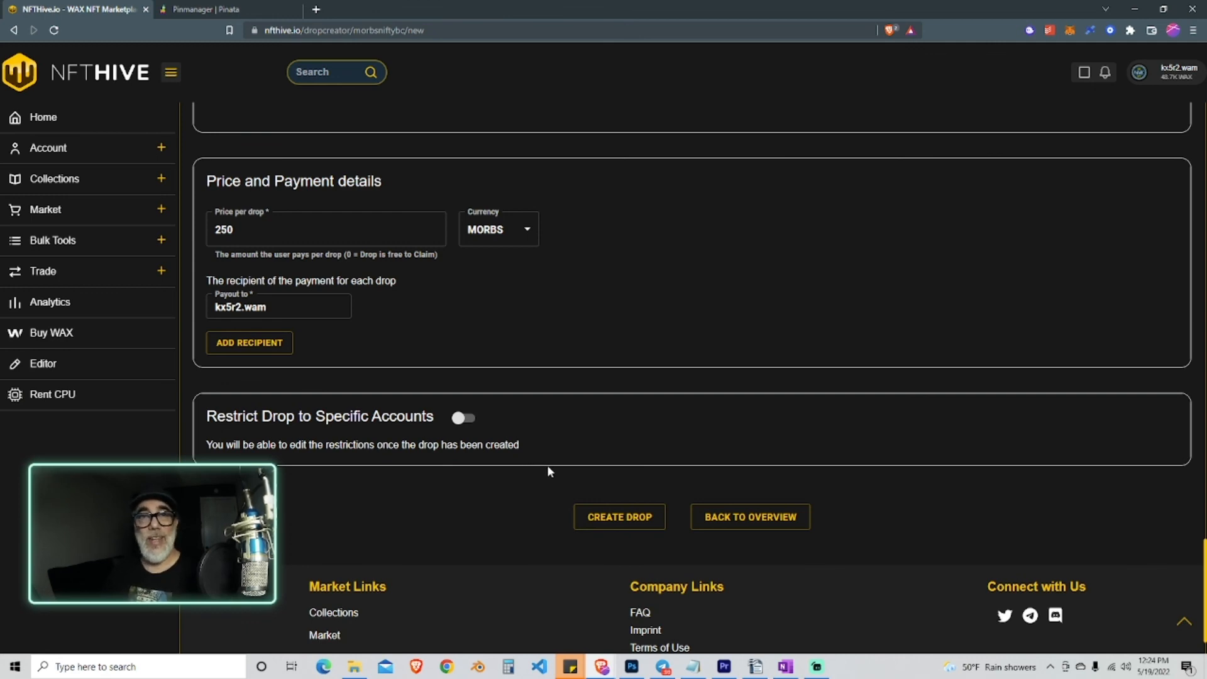
Step: Create the drop with the entered attributes and approve its transaction request in the WAX Cloud Wallet
{"action": "left_click", "coordinate": [632, 521]}
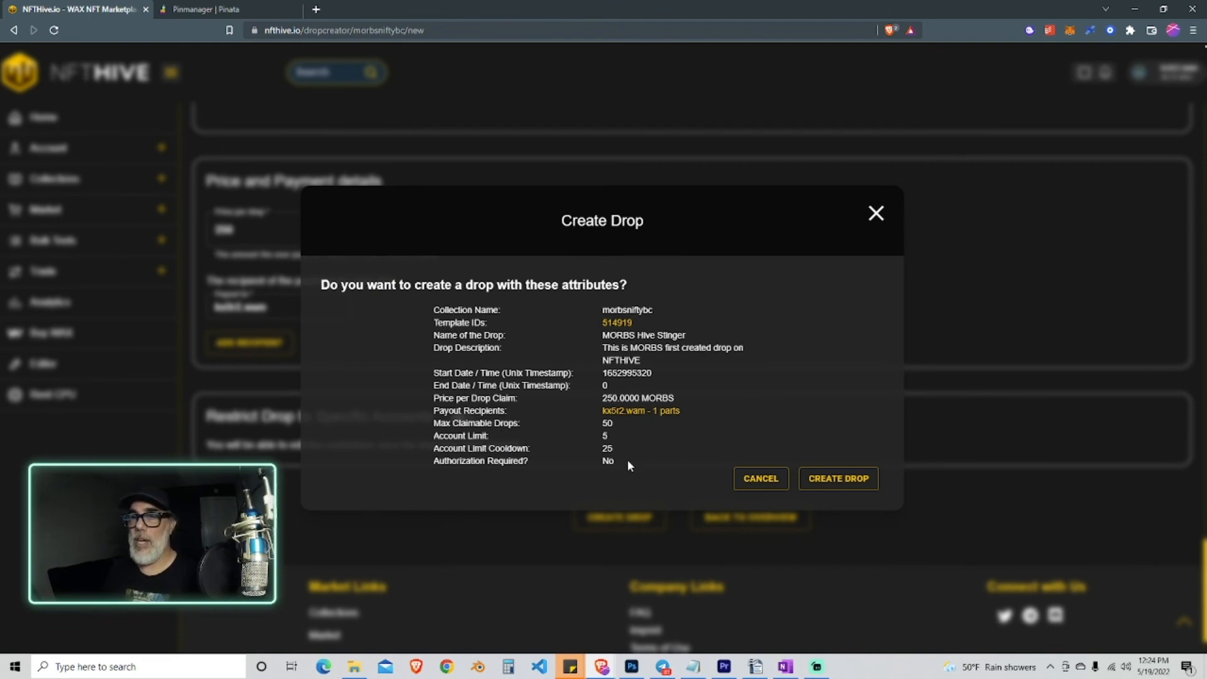
{"action": "left_click", "coordinate": [843, 480]}
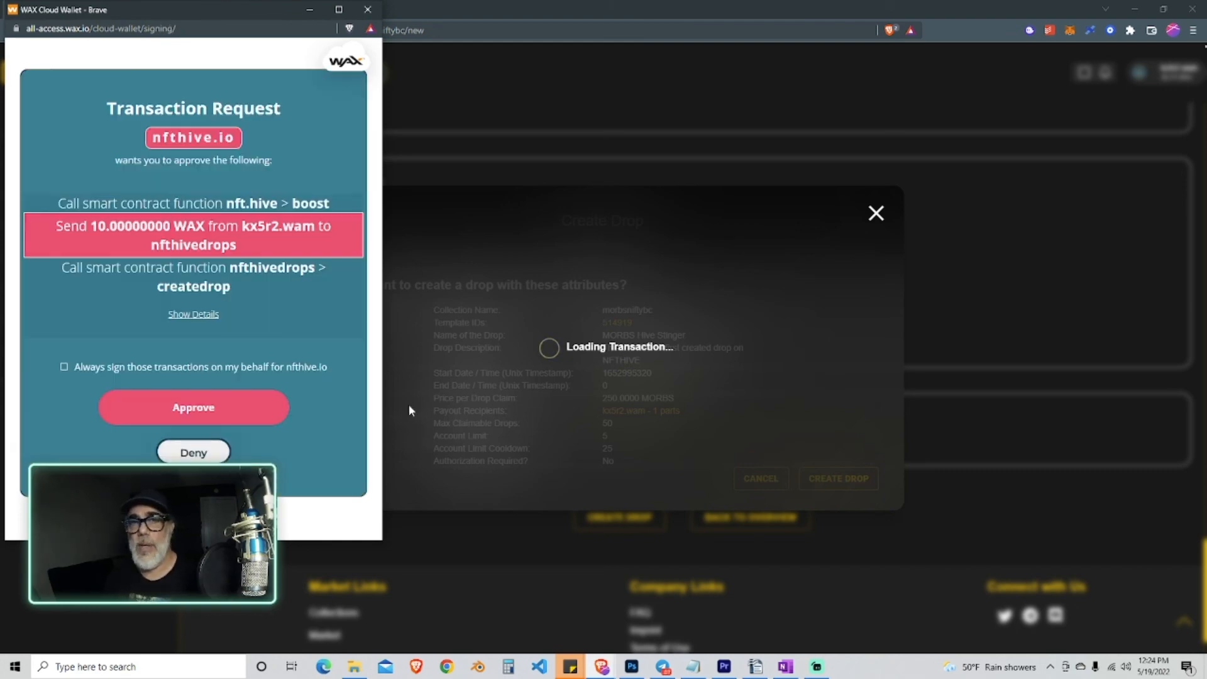
{"action": "left_click", "coordinate": [186, 406]}
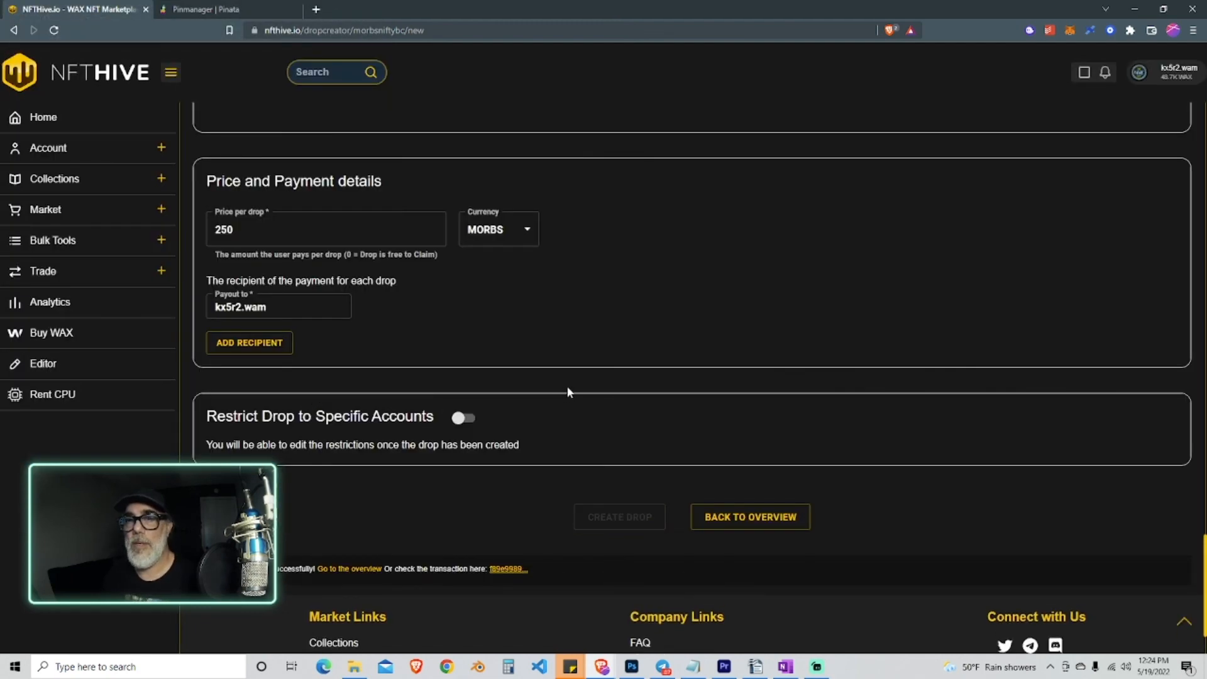
Step: Go to the collection's drop overview and view the public page of the MORBS Hive Stinger drop
{"action": "left_click", "coordinate": [774, 527]}
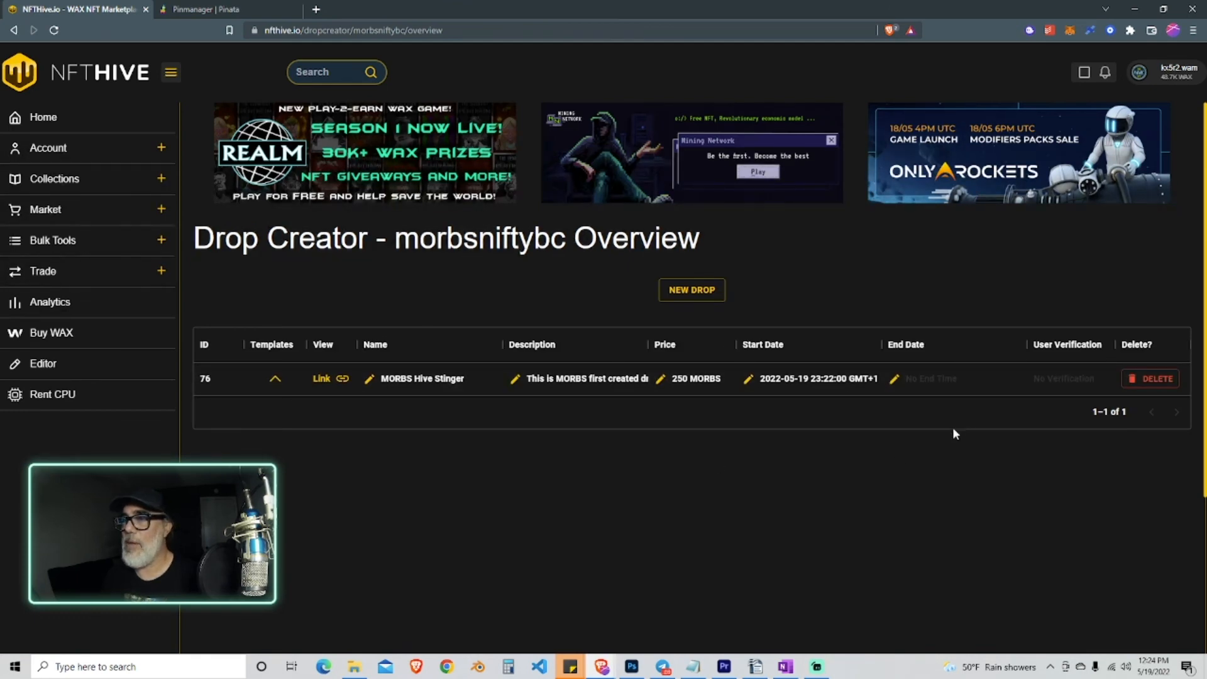
{"action": "left_click", "coordinate": [322, 378]}
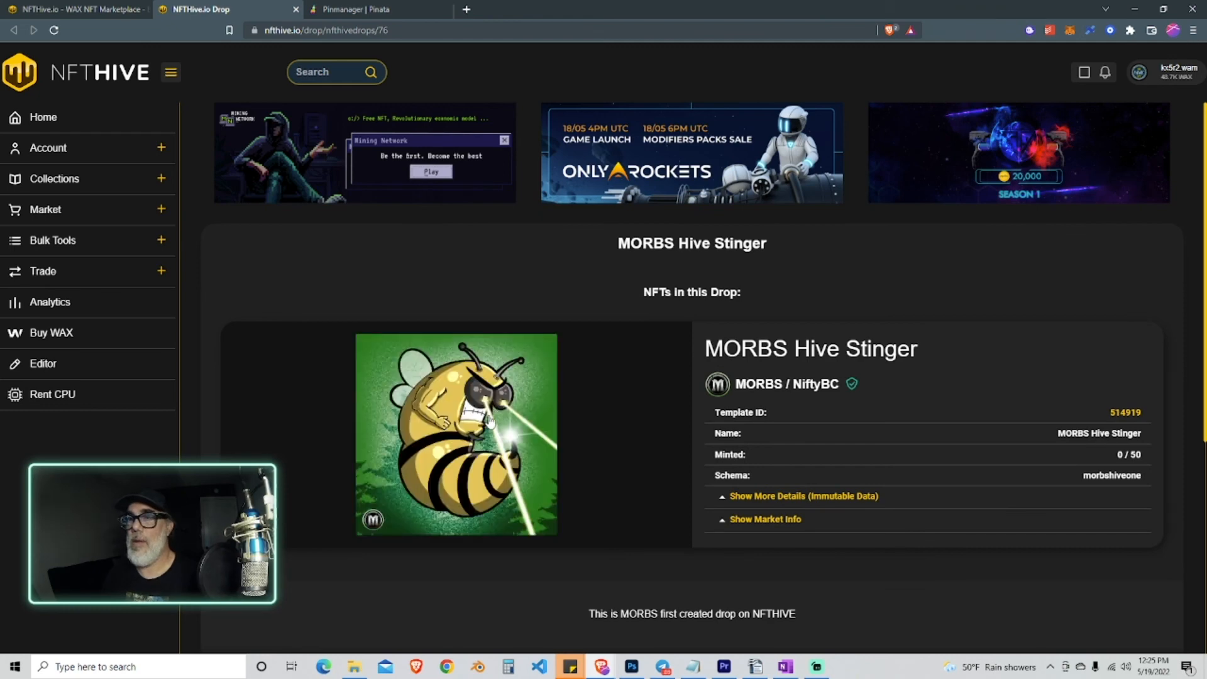
{"action": "scroll", "coordinate": [611, 425], "scroll_direction": "down", "scroll_amount": 3}
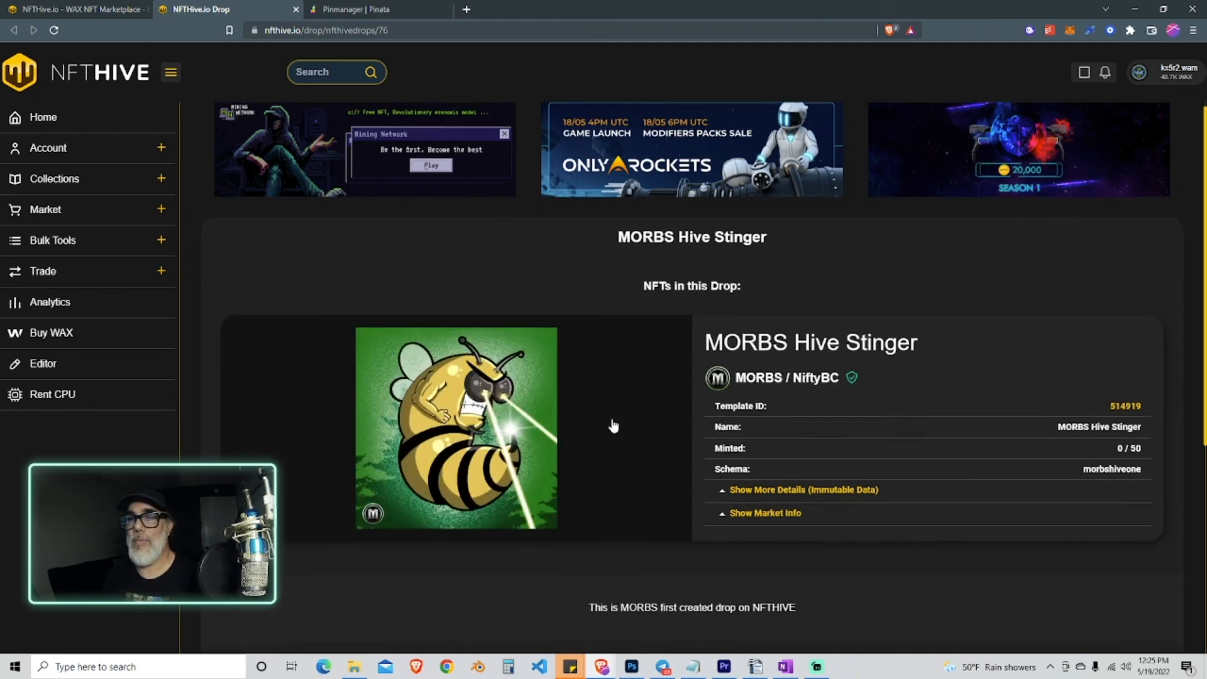